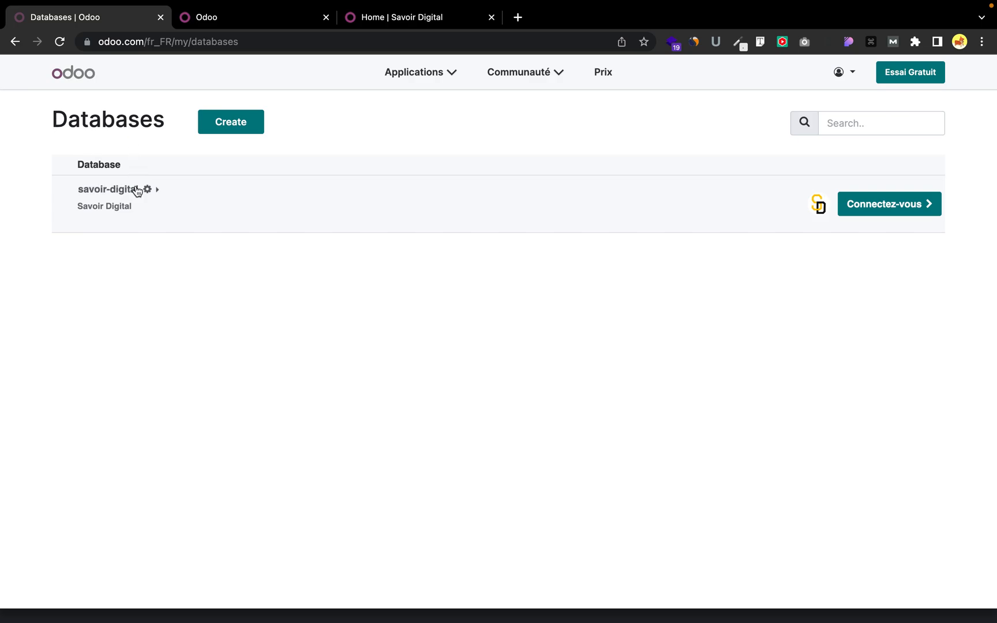
# - Try entering savoirdigital.fr as an existing domain for the savoir-digital database, and leave the domain name settings without confirming
pyautogui.click(155, 194)
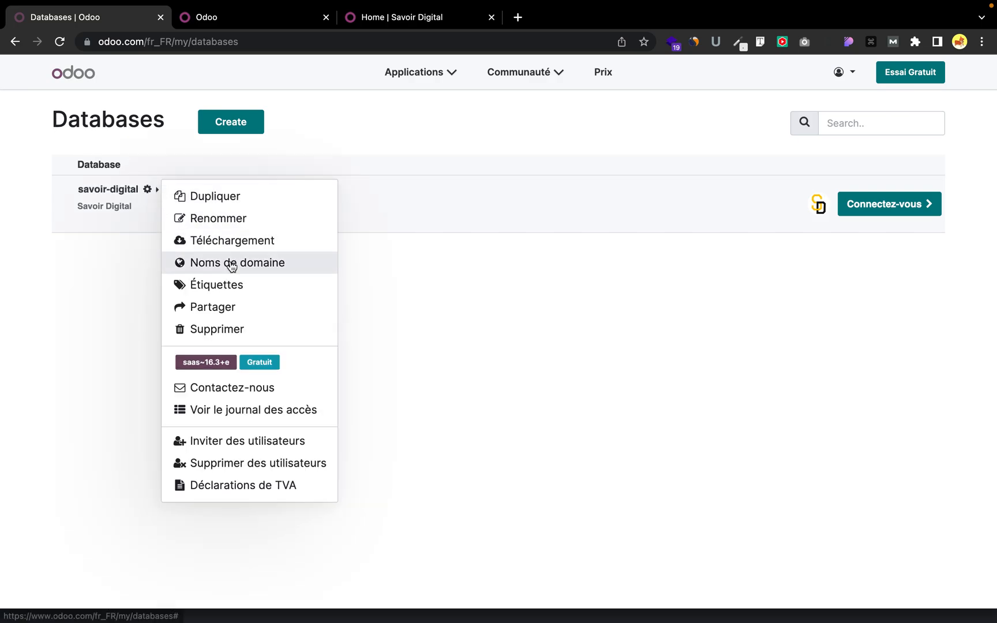
pyautogui.click(254, 271)
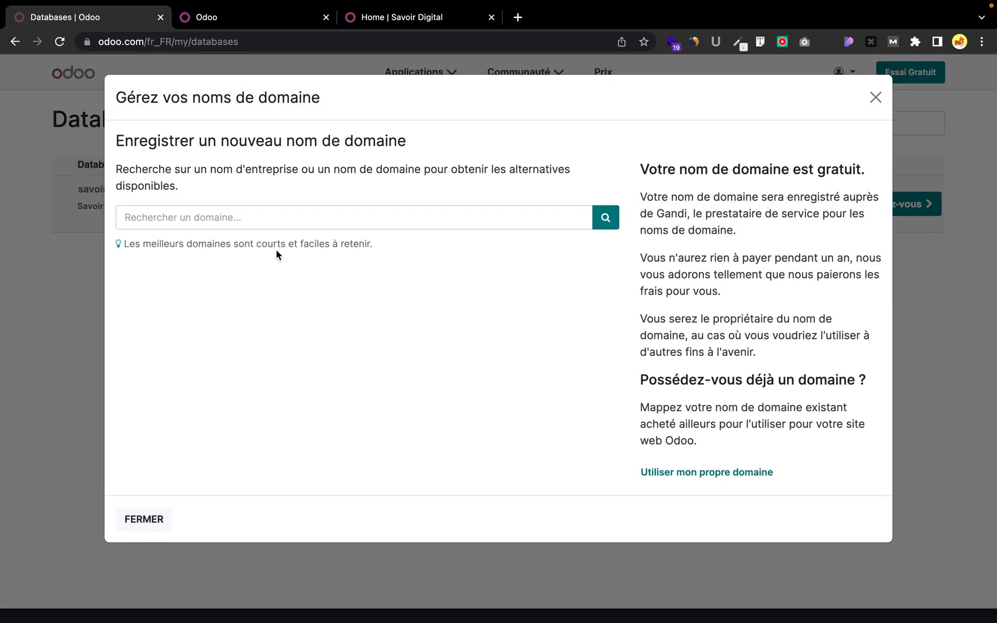
pyautogui.click(241, 218)
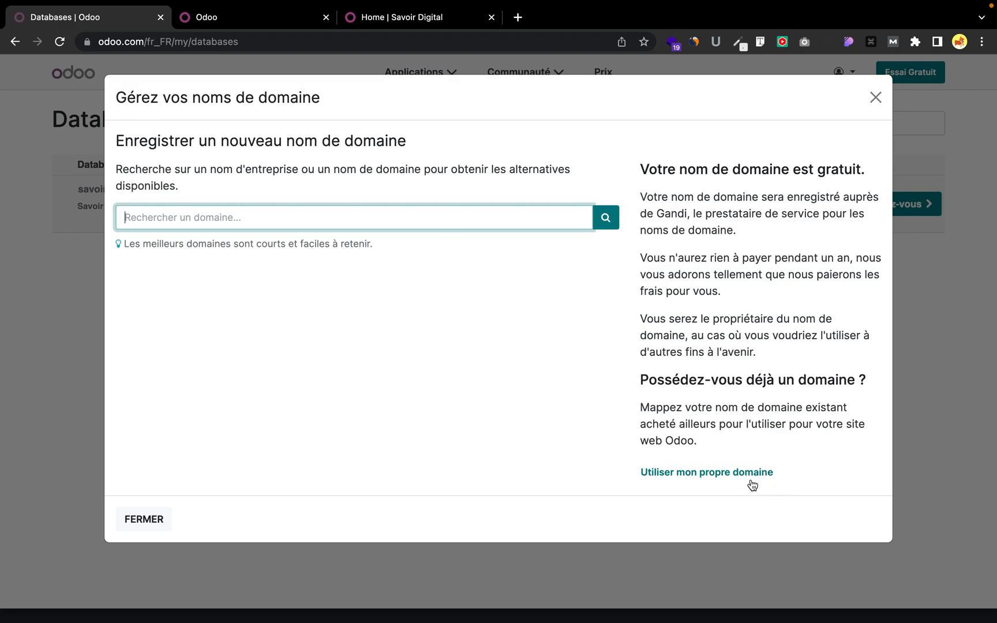
pyautogui.click(698, 476)
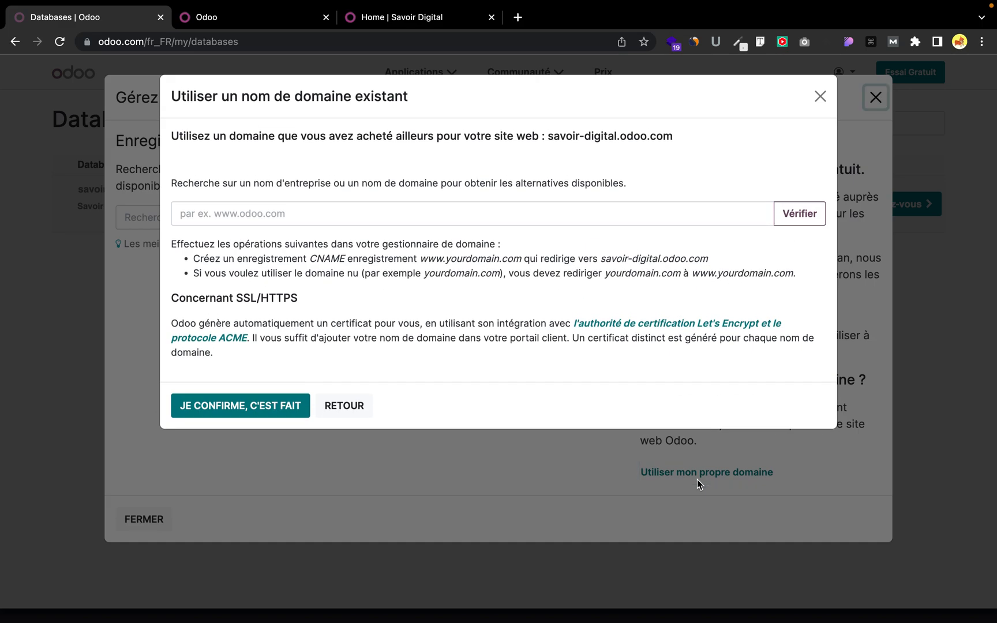
pyautogui.click(350, 214)
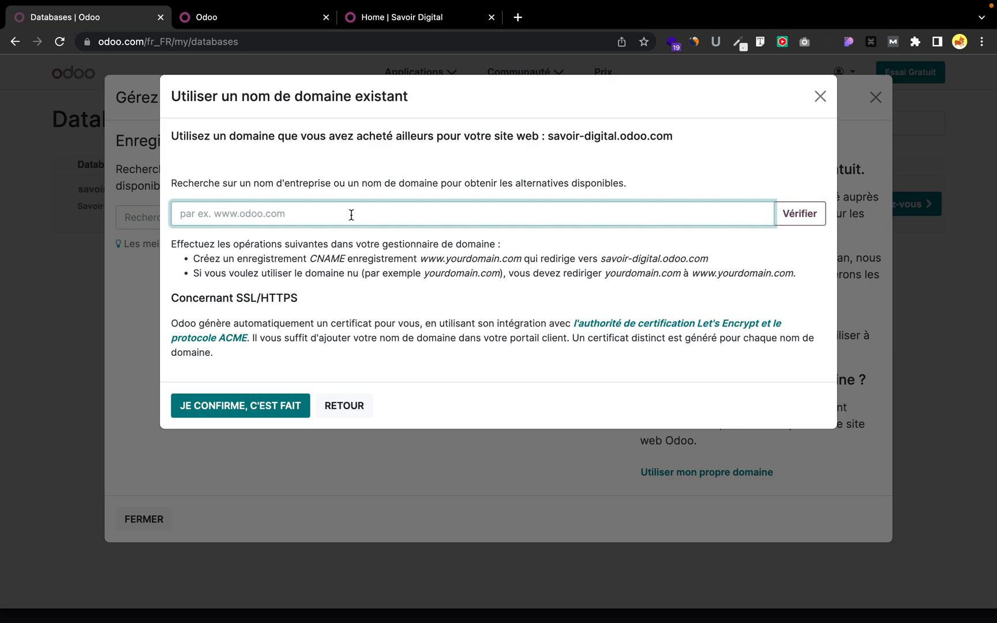
pyautogui.write('savoirdigital.fr')
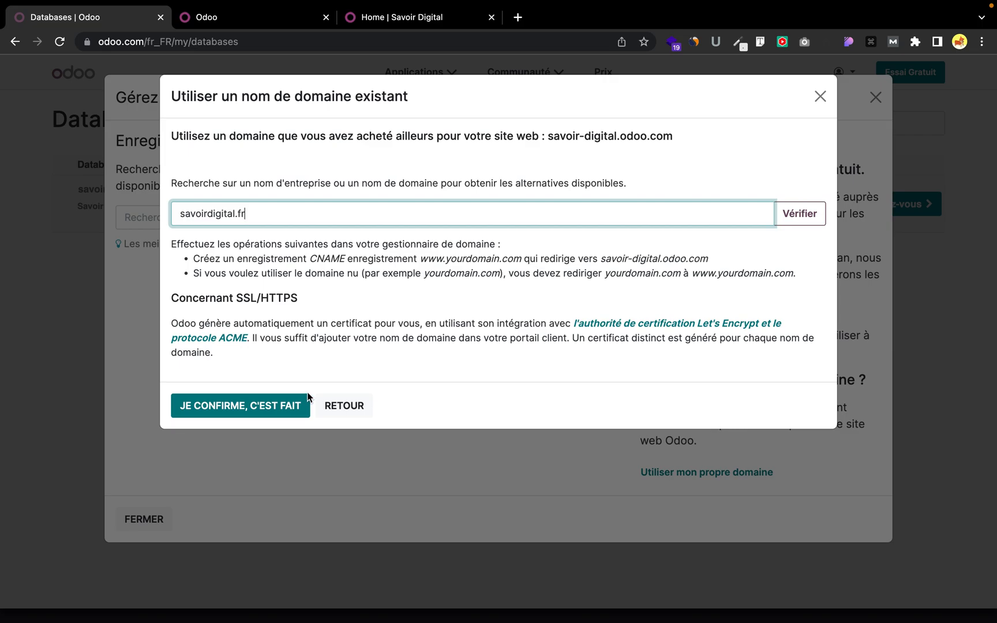
pyautogui.click(331, 410)
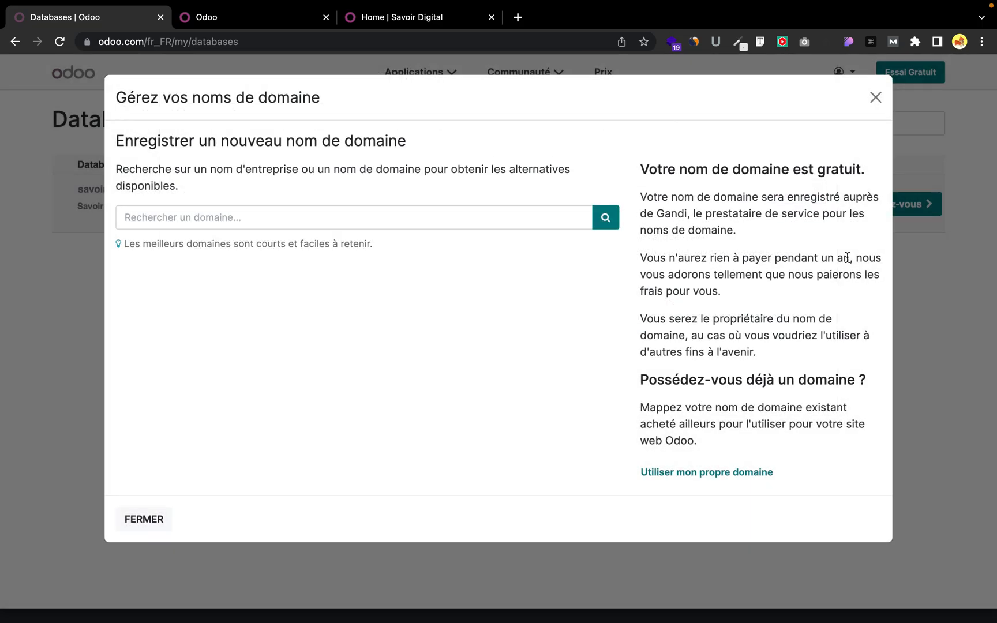
pyautogui.click(876, 98)
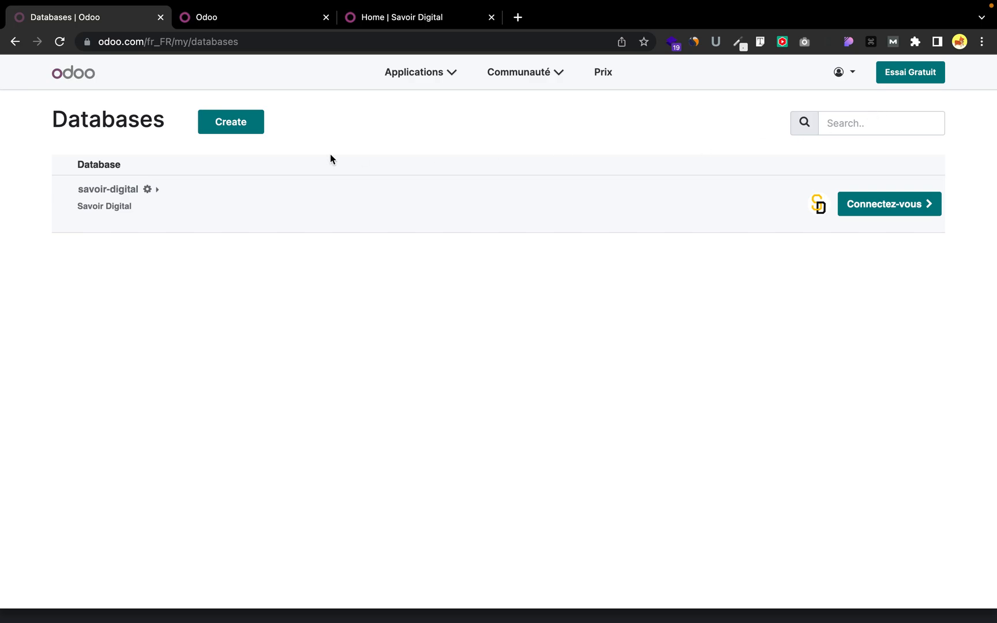
# - Connect to the savoir-digital database and open its Apps catalogue
pyautogui.click(868, 203)
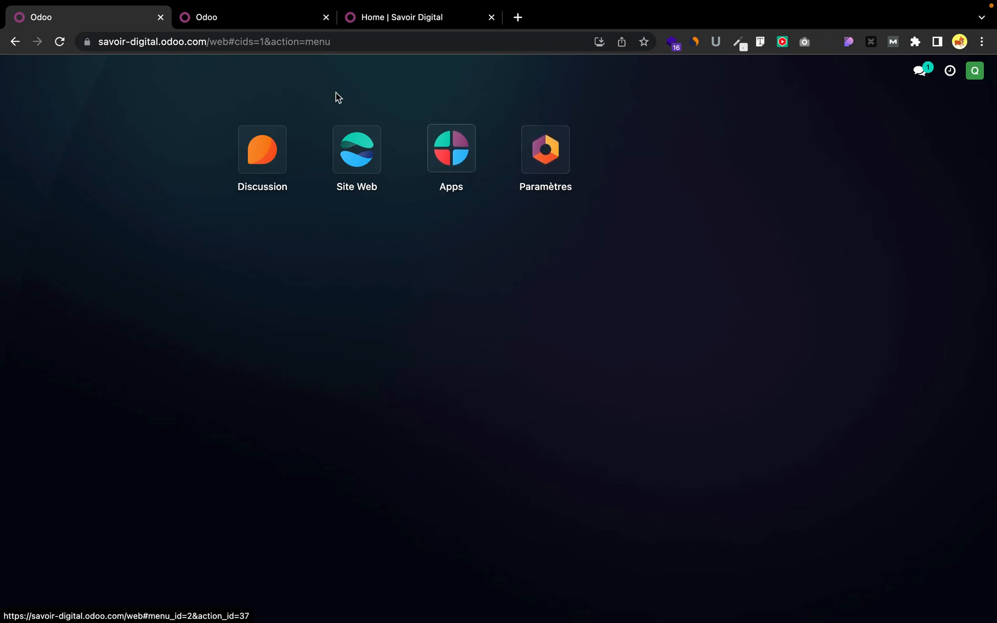
pyautogui.click(456, 157)
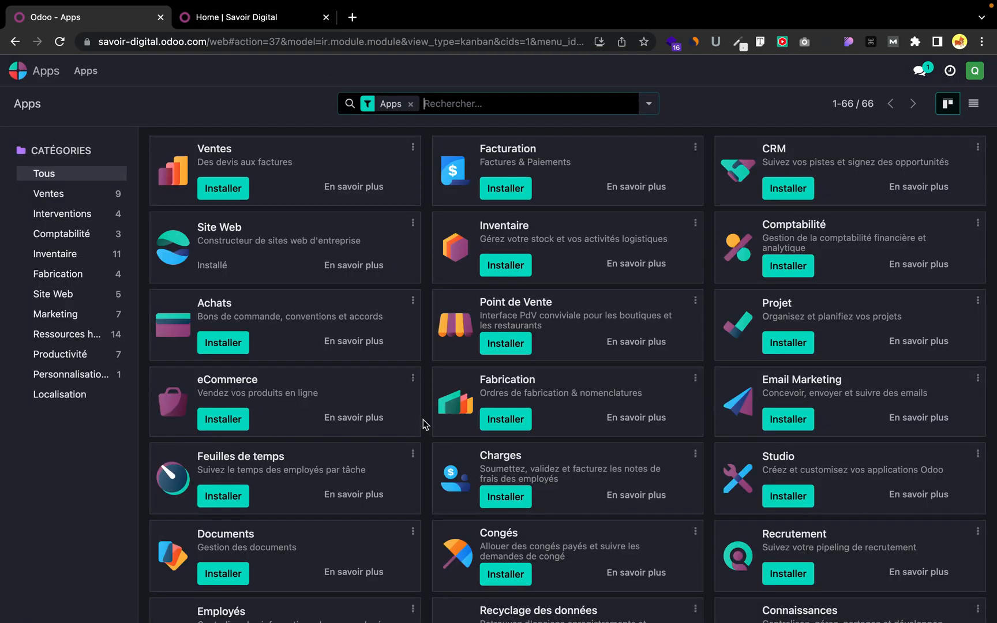
# - Examine the apps offered in each category from Ventes to Localisation, and return to the full list
pyautogui.click(88, 198)
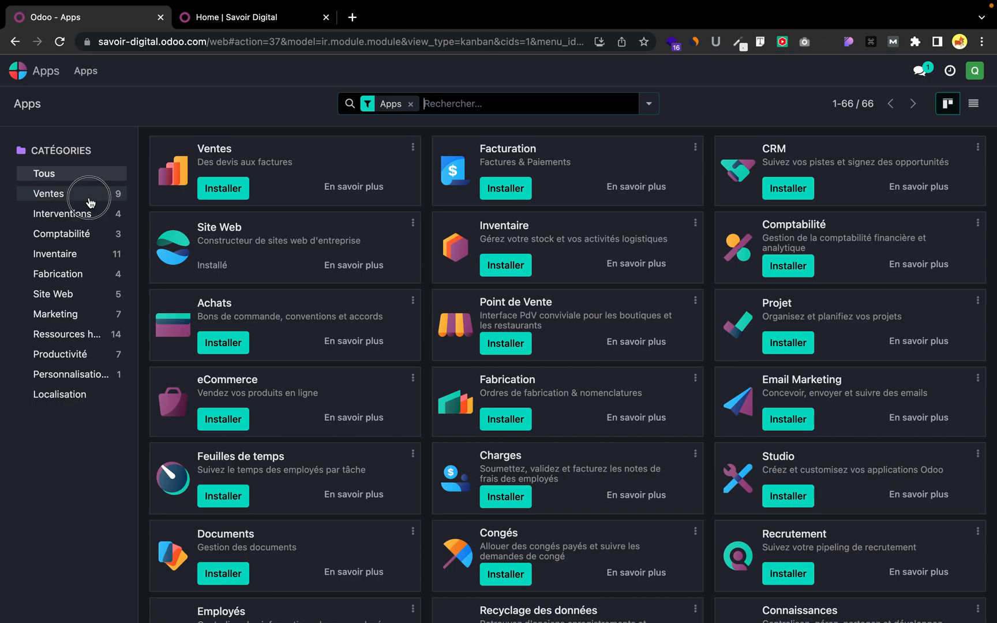
pyautogui.click(96, 223)
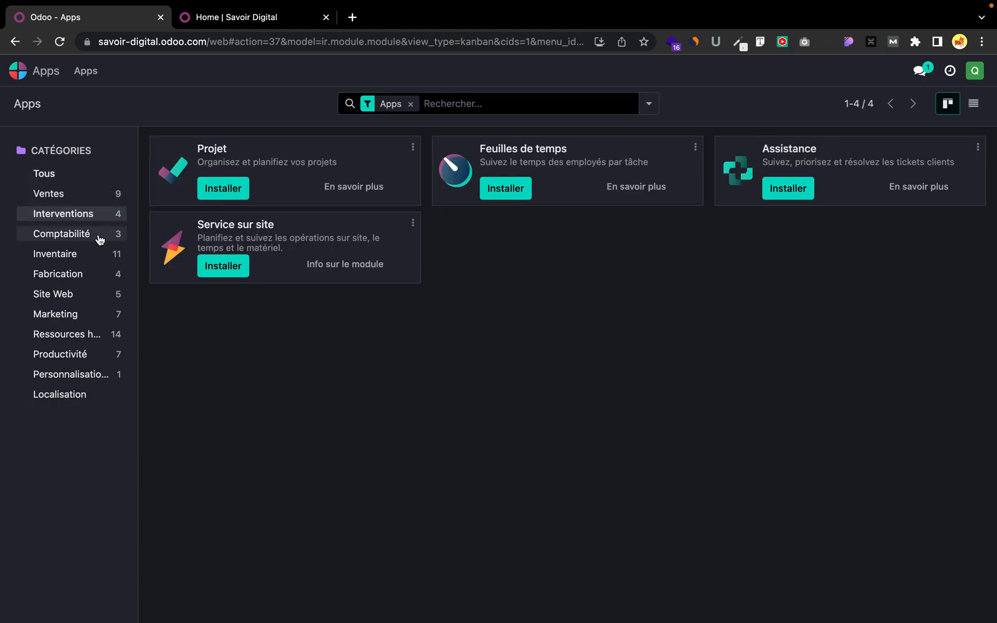
pyautogui.click(100, 240)
pyautogui.click(95, 259)
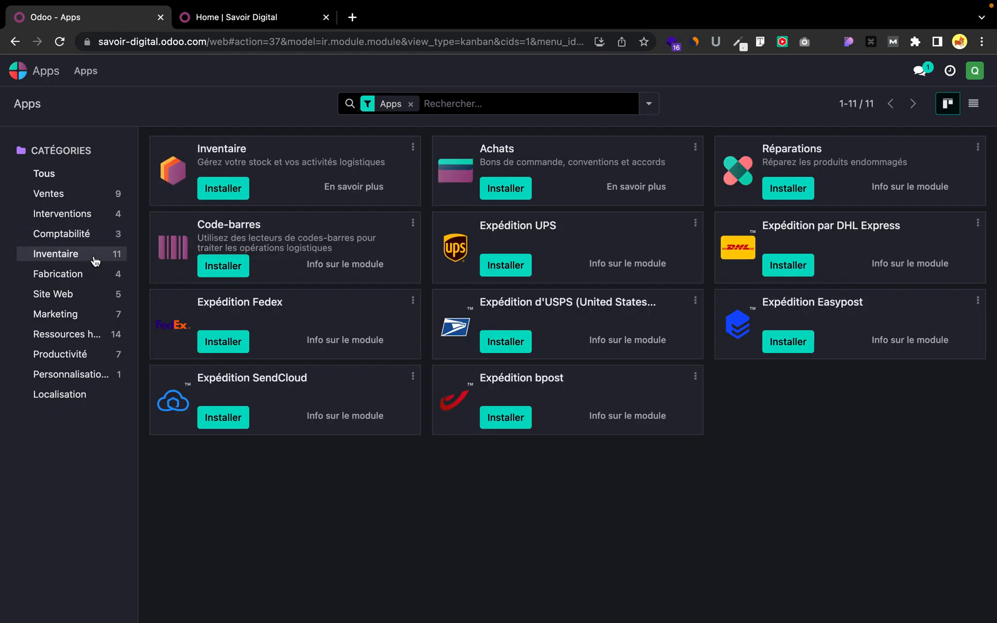
pyautogui.click(97, 276)
pyautogui.click(95, 297)
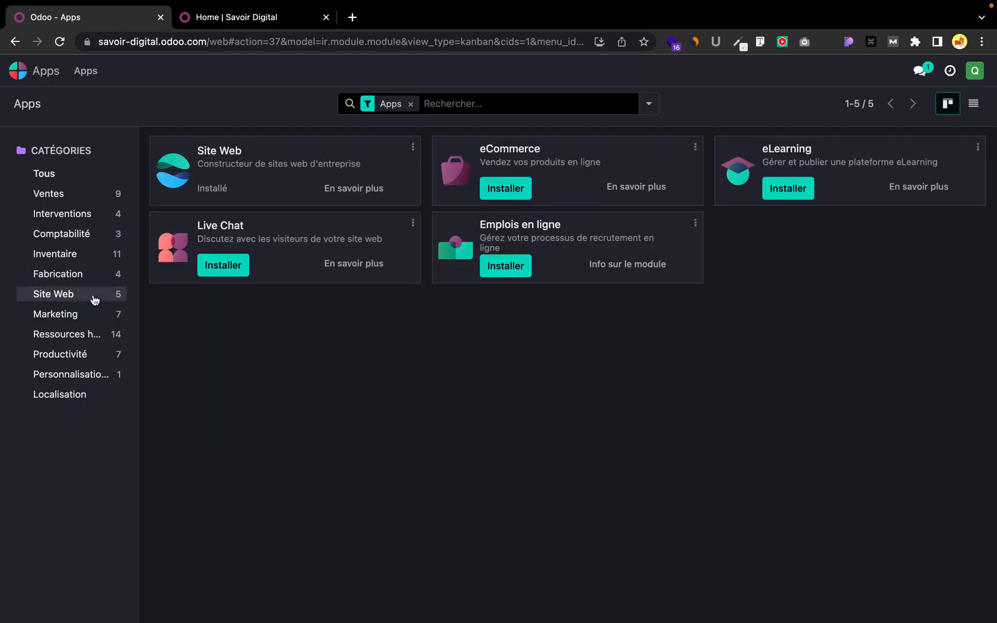
pyautogui.click(96, 323)
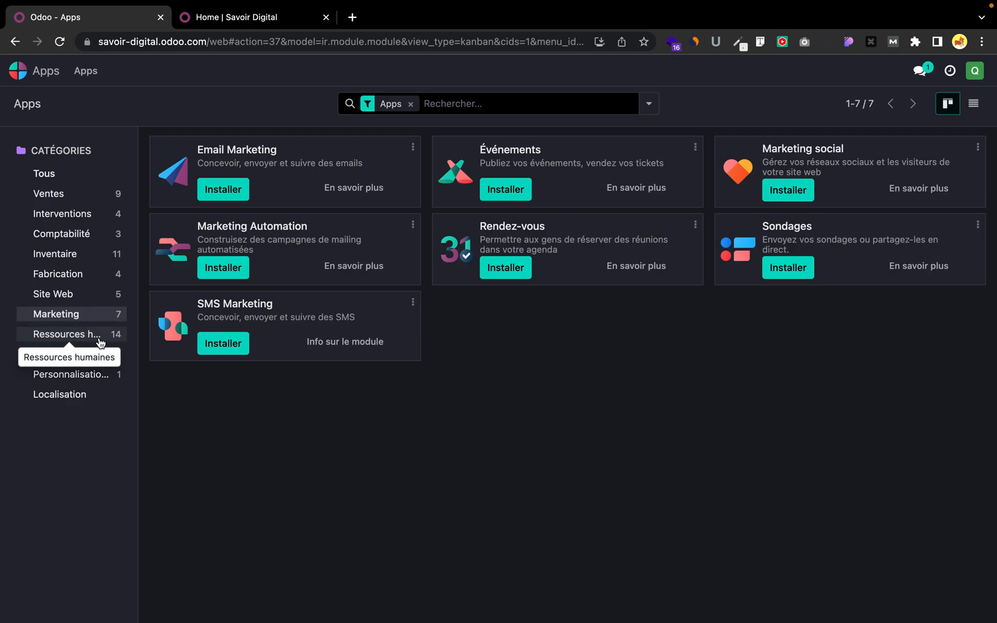
pyautogui.click(100, 339)
pyautogui.click(98, 355)
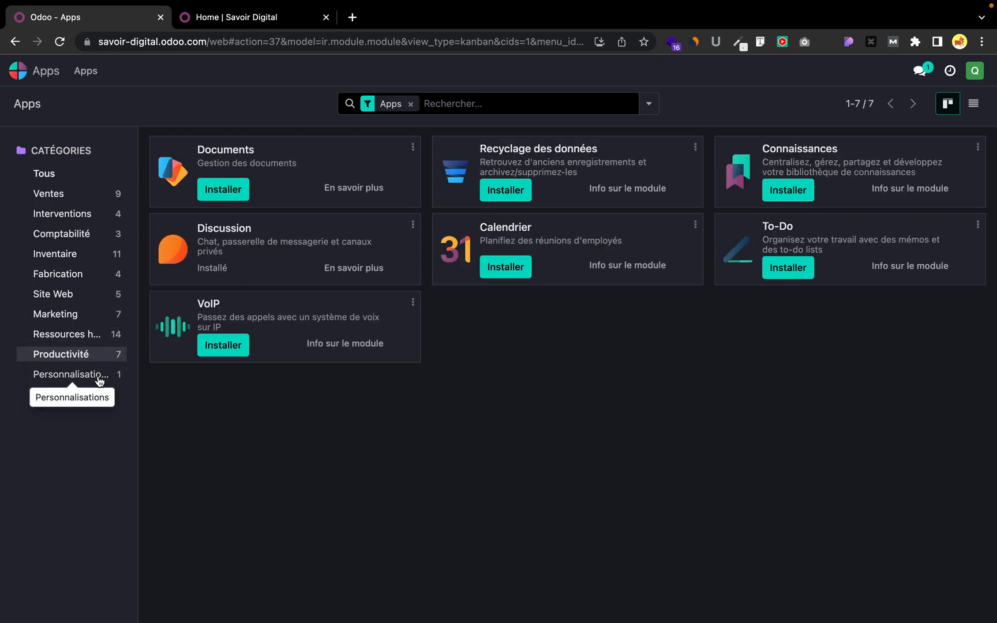
pyautogui.click(100, 380)
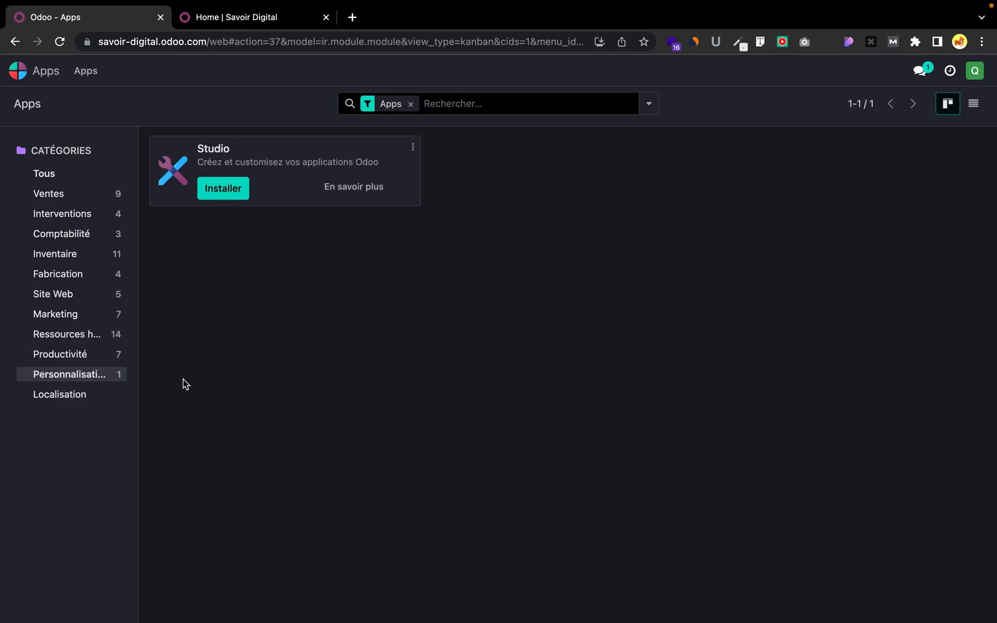
pyautogui.click(92, 394)
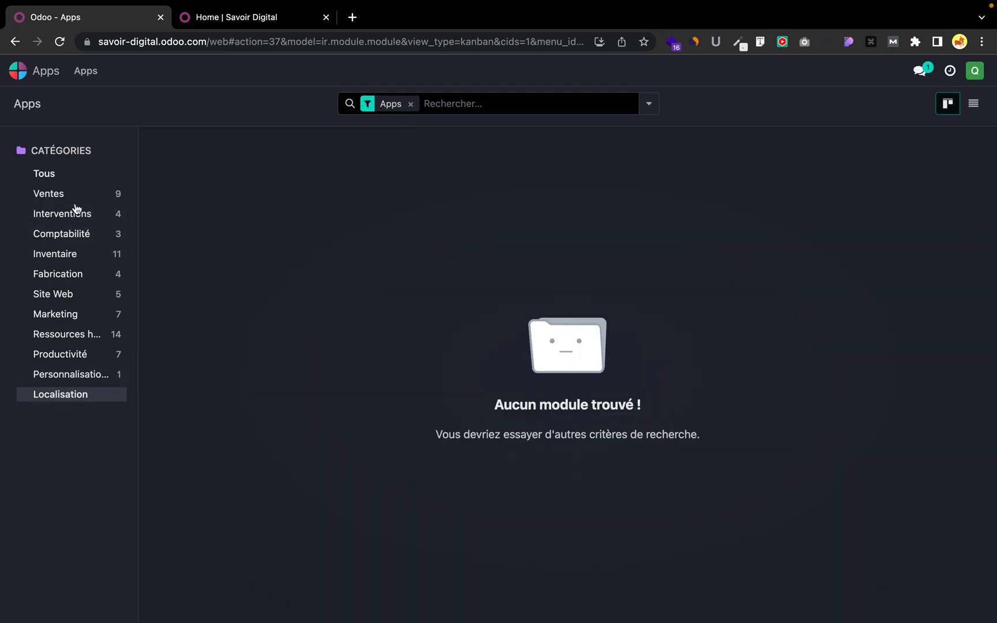
pyautogui.click(58, 195)
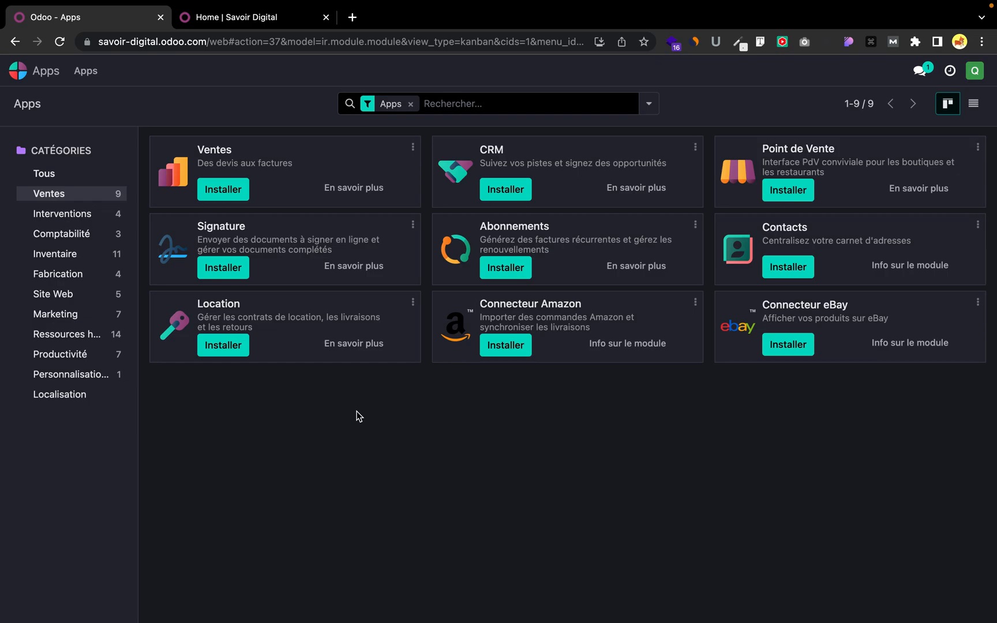
pyautogui.click(89, 174)
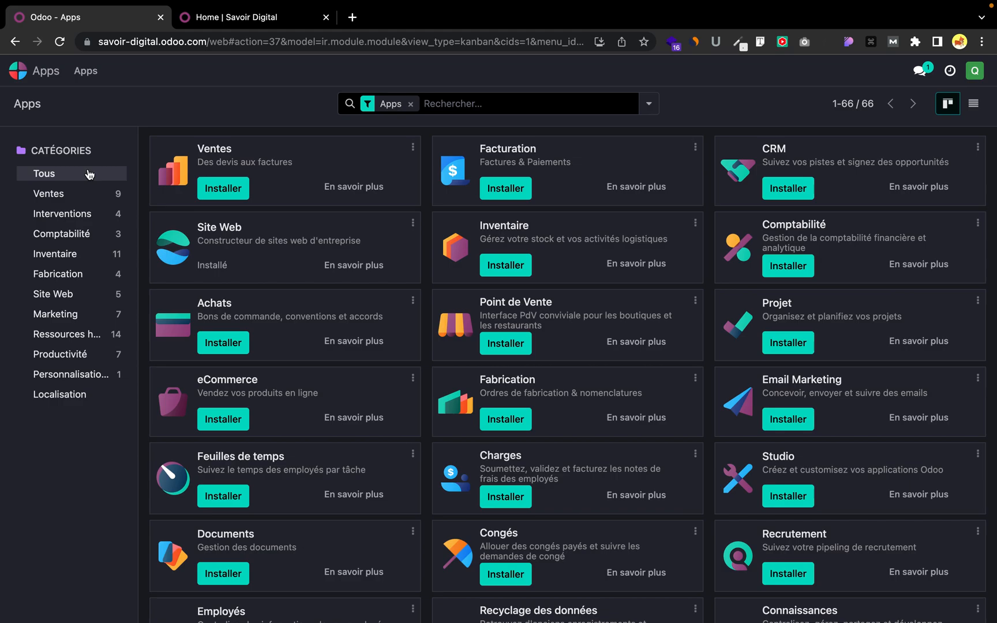
# - Search the modules for "e-commerce", and repeat the search with "ecommerce" instead
pyautogui.click(523, 103)
pyautogui.write('e-commerce')
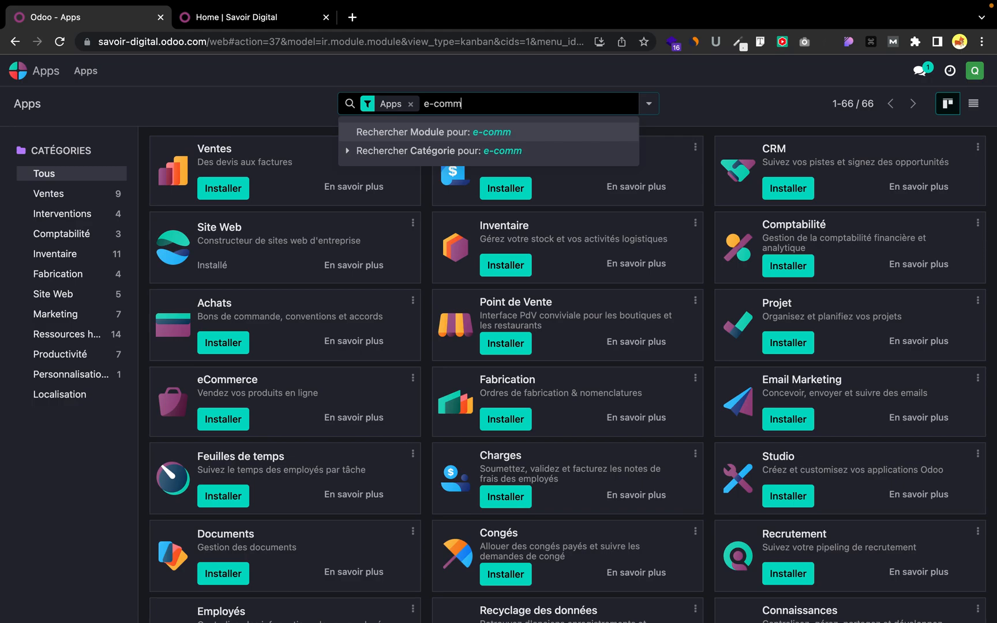
pyautogui.press('Return')
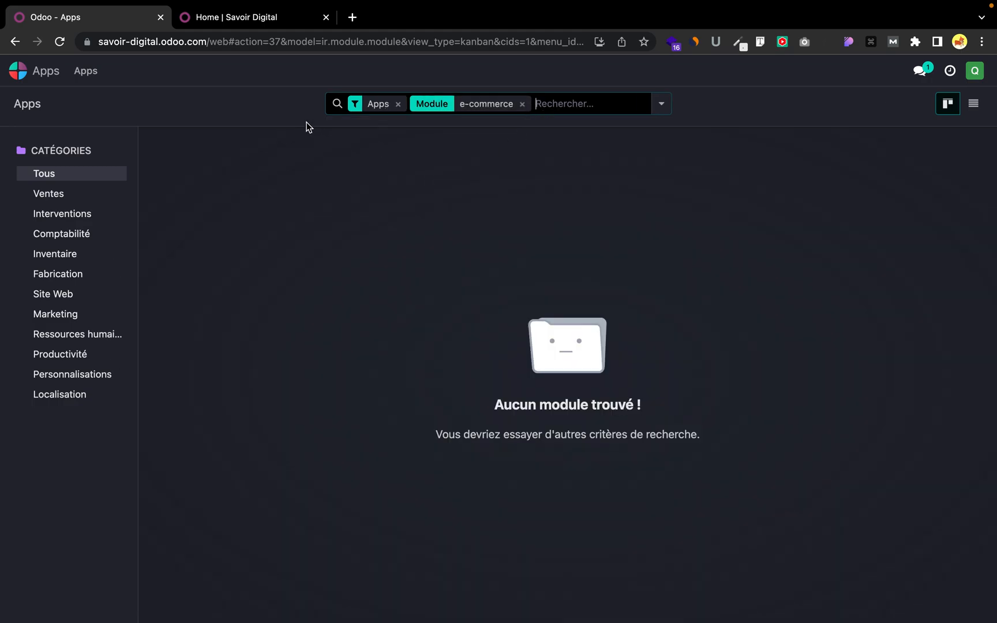
pyautogui.click(522, 104)
pyautogui.write('ec')
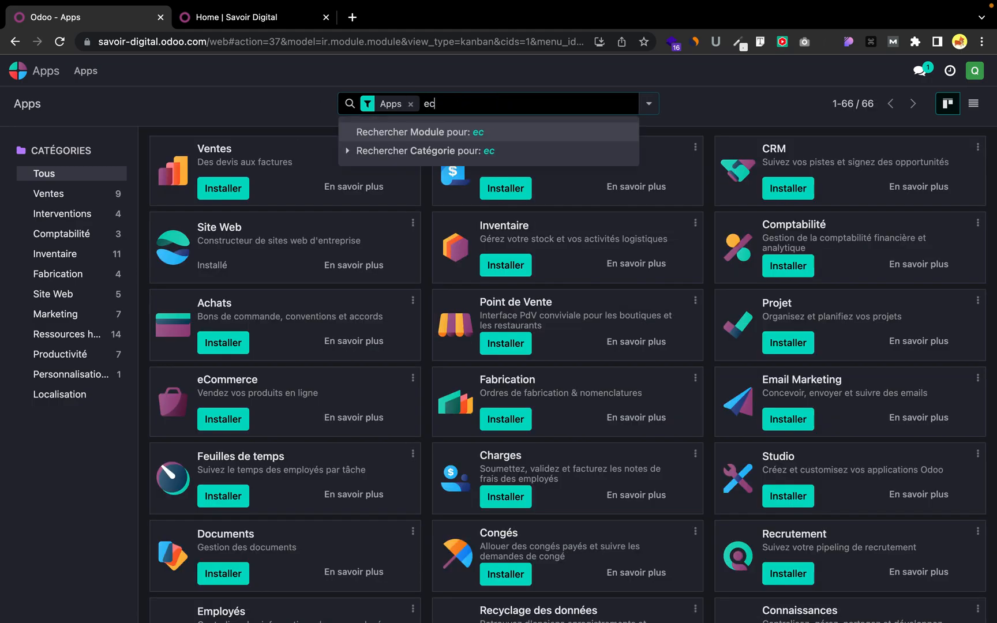
pyautogui.write('ommerce')
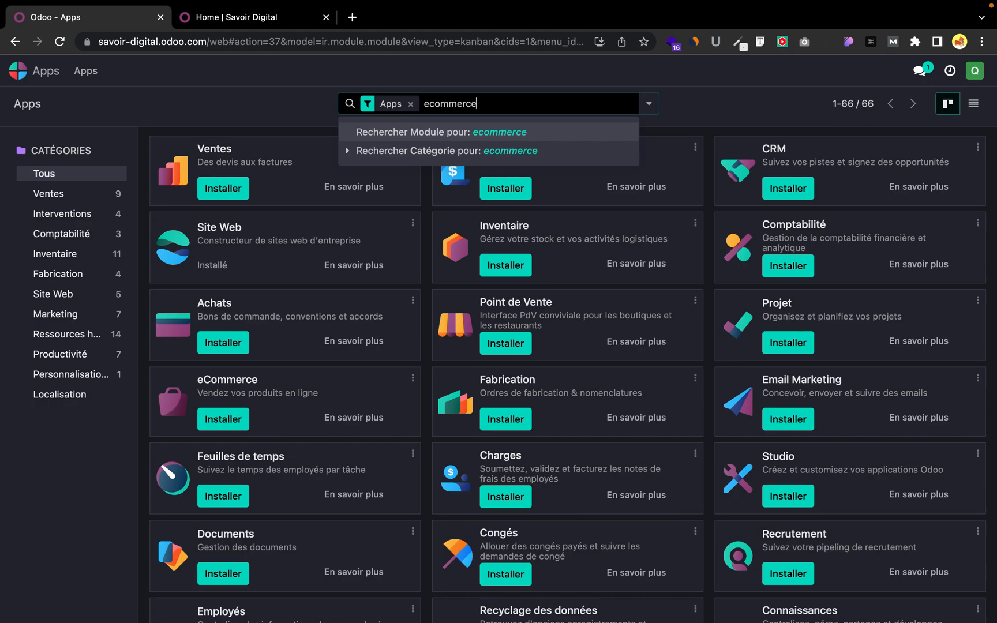
pyautogui.press('Return')
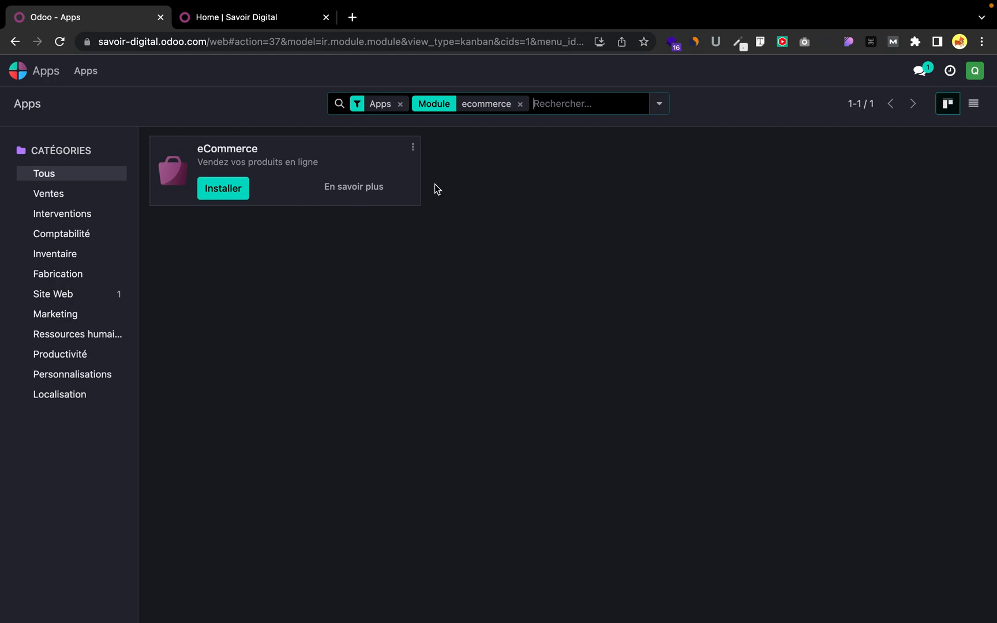
# - Clear the module search and examine the Abonnements app in the Ventes category
pyautogui.click(520, 104)
pyautogui.click(82, 195)
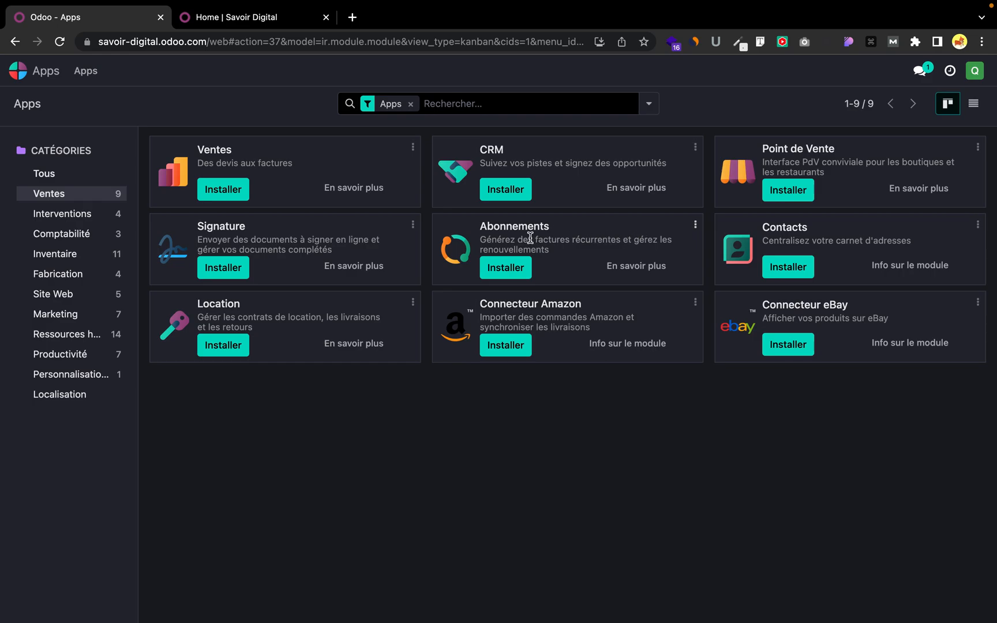
pyautogui.moveTo(477, 220); pyautogui.dragTo(566, 254)
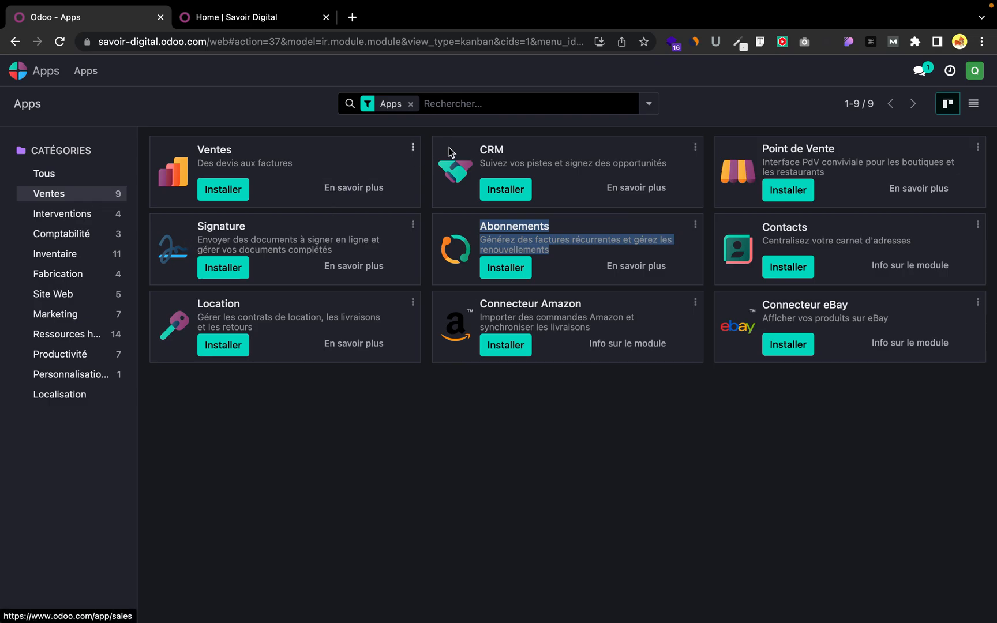
# - Remove the Apps filter and look through all the modules in the Ventes category
pyautogui.click(411, 103)
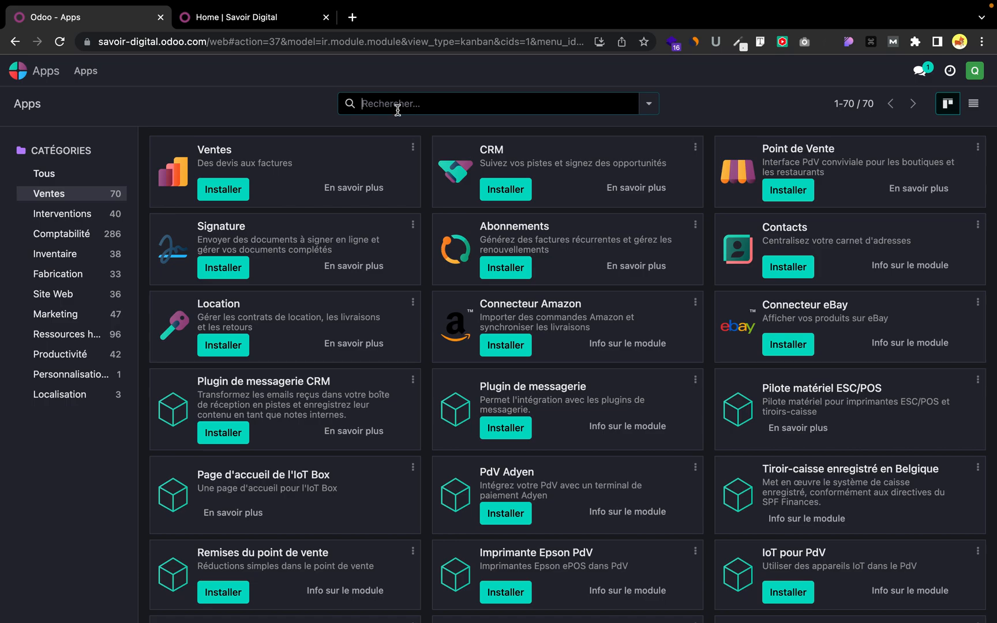
pyautogui.scroll(-1, 422, 348)
pyautogui.scroll(1, 421, 369)
pyautogui.scroll(-20, 699, 518)
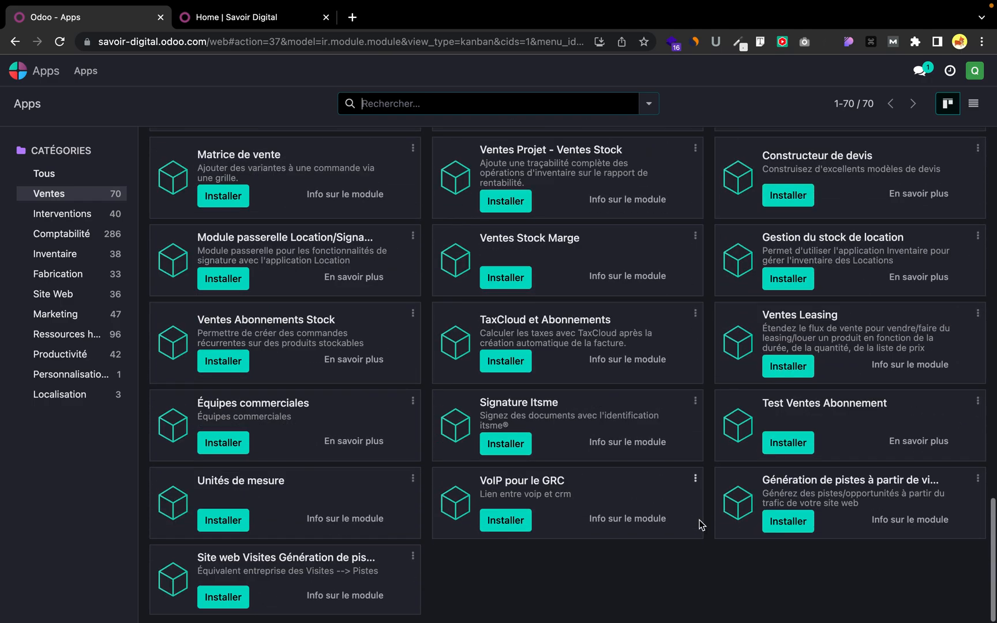
pyautogui.scroll(15, 699, 519)
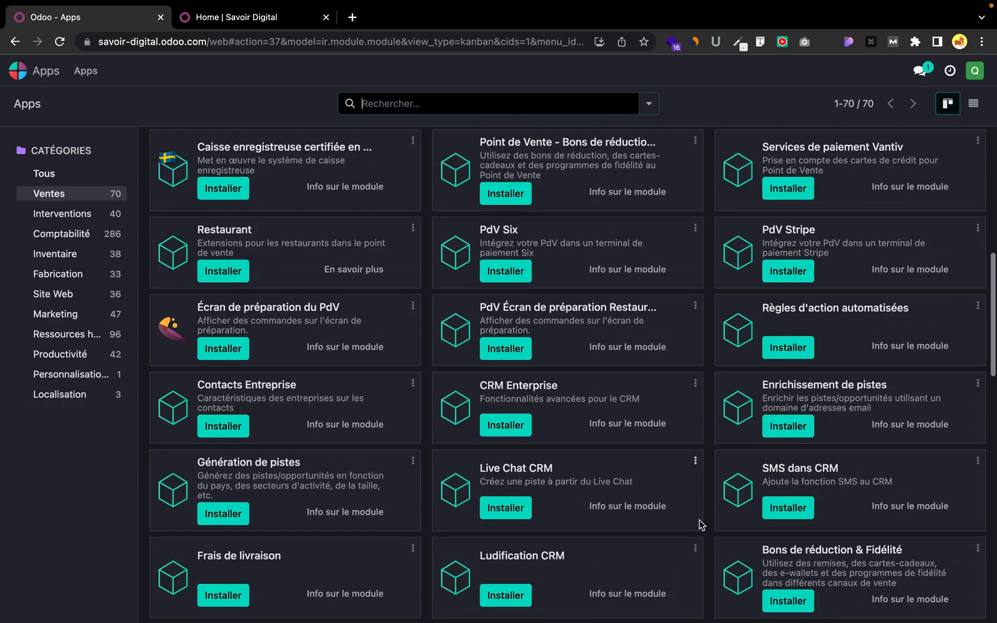
pyautogui.scroll(10, 699, 519)
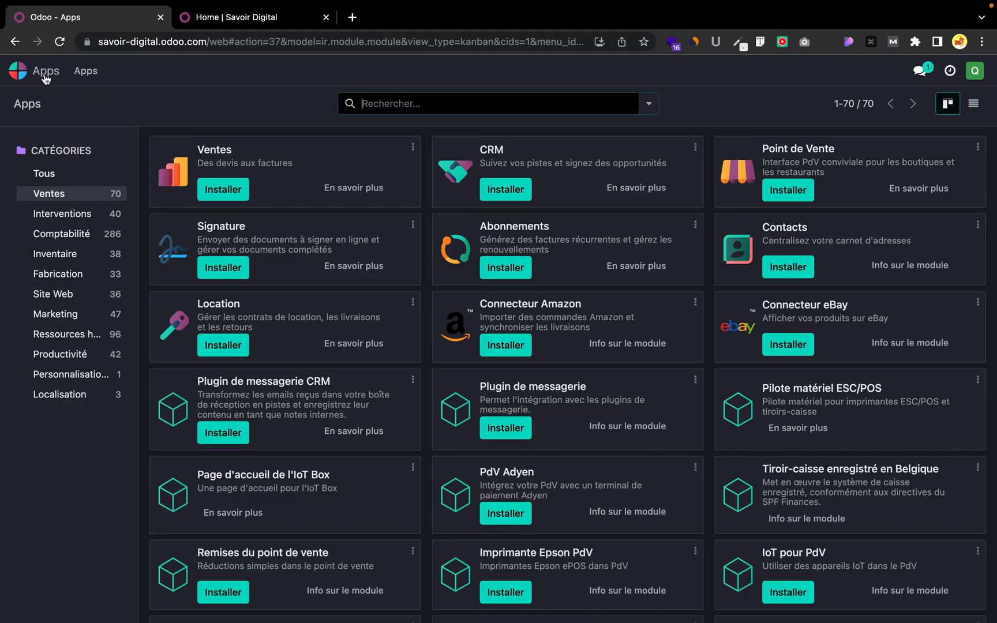
# - Open the Site Web app from the home menu and close the duplicate website tab, discarding its unsaved changes
pyautogui.click(23, 71)
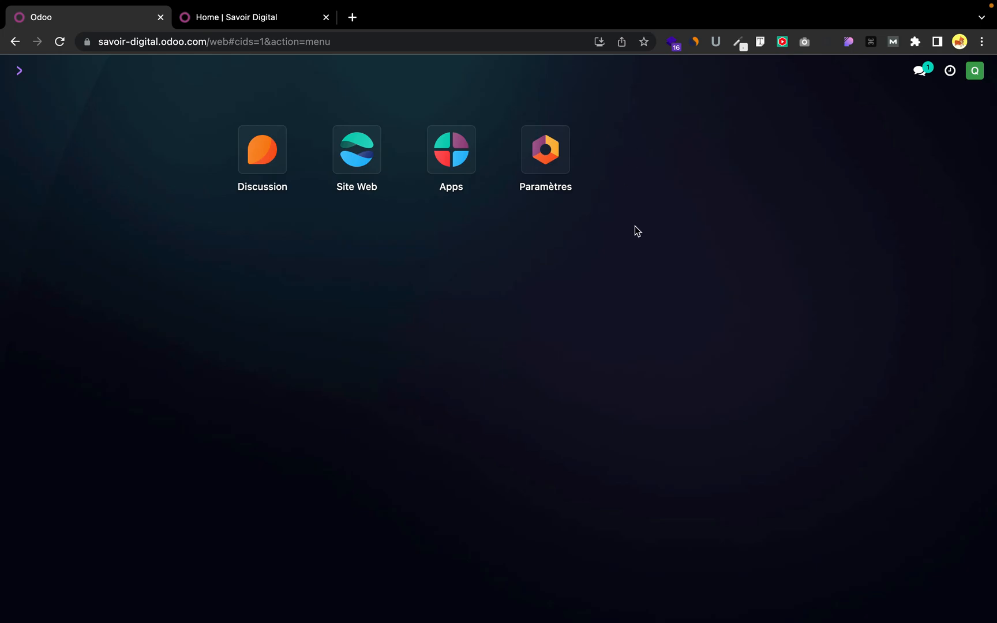
pyautogui.click(350, 140)
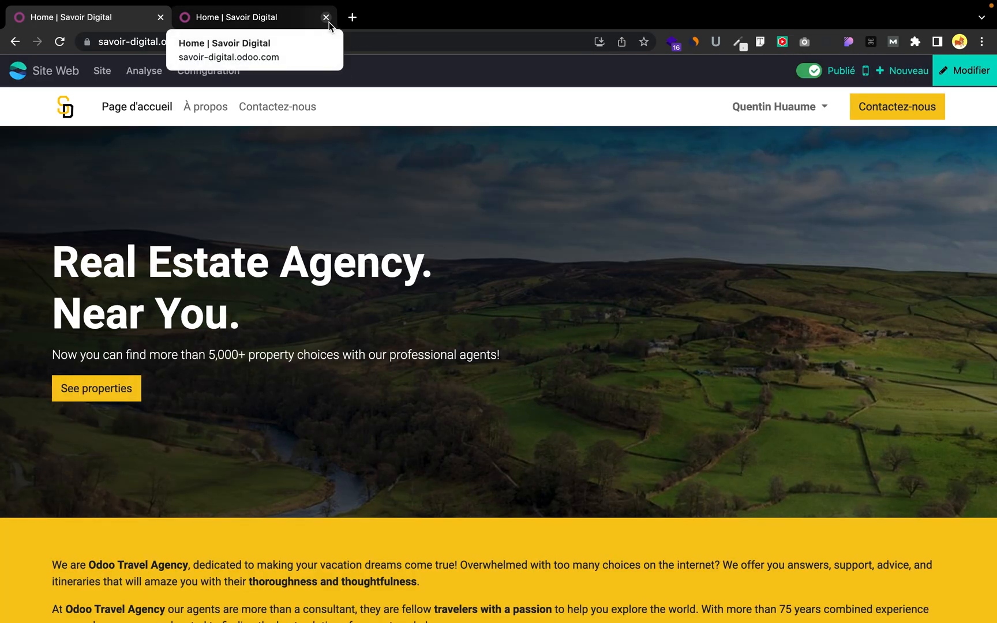
pyautogui.click(326, 18)
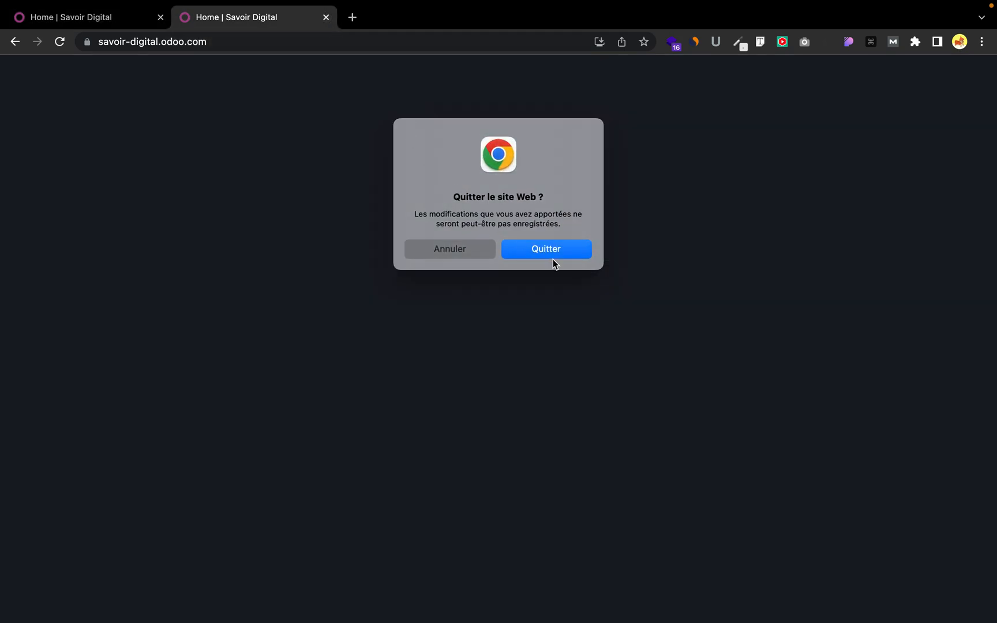
pyautogui.click(549, 257)
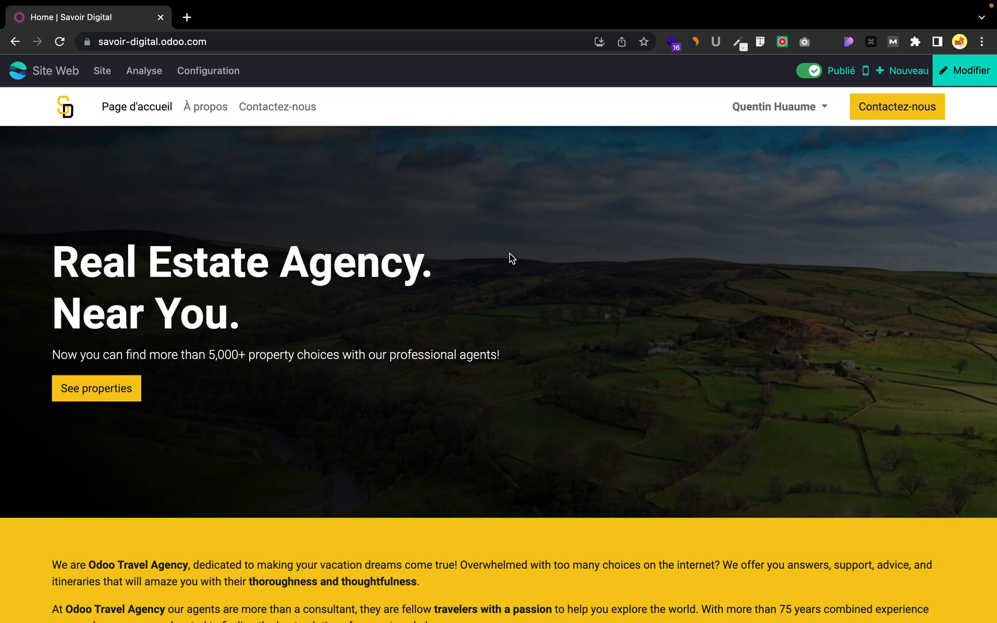
# - Put the home page into edit mode and select the banner's heading box to reach its background and text style options
pyautogui.click(978, 76)
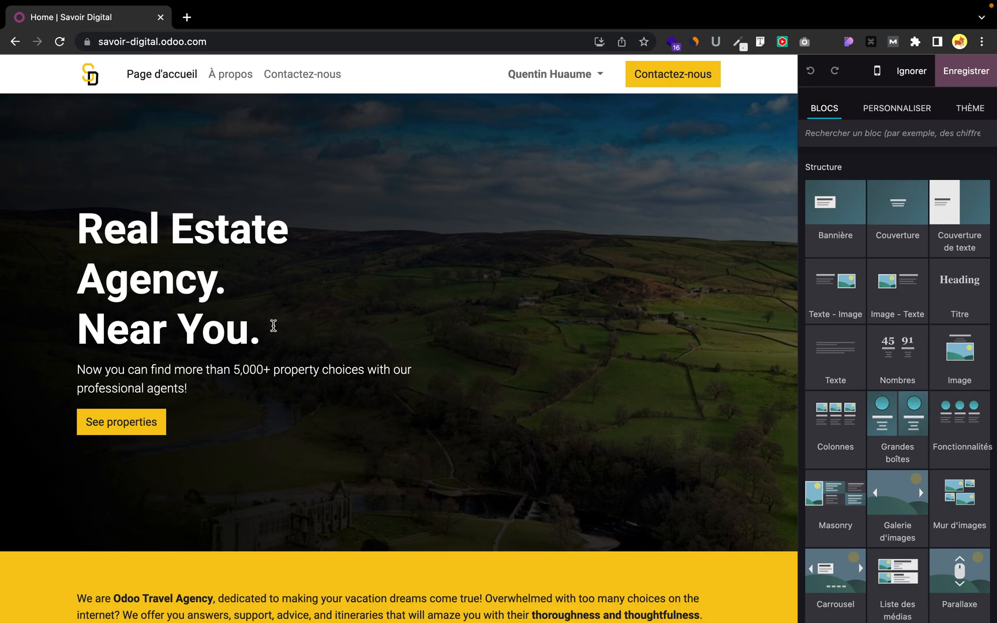
pyautogui.click(264, 328)
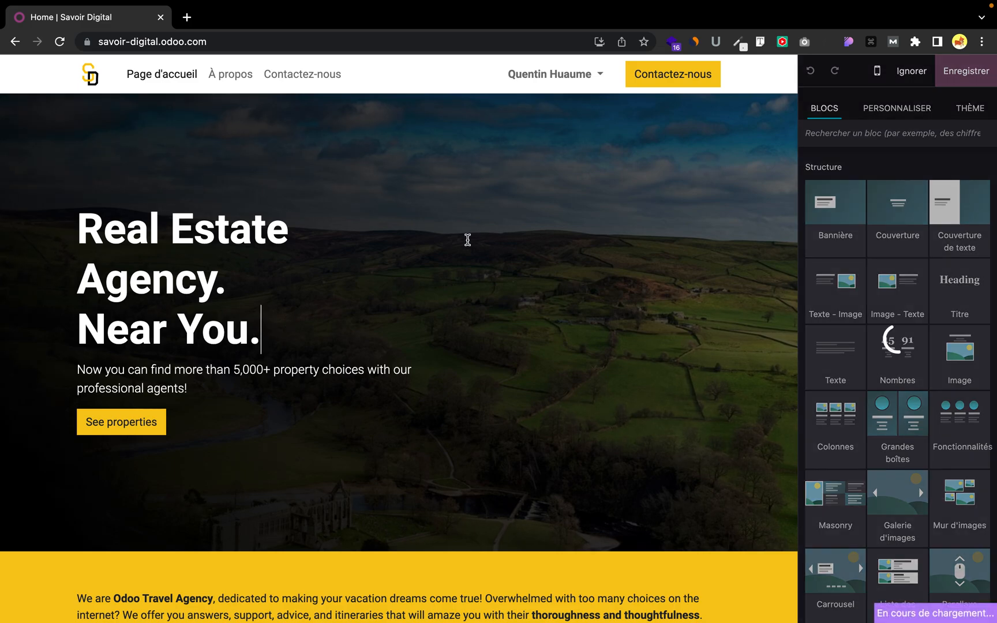
pyautogui.click(82, 222)
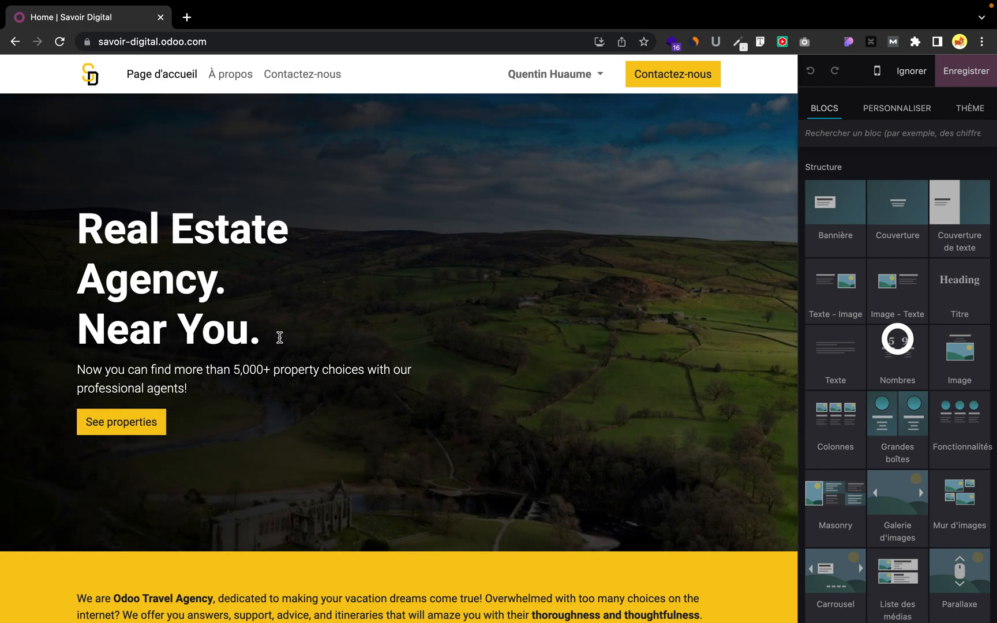
pyautogui.click(280, 333)
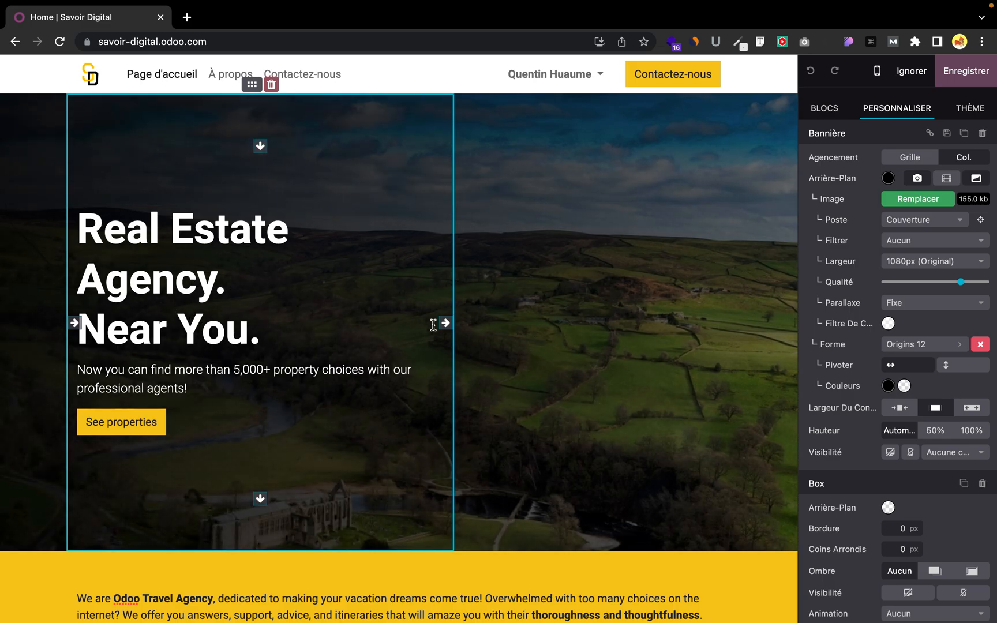
pyautogui.scroll(-1, 820, 392)
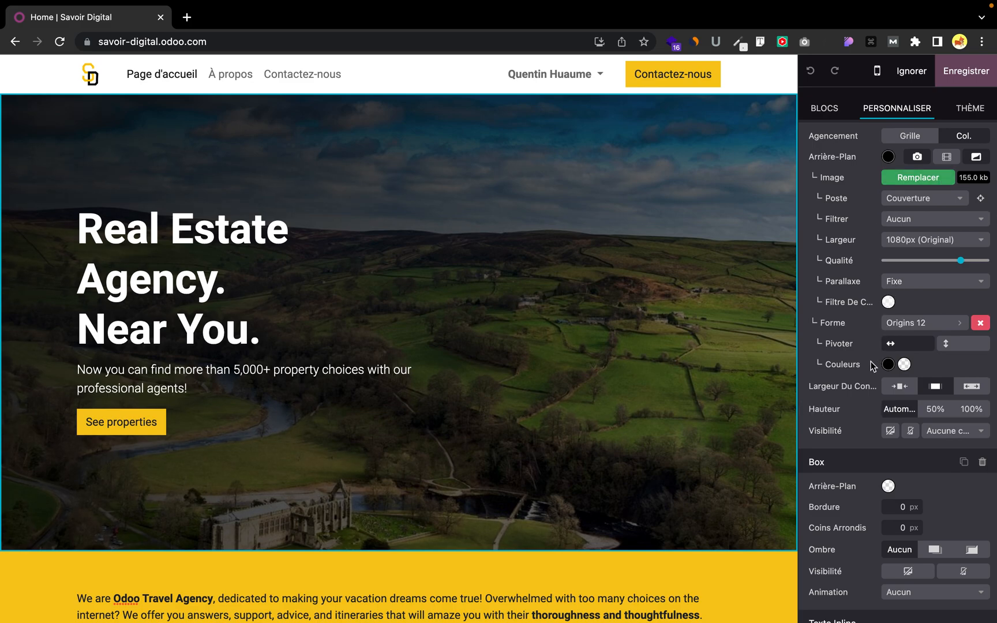
pyautogui.scroll(-4, 871, 361)
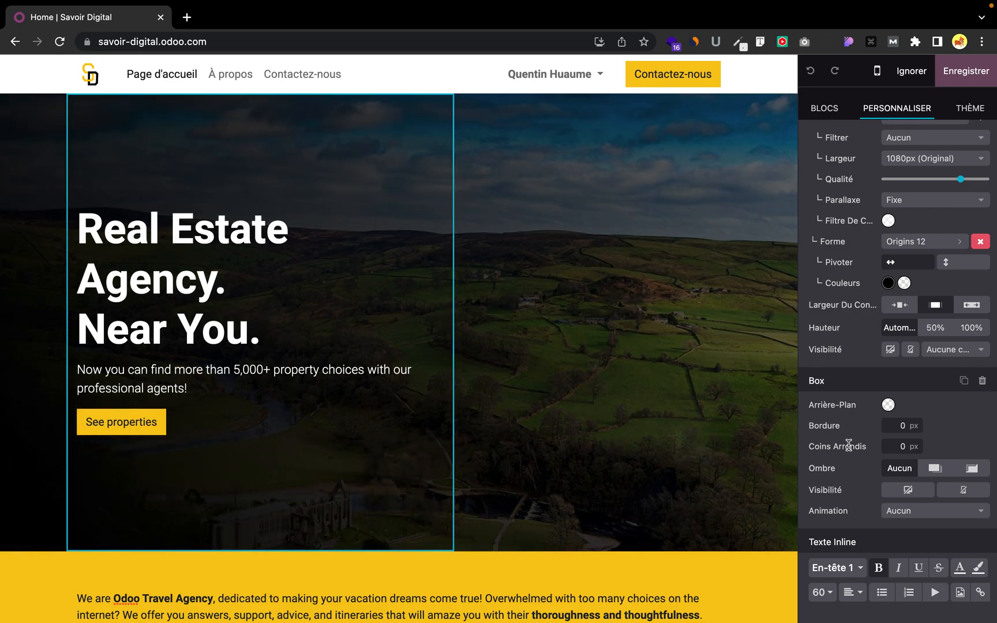
# - Set the background of the banner's heading box to the dark gold custom colour, after trying a dark red
pyautogui.click(888, 406)
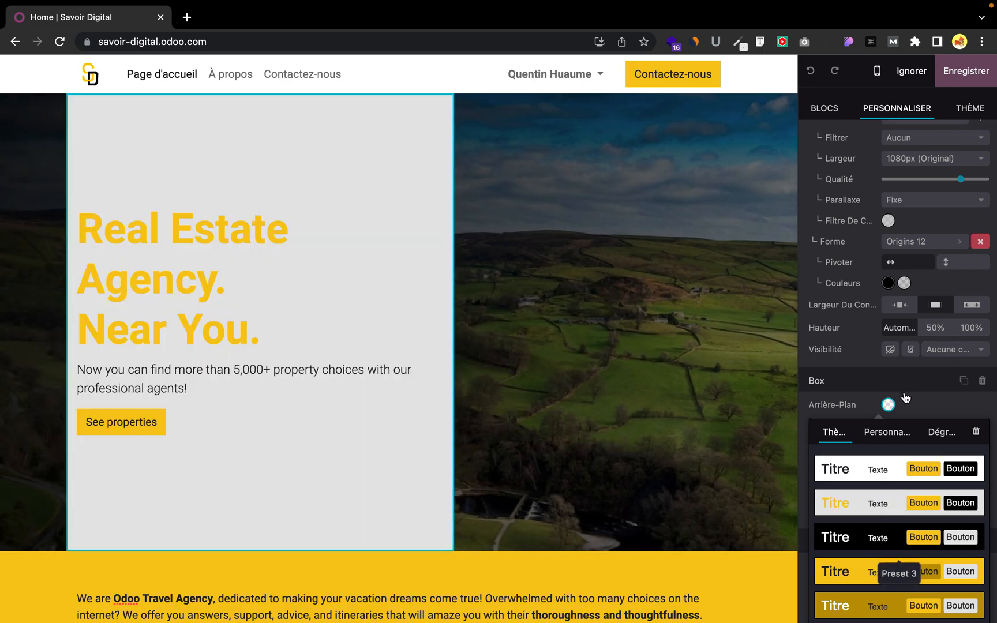
pyautogui.click(914, 398)
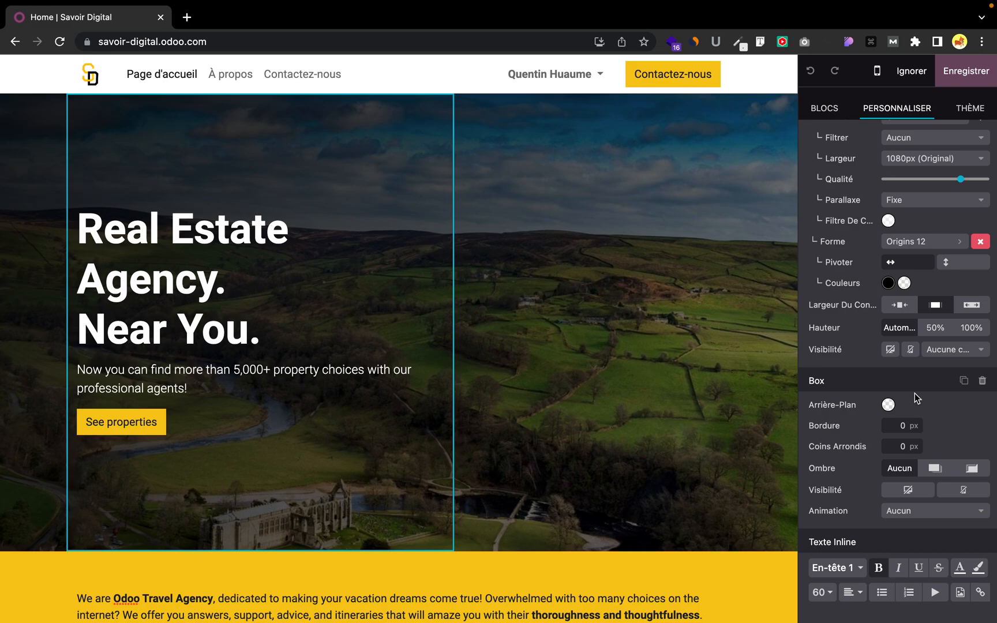
pyautogui.click(889, 406)
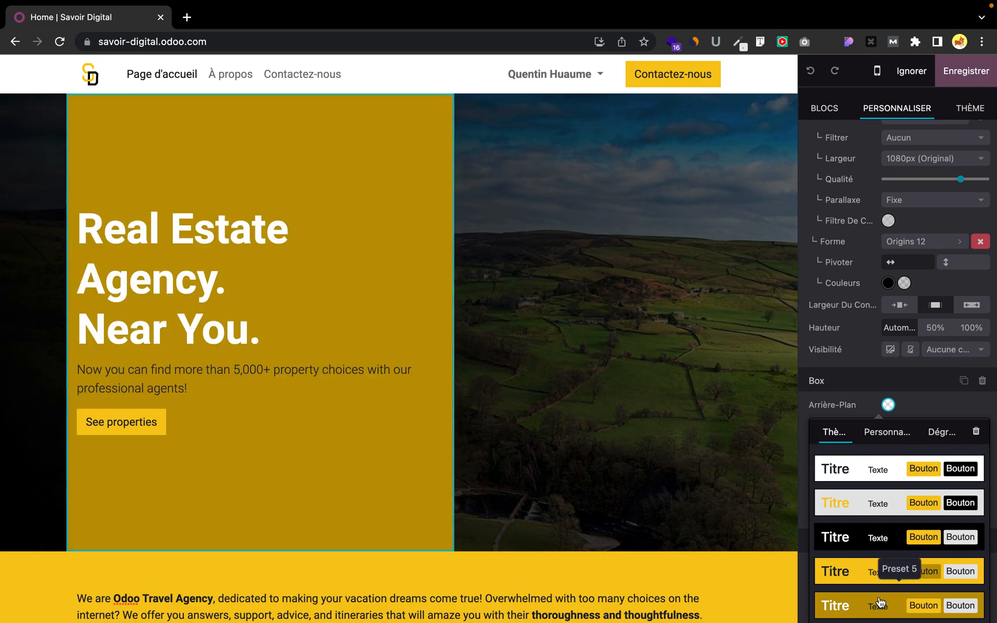
pyautogui.click(887, 442)
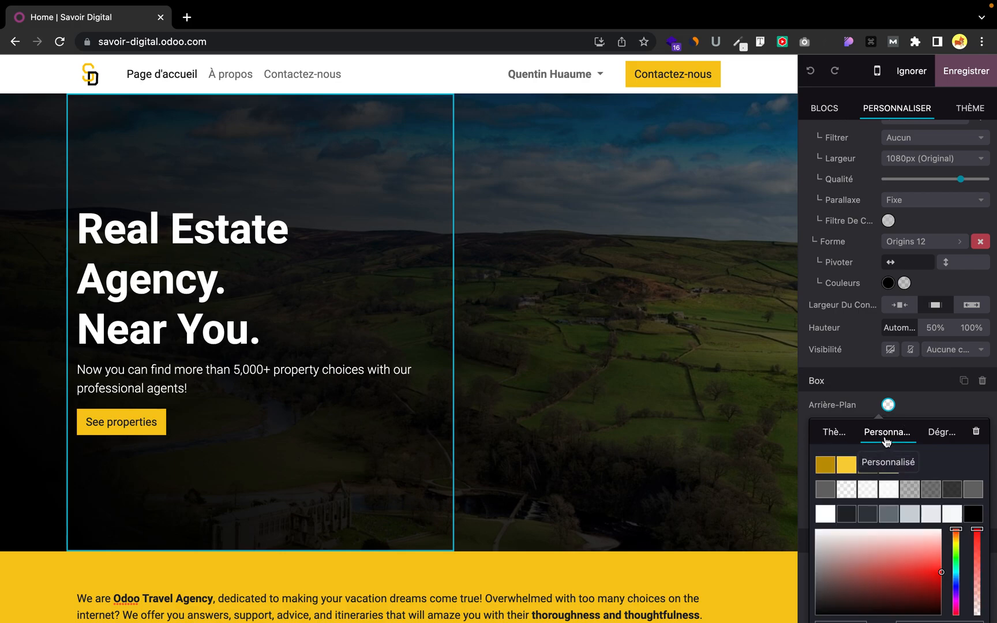
pyautogui.click(928, 585)
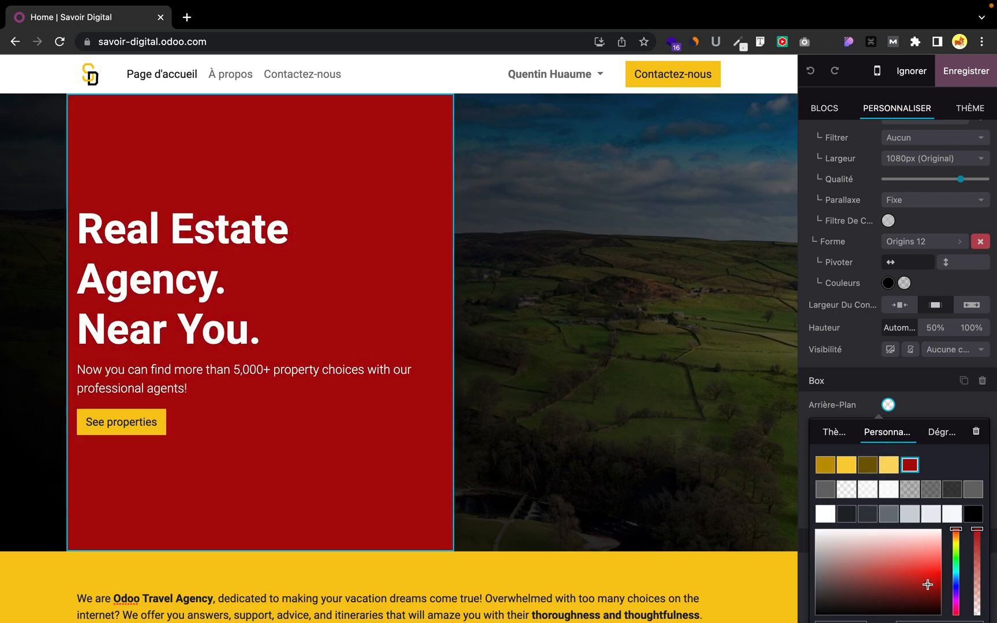
pyautogui.click(826, 465)
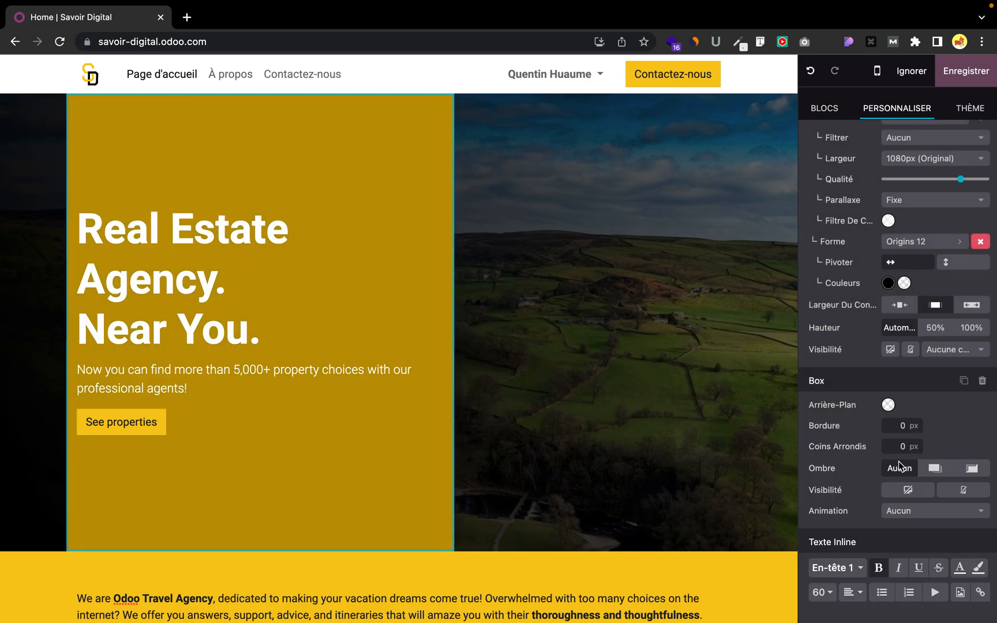
# - Look through the gradient backgrounds for the heading box and the theme colour presets for the whole banner
pyautogui.click(889, 405)
pyautogui.click(941, 437)
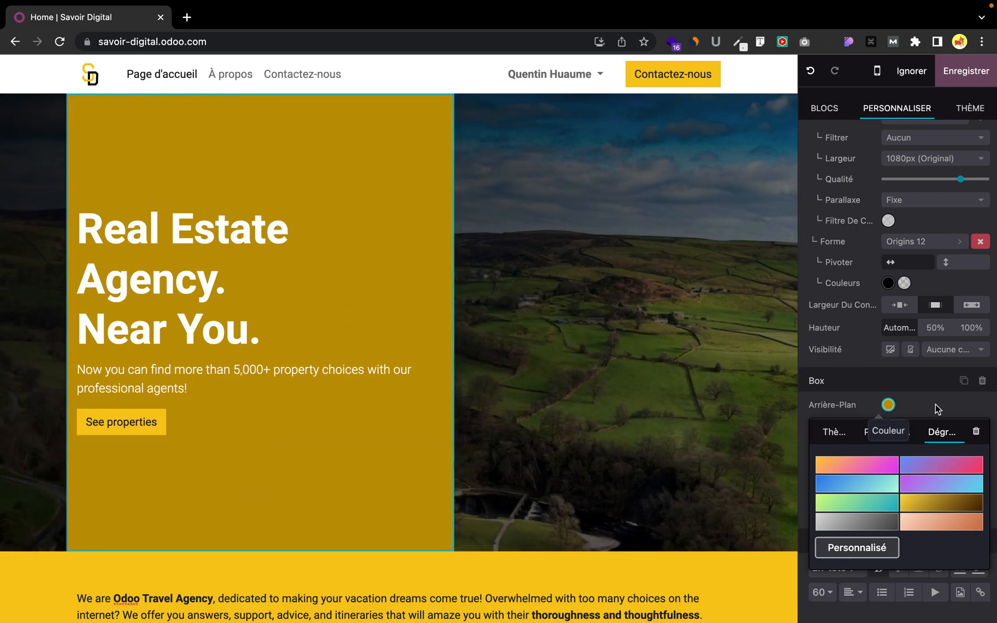
pyautogui.click(919, 400)
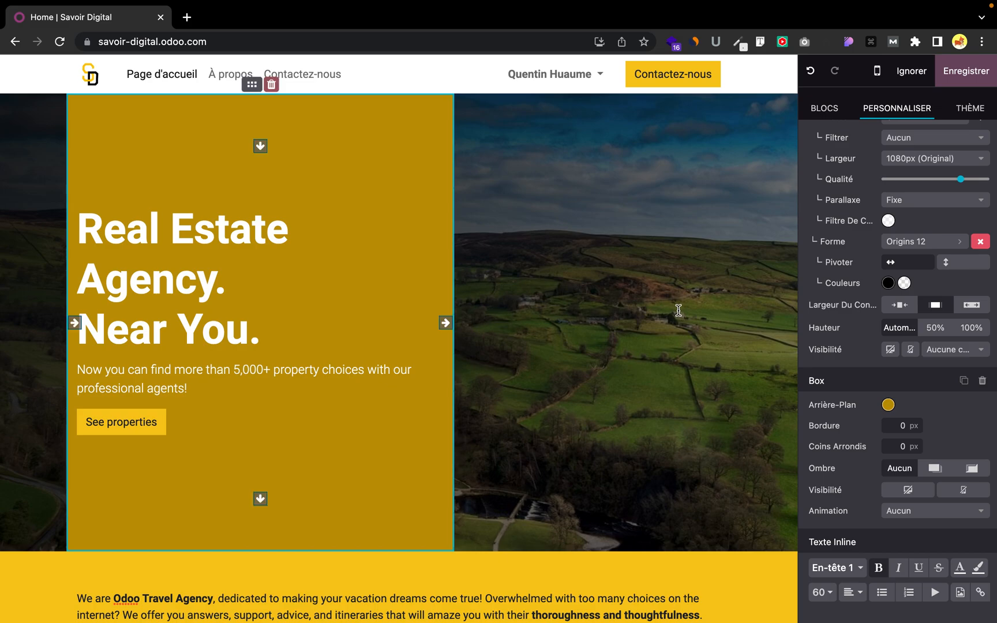
pyautogui.click(679, 309)
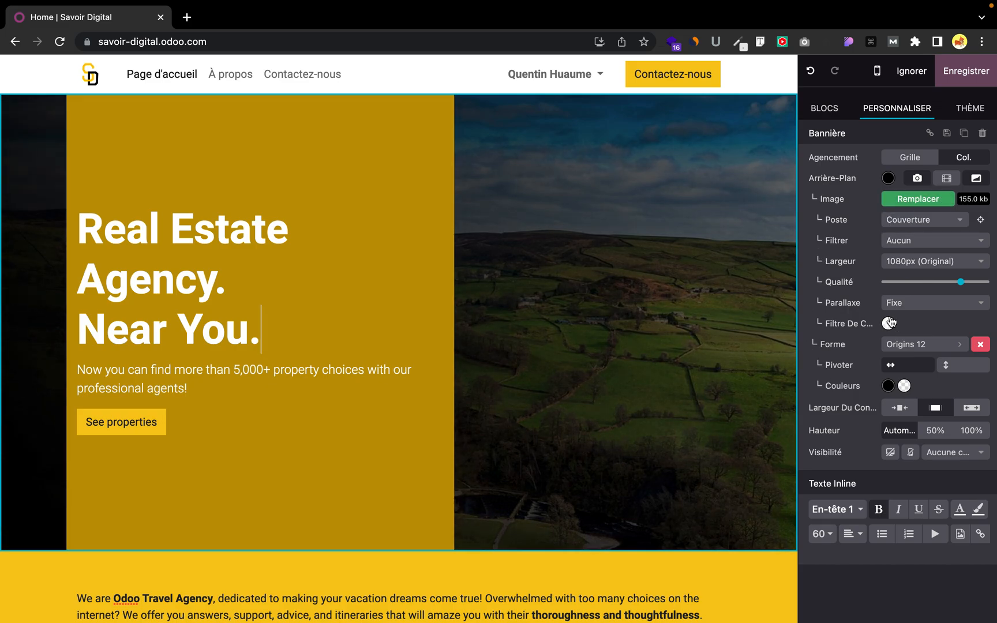
pyautogui.click(889, 179)
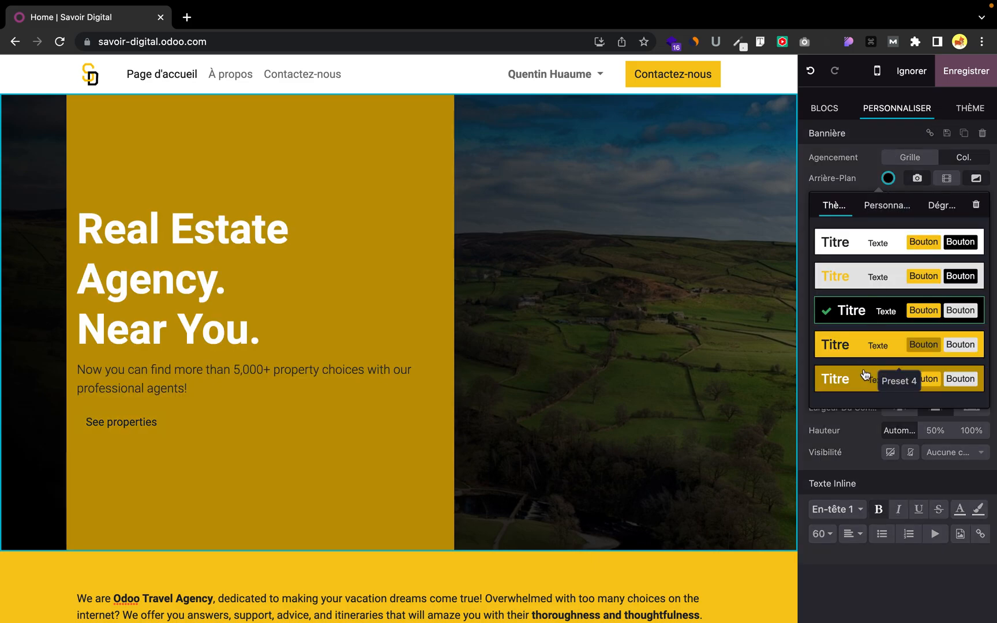
pyautogui.click(837, 183)
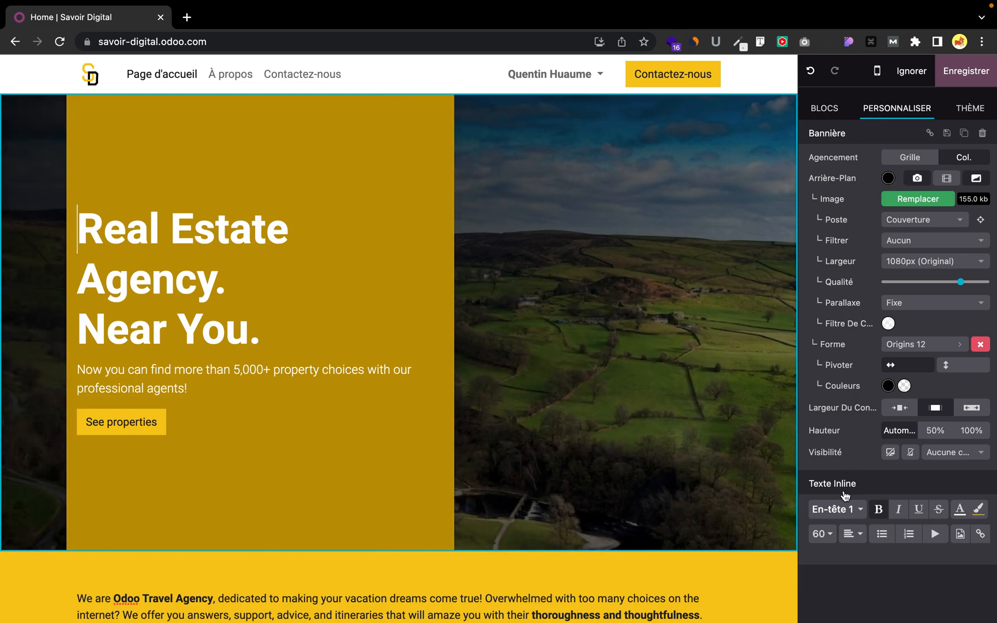
# - Apply the En-tête 4 style to the banner heading "Real Estate Agency. Near You." and set it back to En-tête 1
pyautogui.click(325, 303)
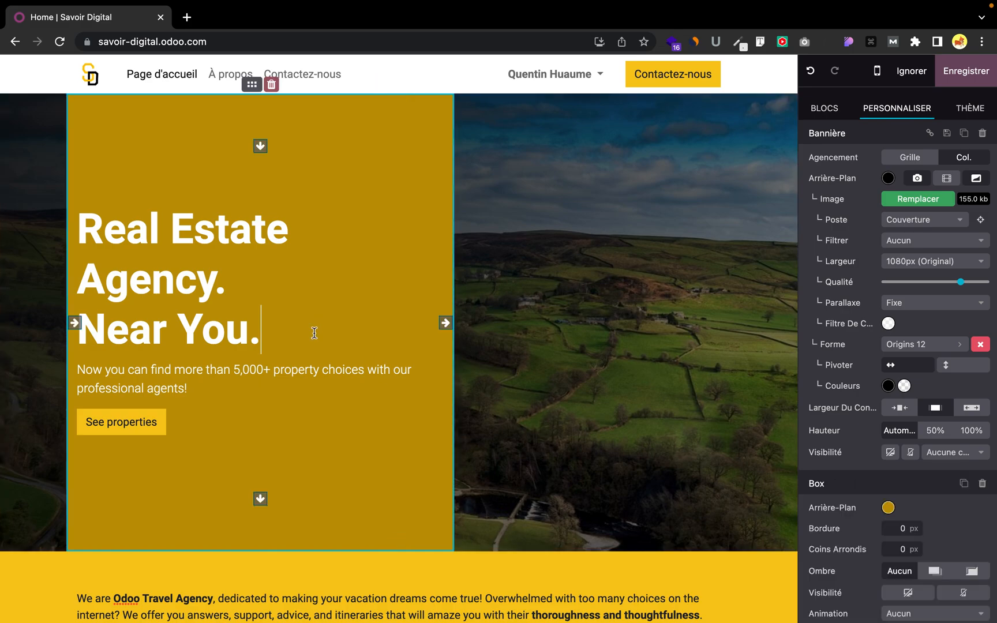
pyautogui.scroll(-2, 860, 420)
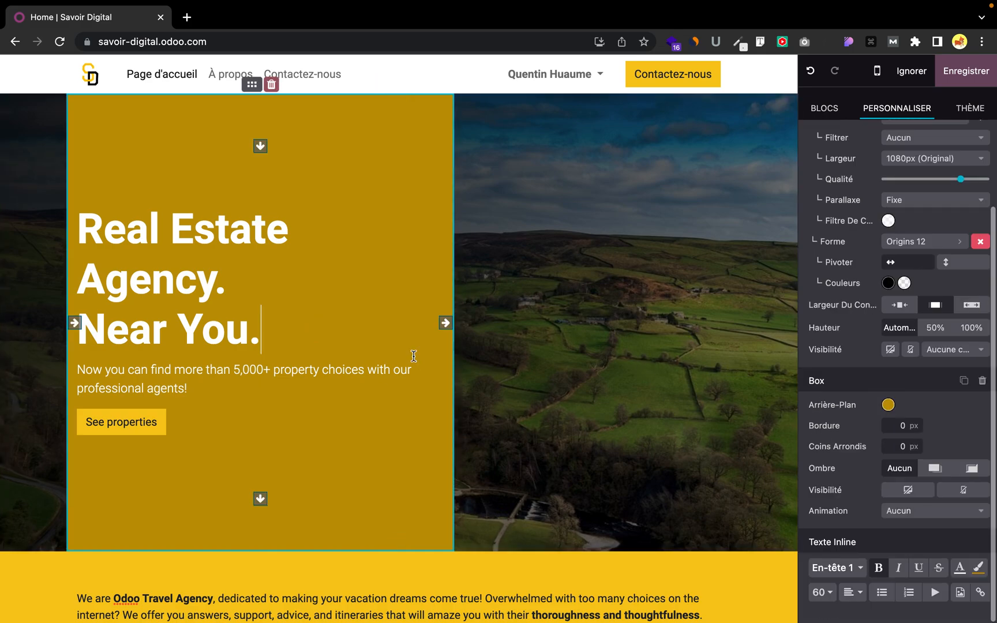
pyautogui.moveTo(289, 341); pyautogui.dragTo(87, 224)
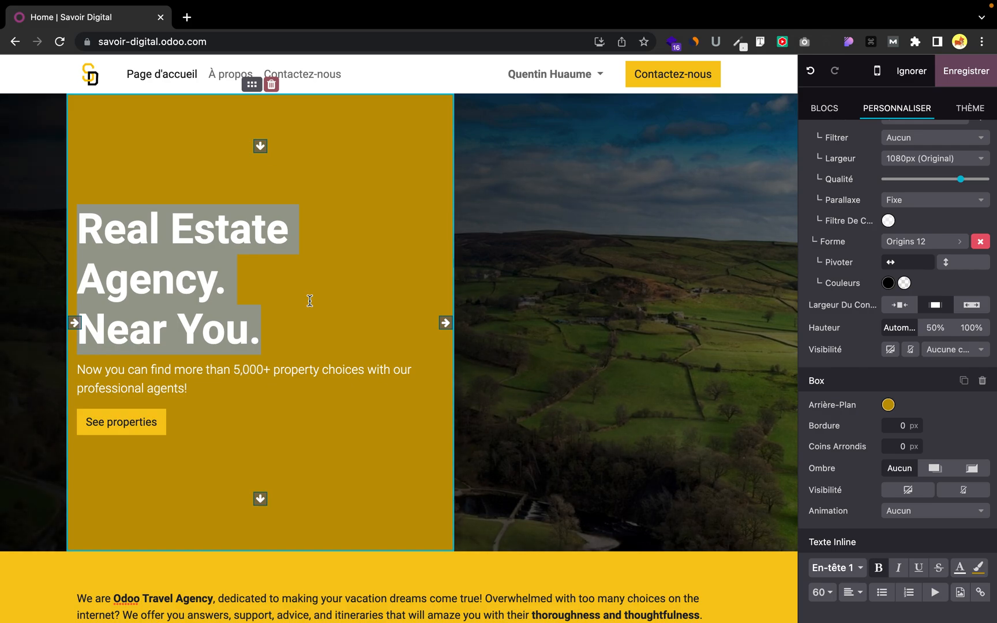
pyautogui.click(846, 578)
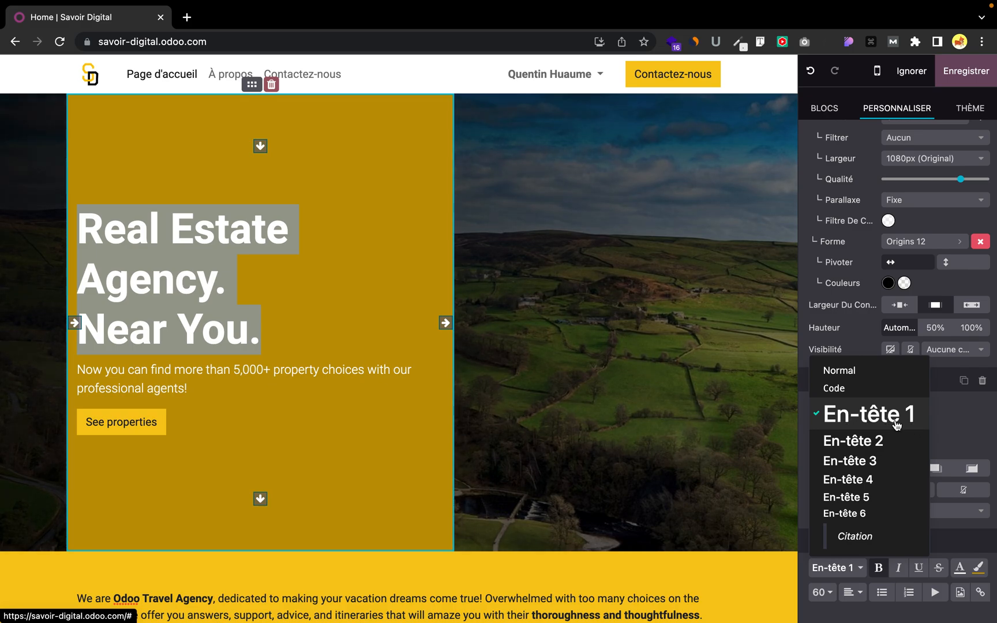
pyautogui.click(948, 419)
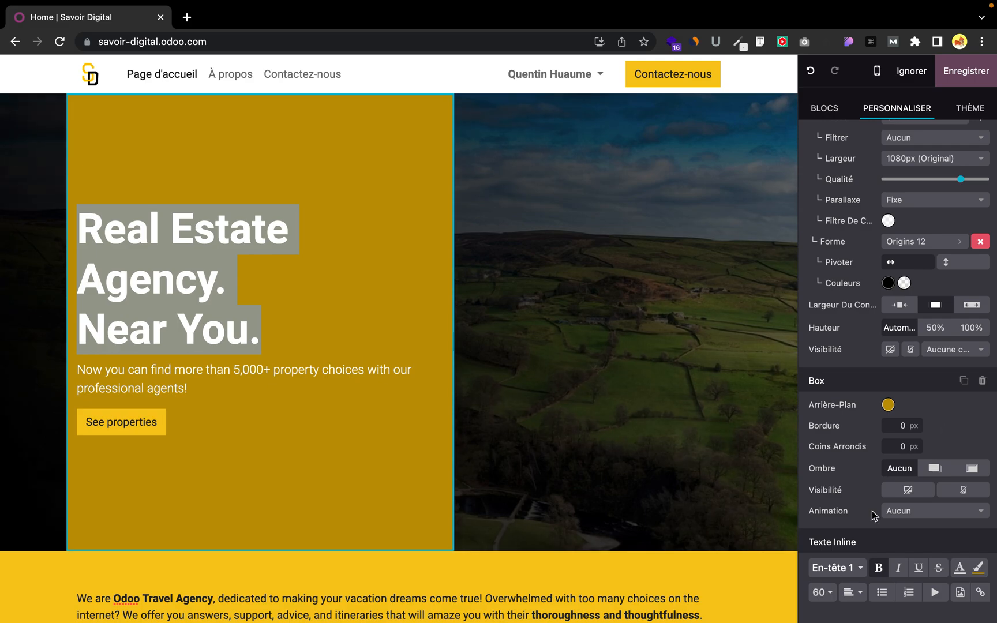
pyautogui.click(840, 569)
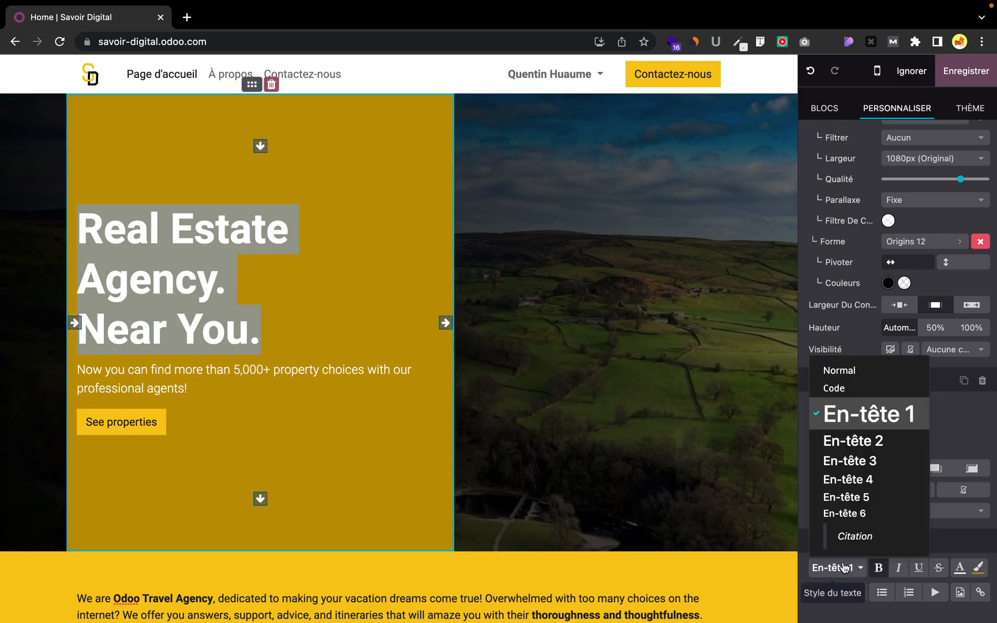
pyautogui.click(855, 481)
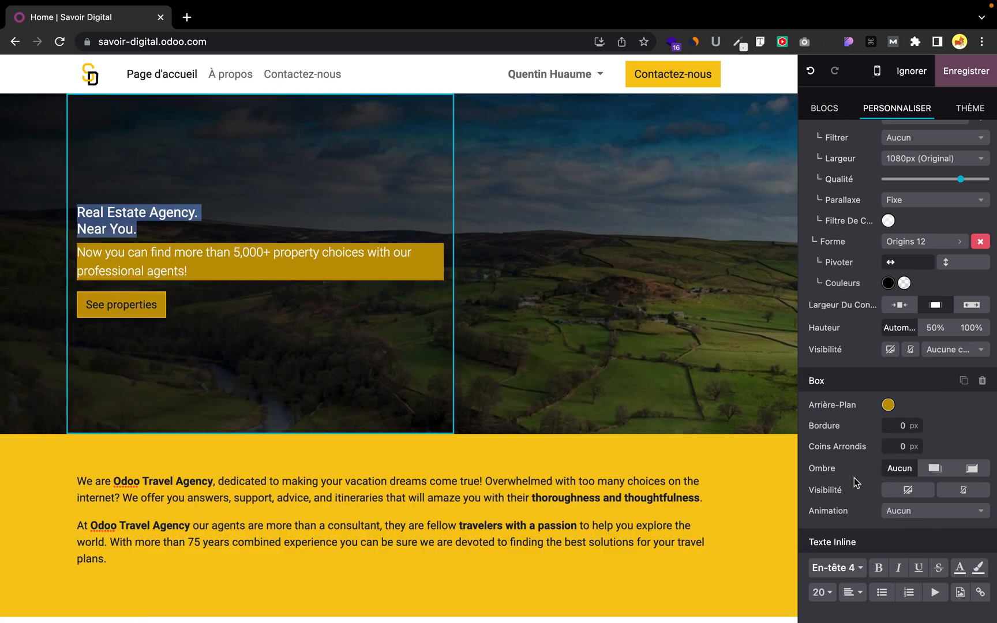
pyautogui.click(845, 577)
pyautogui.click(838, 408)
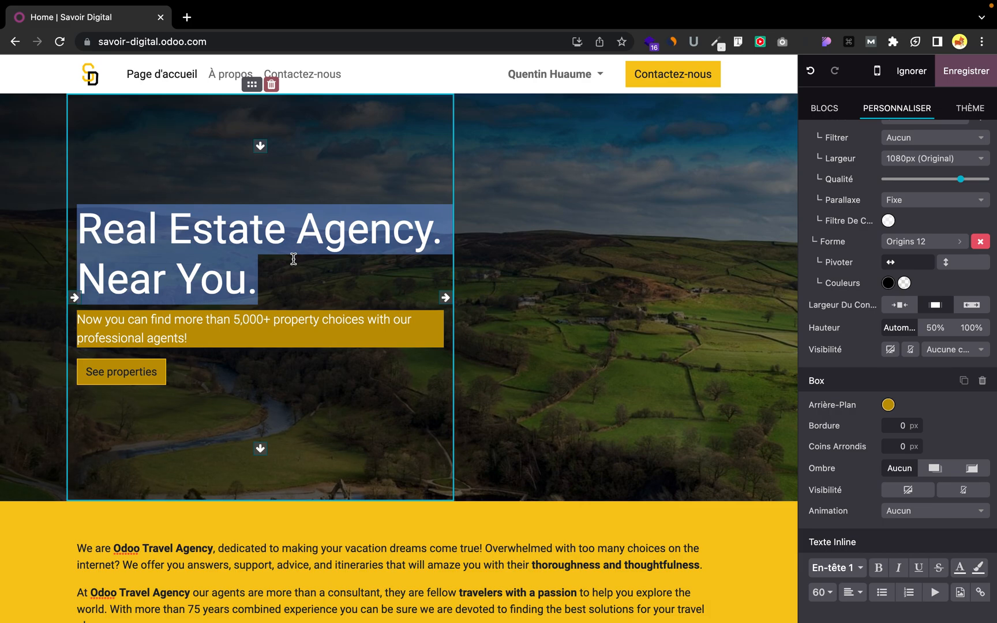
# - Replace the banner heading text with "Savoir digital - agence web Rouen"
pyautogui.tripleClick(211, 282)
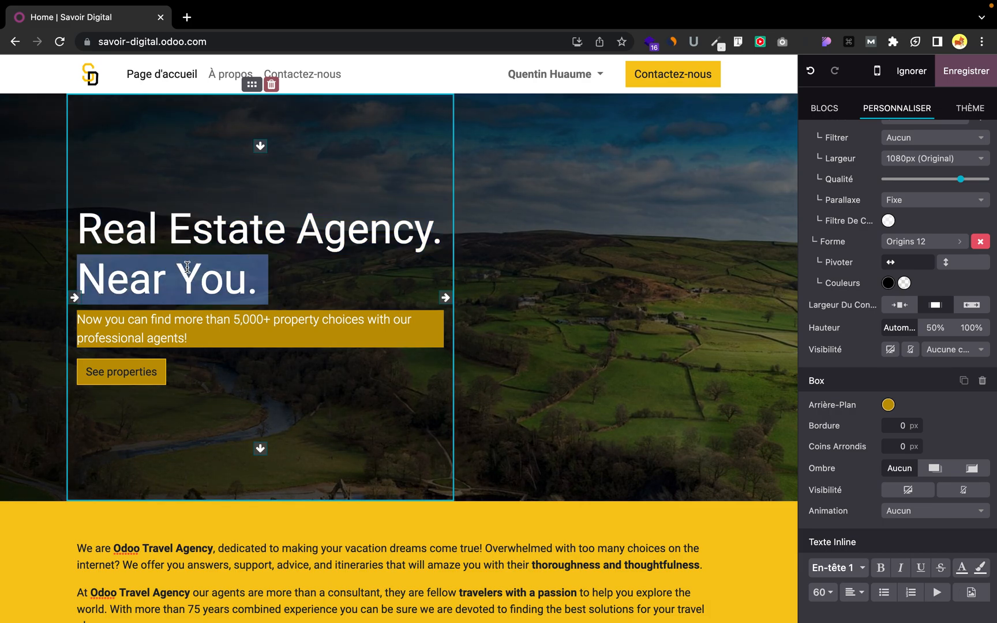
pyautogui.moveTo(252, 268); pyautogui.dragTo(77, 222)
pyautogui.write('Savoi')
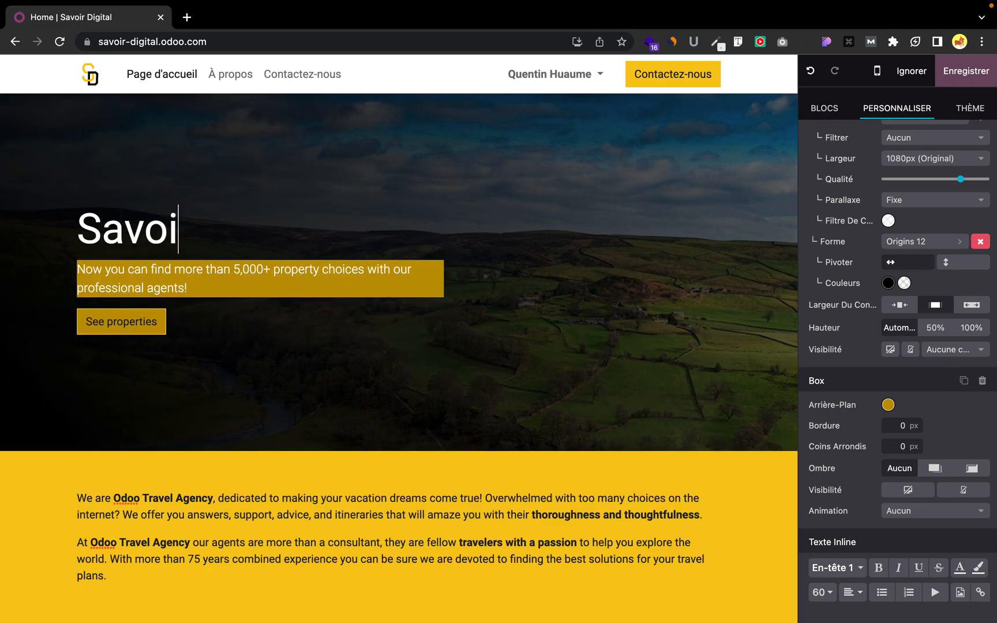
pyautogui.write('r digital a')
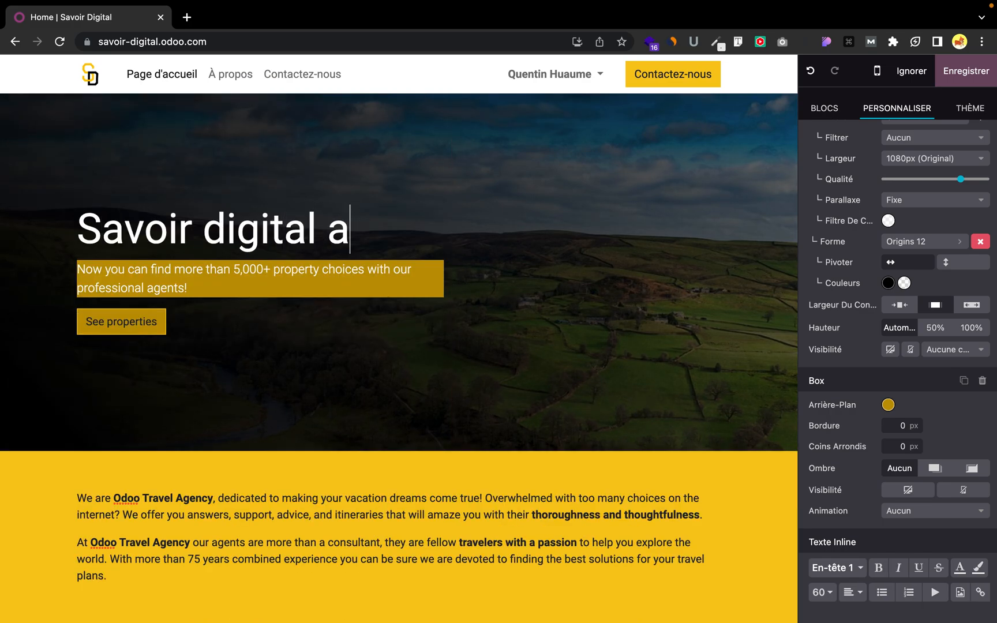
pyautogui.write('gence web')
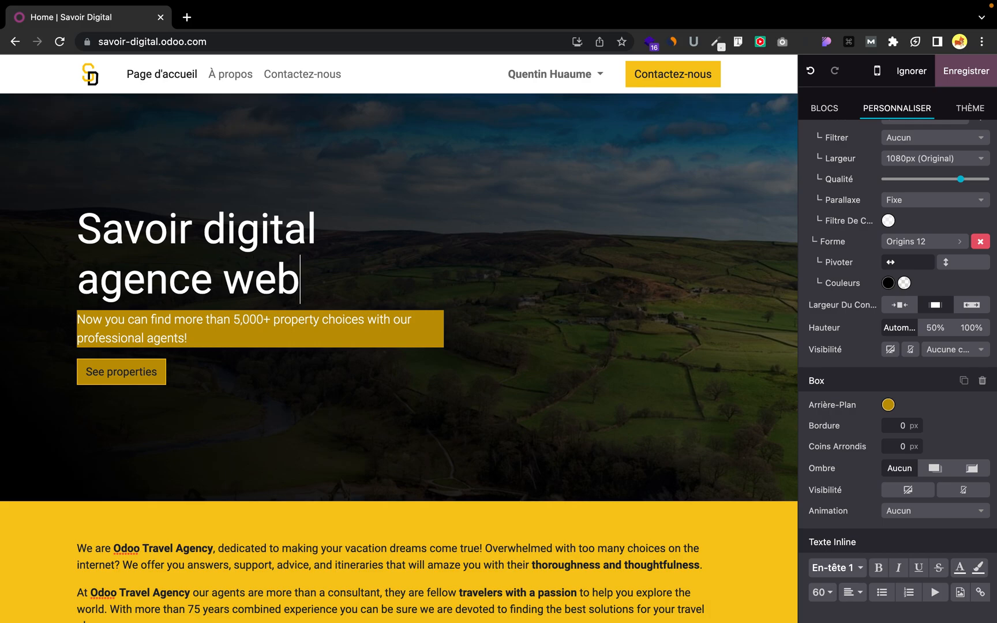
pyautogui.write(' Rouen')
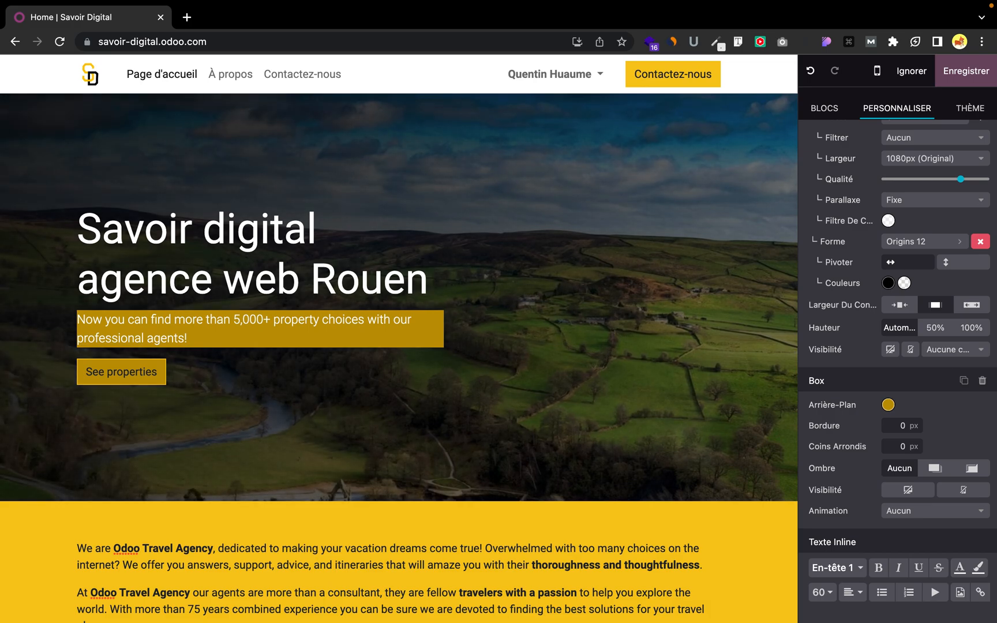
pyautogui.click(357, 243)
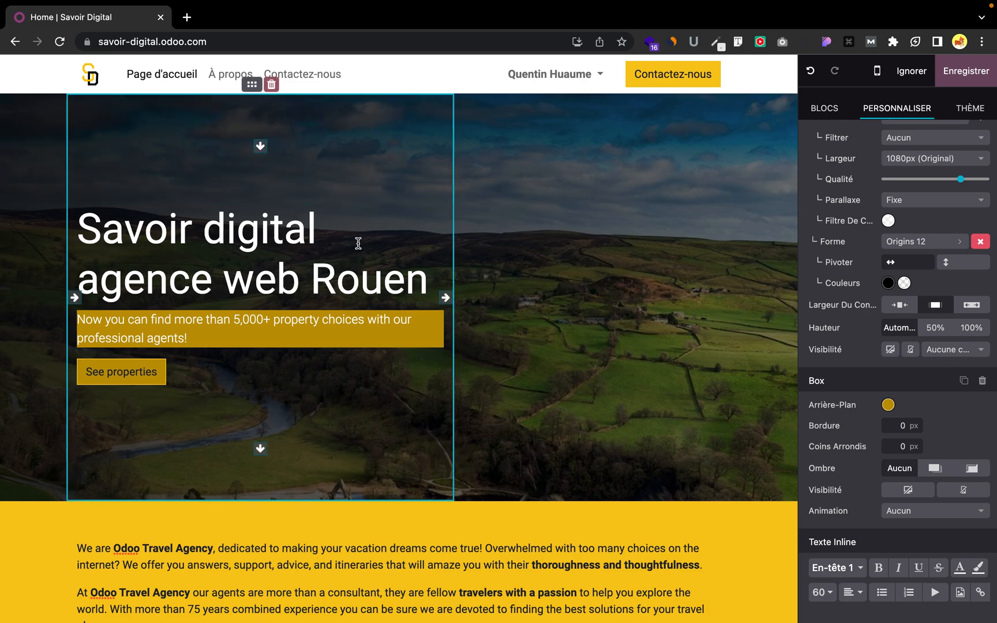
pyautogui.write('-')
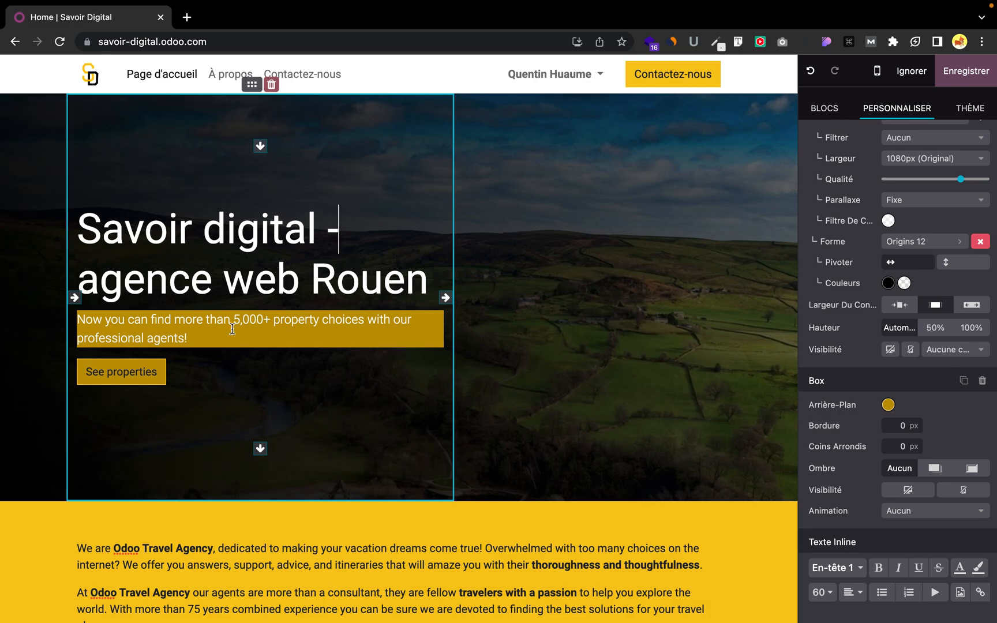
# - Delete the gold-backed paragraph under the banner heading, "Now you can find more than 5,000+ property choices with our professional agents!"
pyautogui.tripleClick(194, 325)
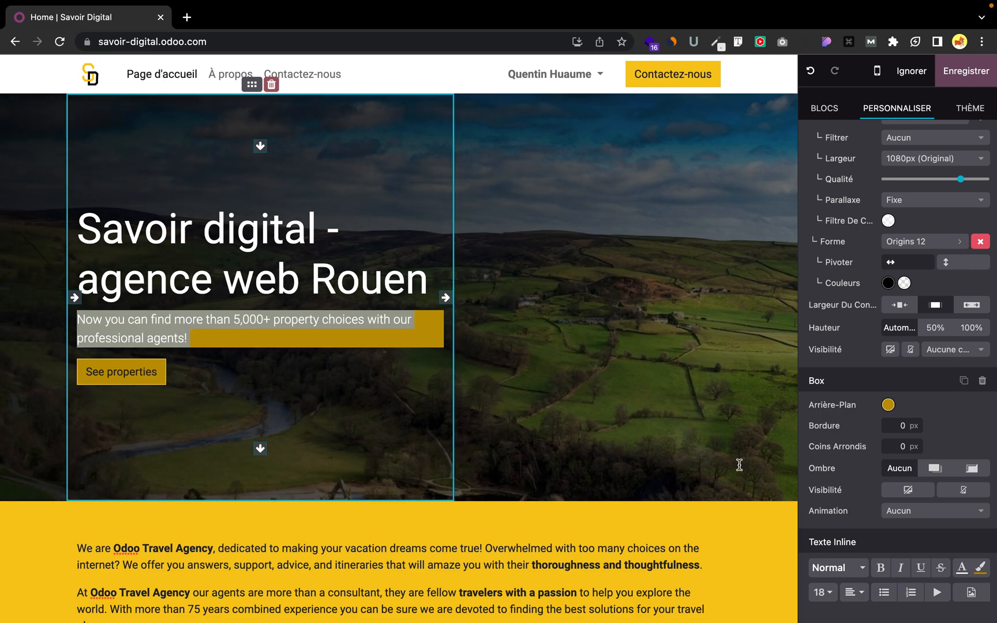
pyautogui.click(840, 566)
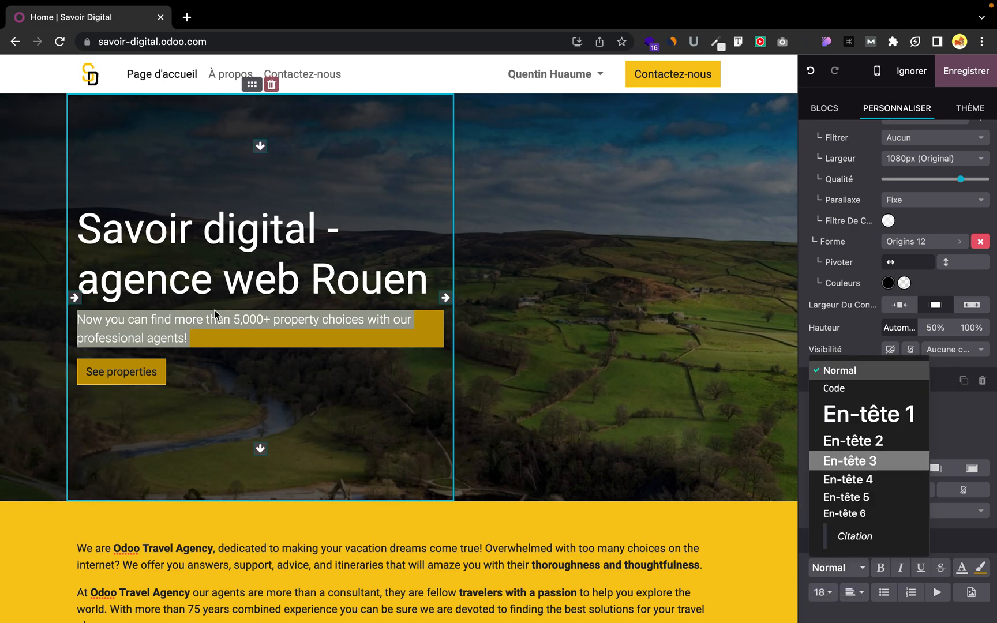
pyautogui.press('BackSpace')
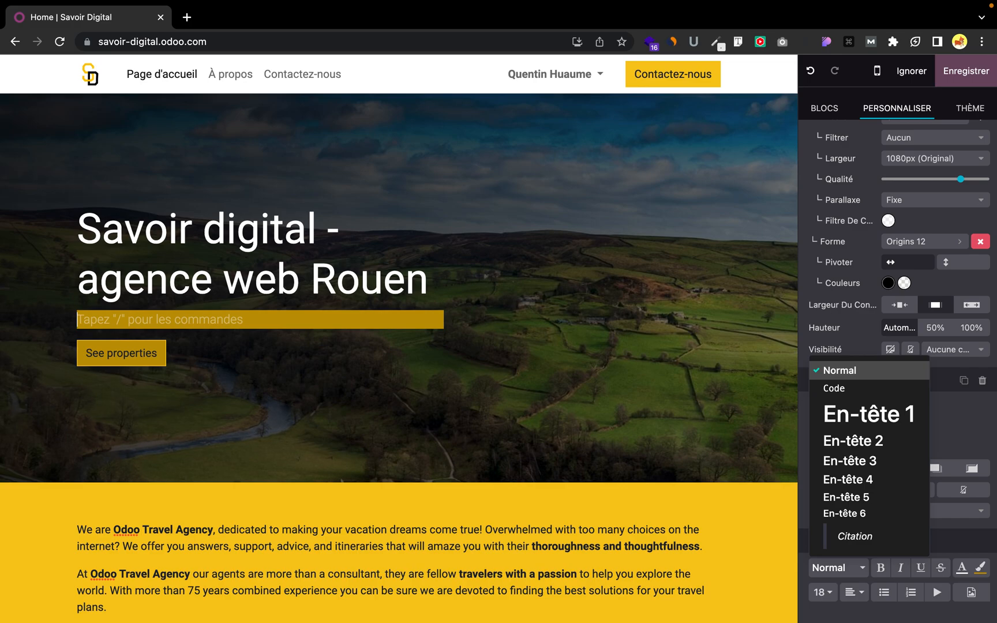
pyautogui.press('BackSpace')
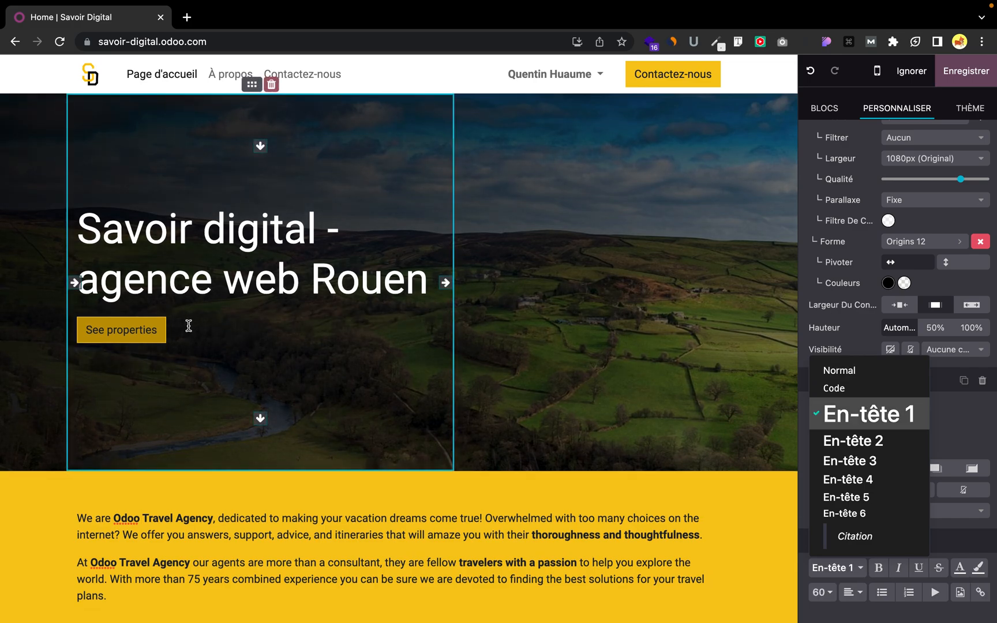
# - Clear the link URL of the banner's "See properties" button, after listing the site's pages as possible targets
pyautogui.click(177, 325)
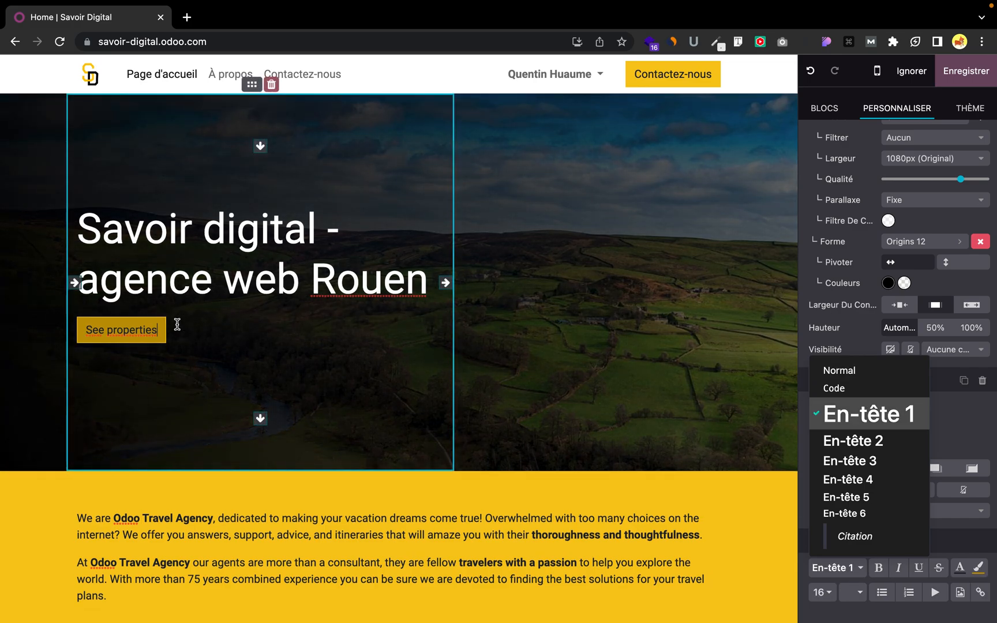
pyautogui.click(138, 334)
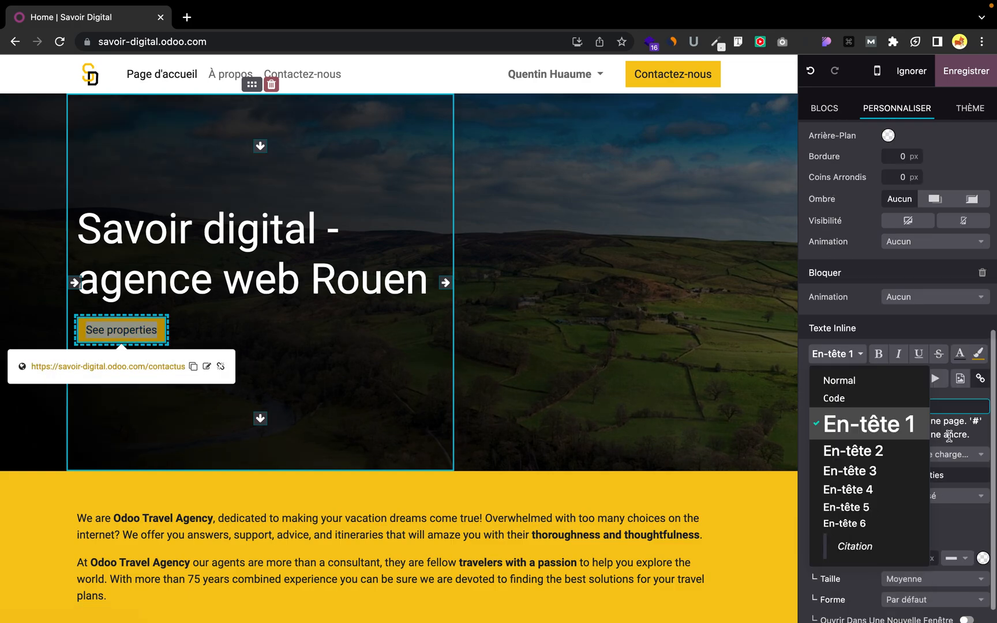
pyautogui.click(963, 403)
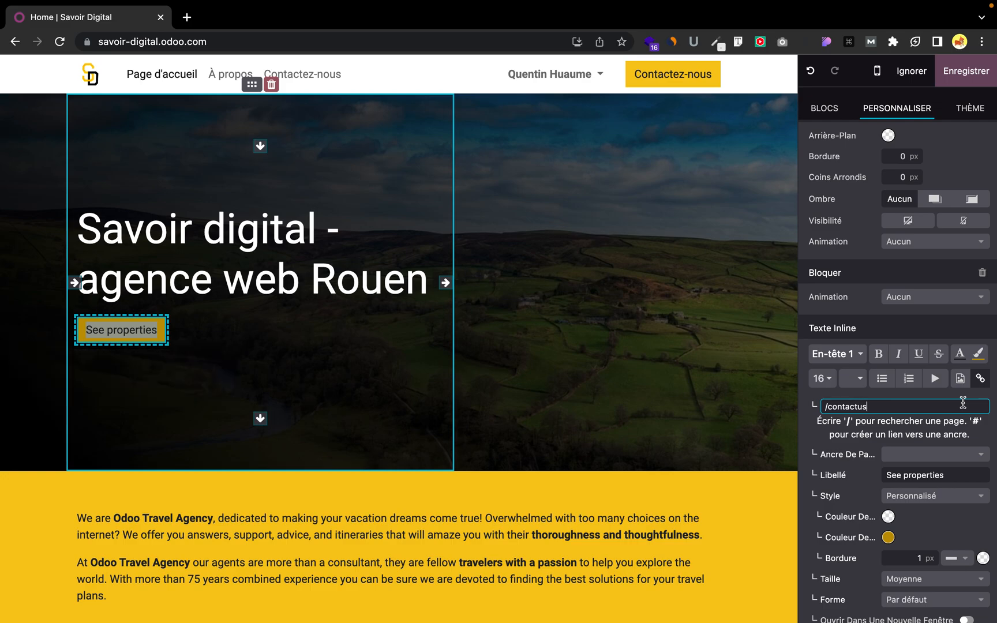
pyautogui.click(150, 332)
pyautogui.scroll(-1, 866, 347)
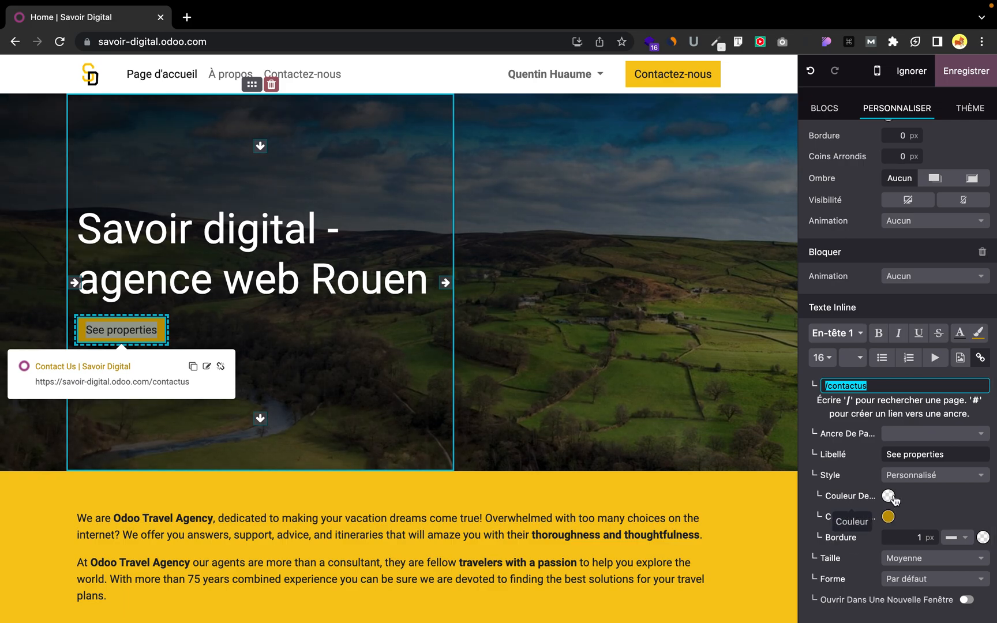
pyautogui.tripleClick(873, 385)
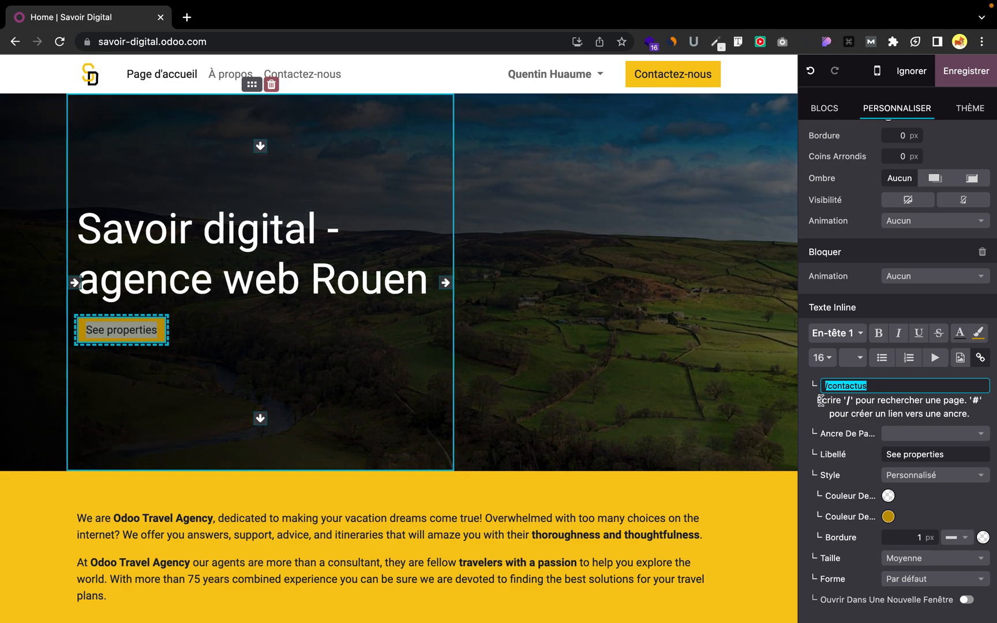
pyautogui.write('/')
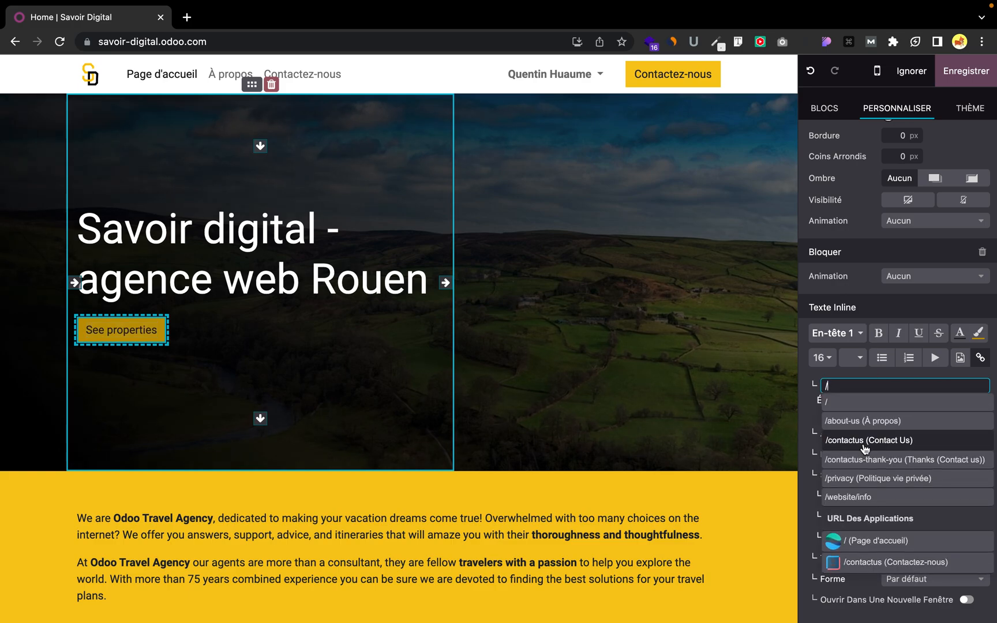
pyautogui.press('BackSpace')
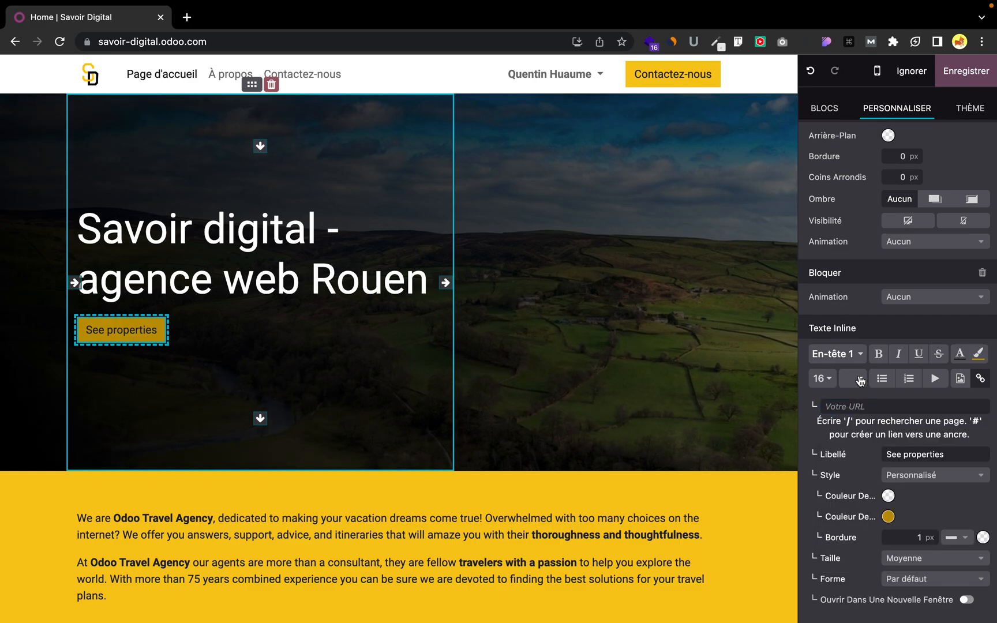
# - Set the link URL of the "See properties" button to "htpps://savoirdigital.fr"
pyautogui.click(856, 408)
pyautogui.write('h')
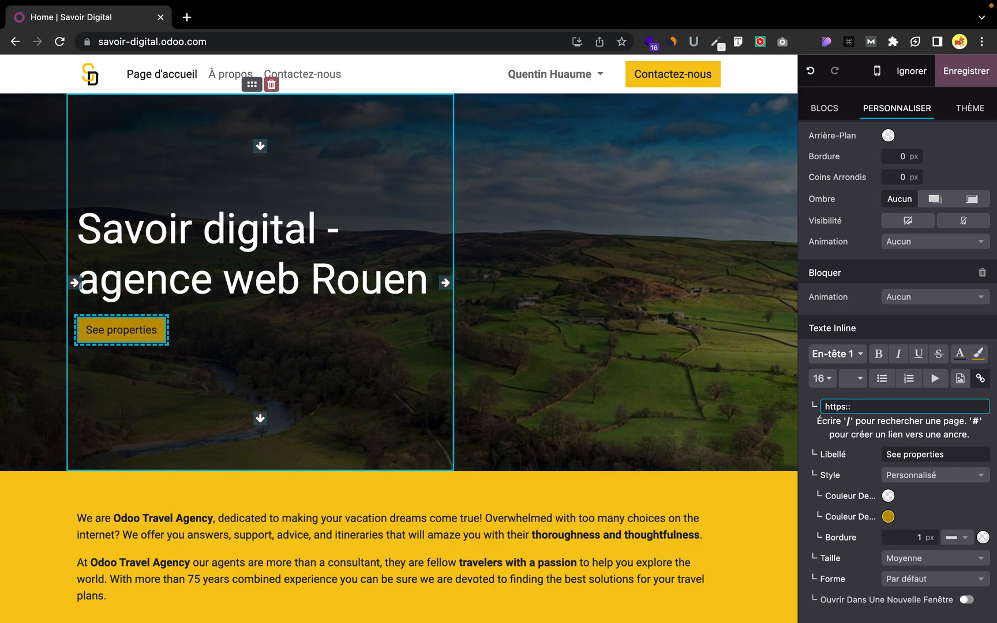
pyautogui.write('tpp')
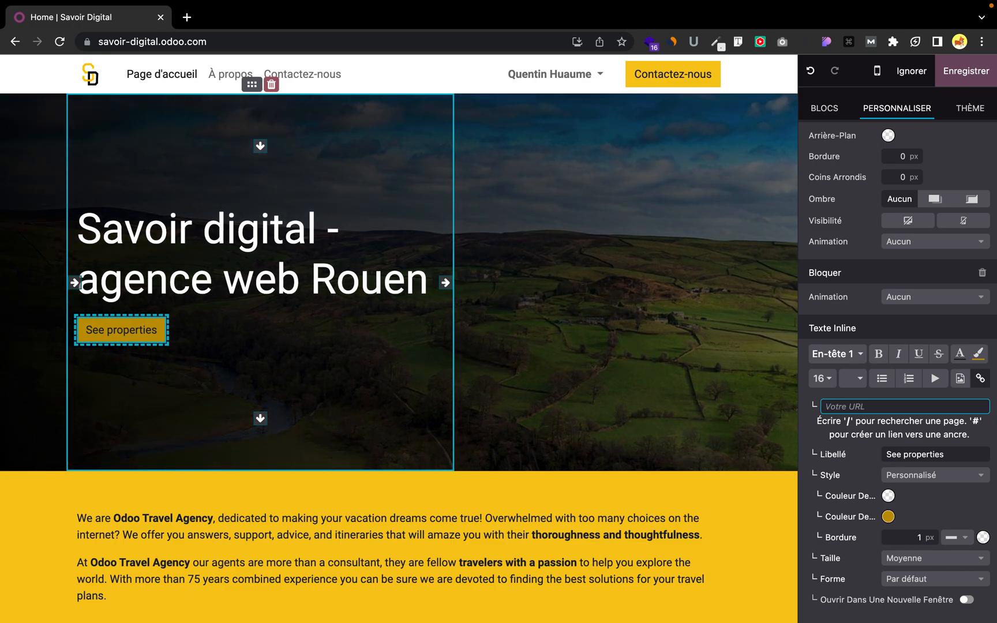
pyautogui.write('s://savoirdigital.fr')
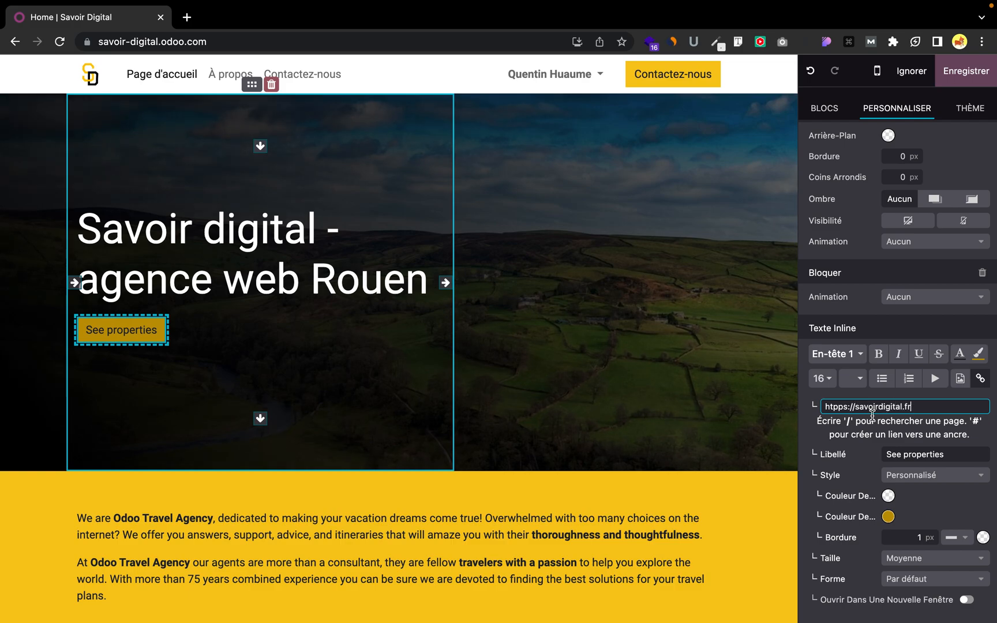
pyautogui.click(908, 396)
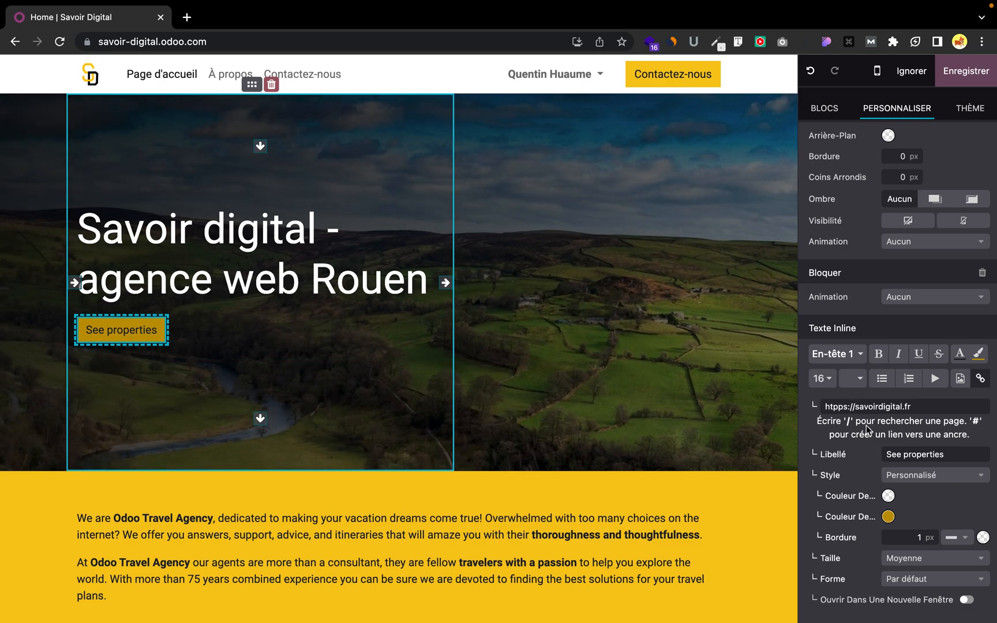
# - Change the label of the banner button to "En savoir plus"
pyautogui.click(938, 455)
pyautogui.tripleClick(938, 455)
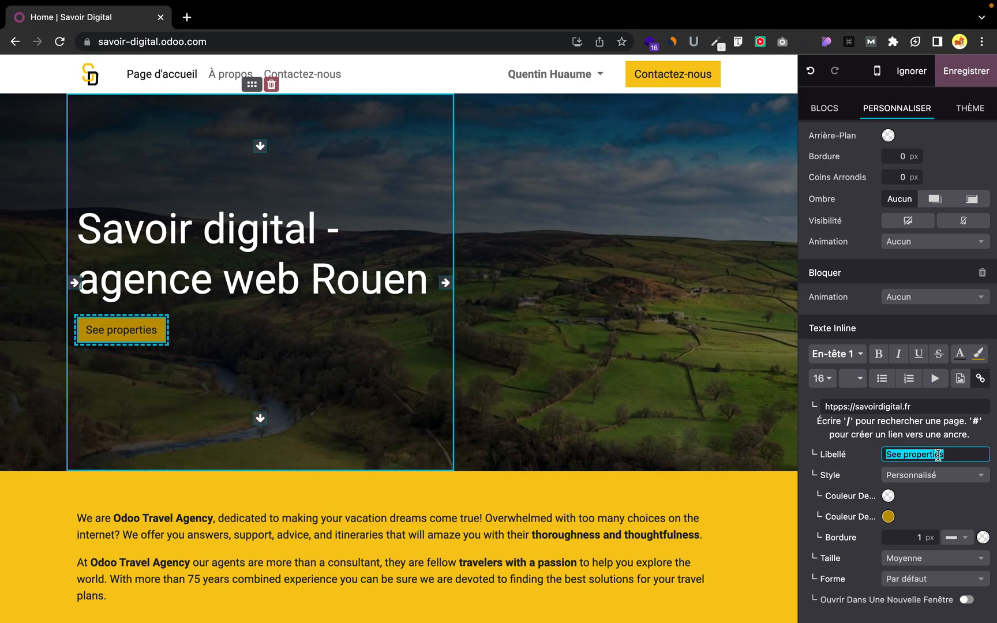
pyautogui.write('En savoi')
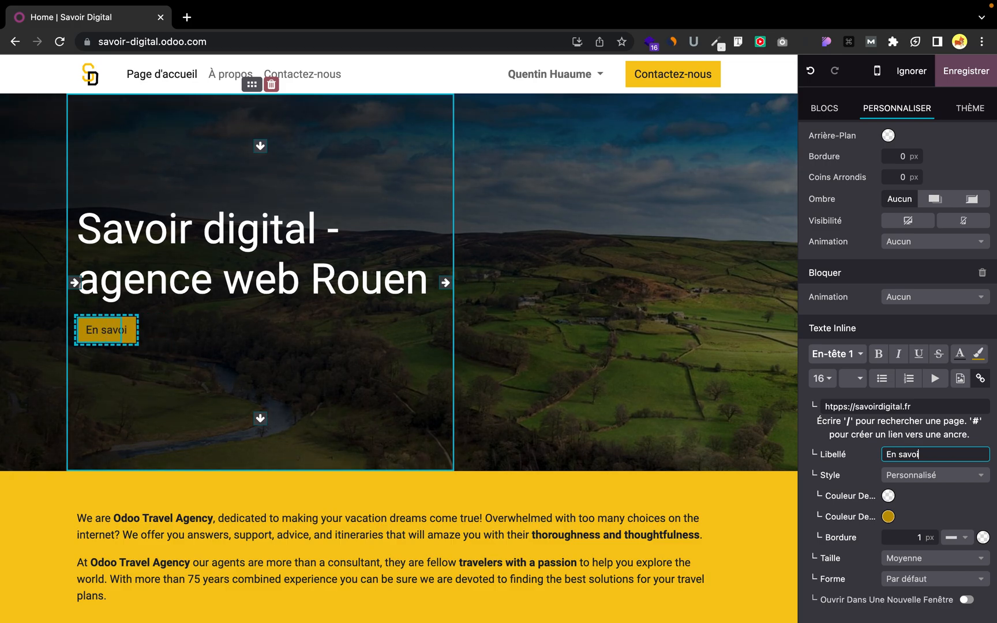
pyautogui.write('r plus')
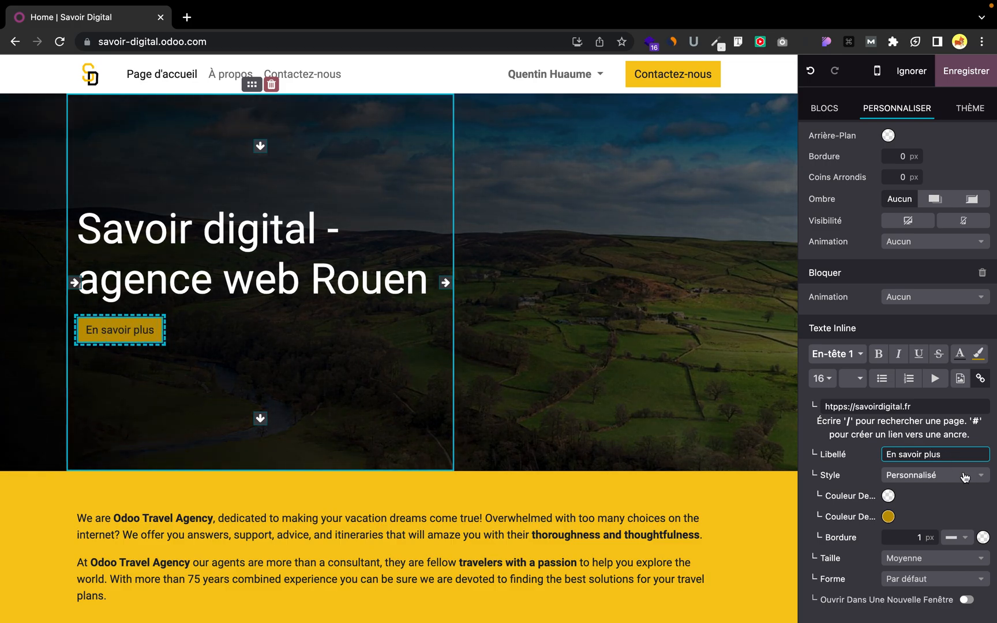
# - Look through the link style and border style choices of the banner's "En savoir plus" button and the banner options
pyautogui.click(941, 479)
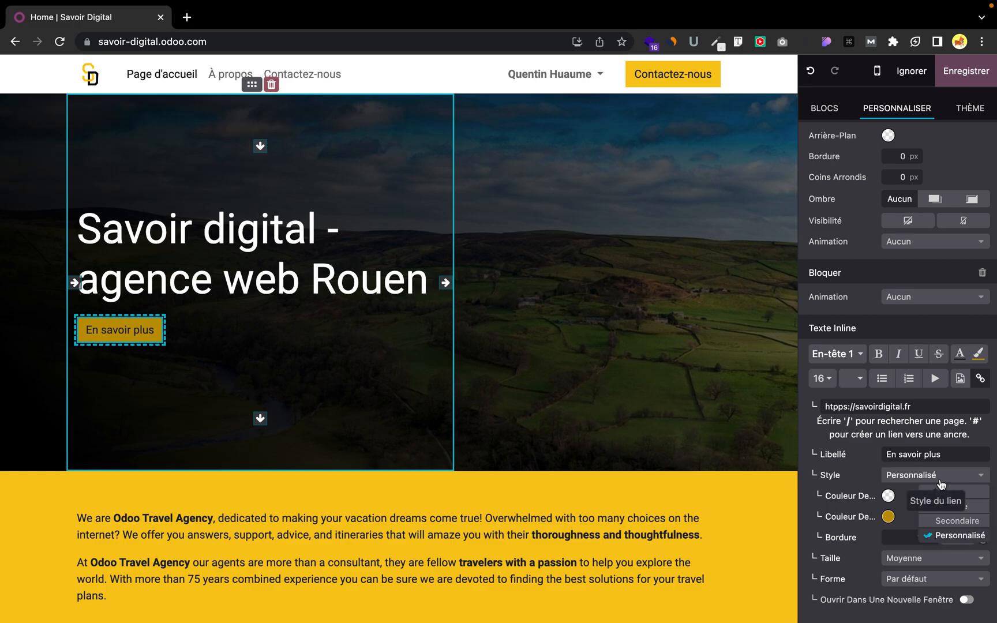
pyautogui.click(908, 507)
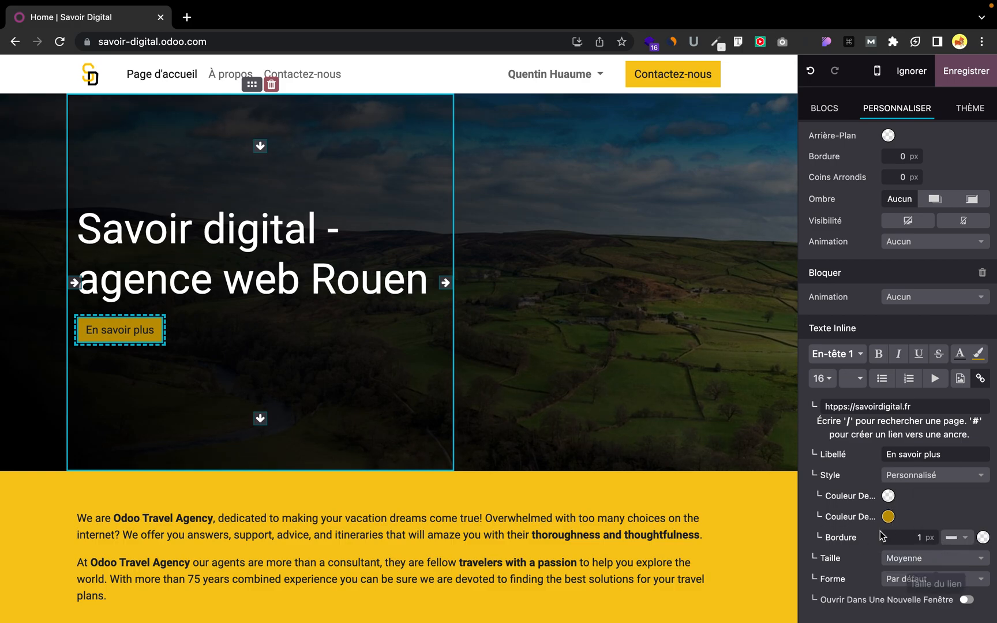
pyautogui.click(951, 539)
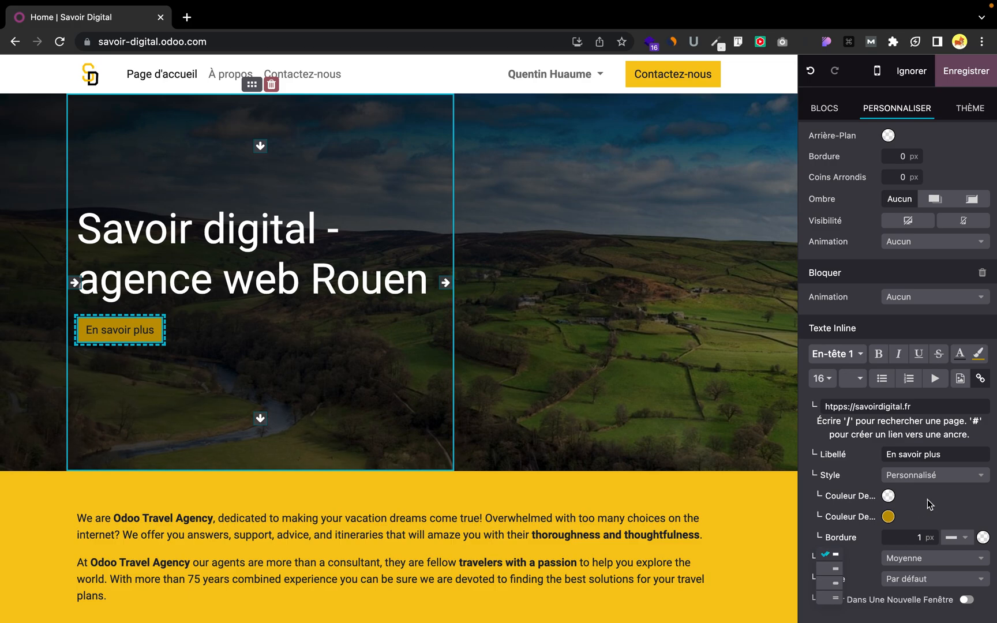
pyautogui.click(955, 539)
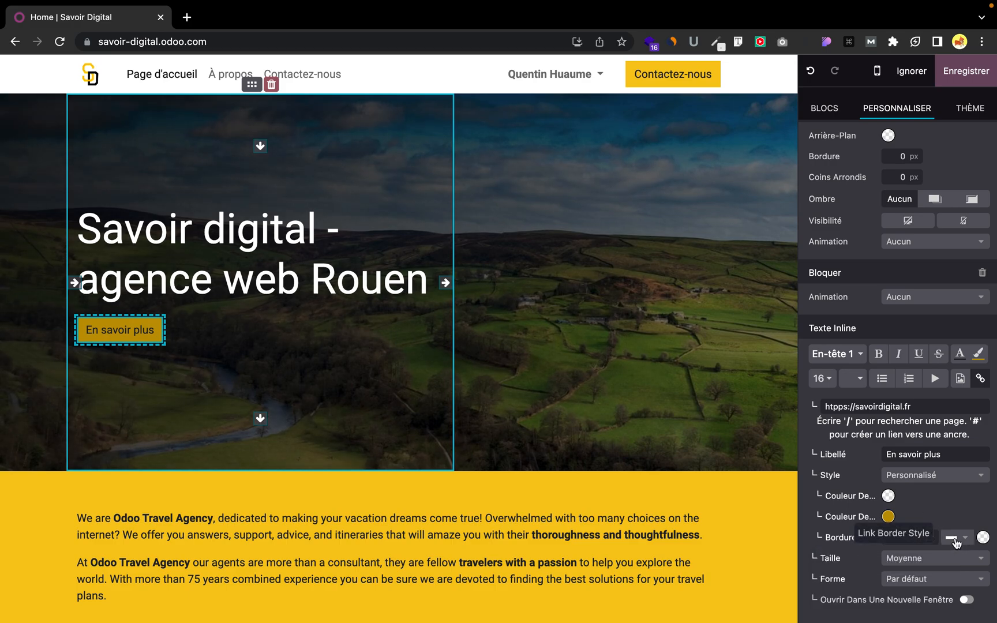
pyautogui.scroll(5, 857, 475)
pyautogui.scroll(-5, 857, 475)
pyautogui.click(615, 306)
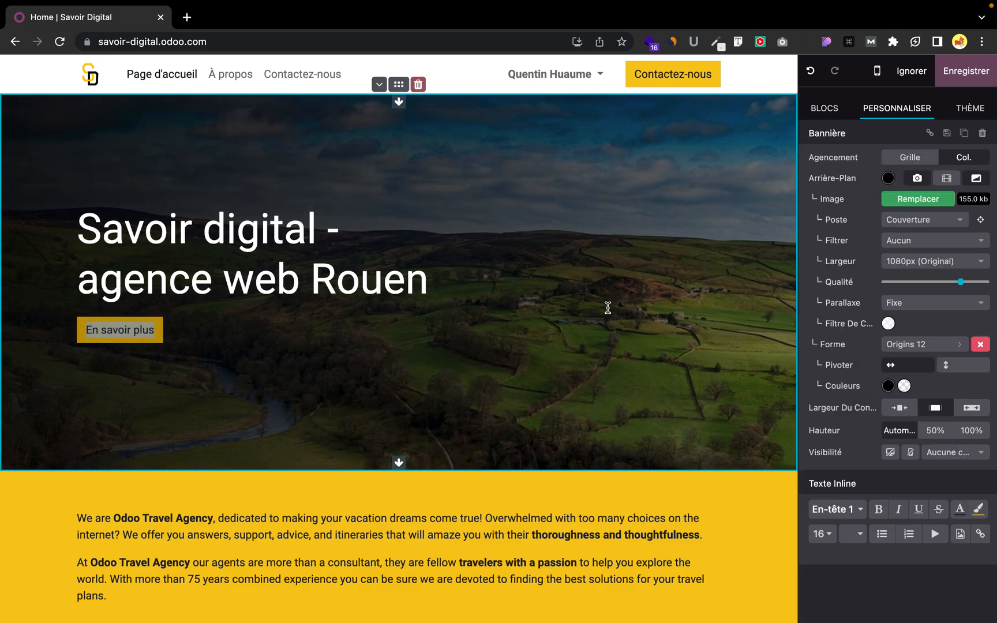
pyautogui.click(322, 342)
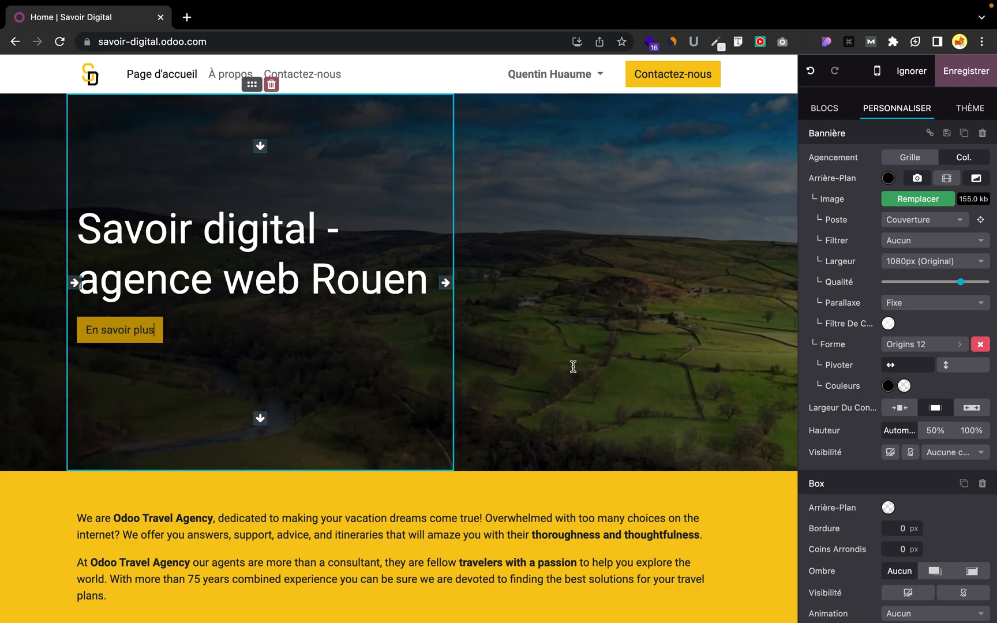
# - Apply the En-tête 2 style to the first paragraph of the yellow text section and set it back to Normal
pyautogui.scroll(-5, 573, 366)
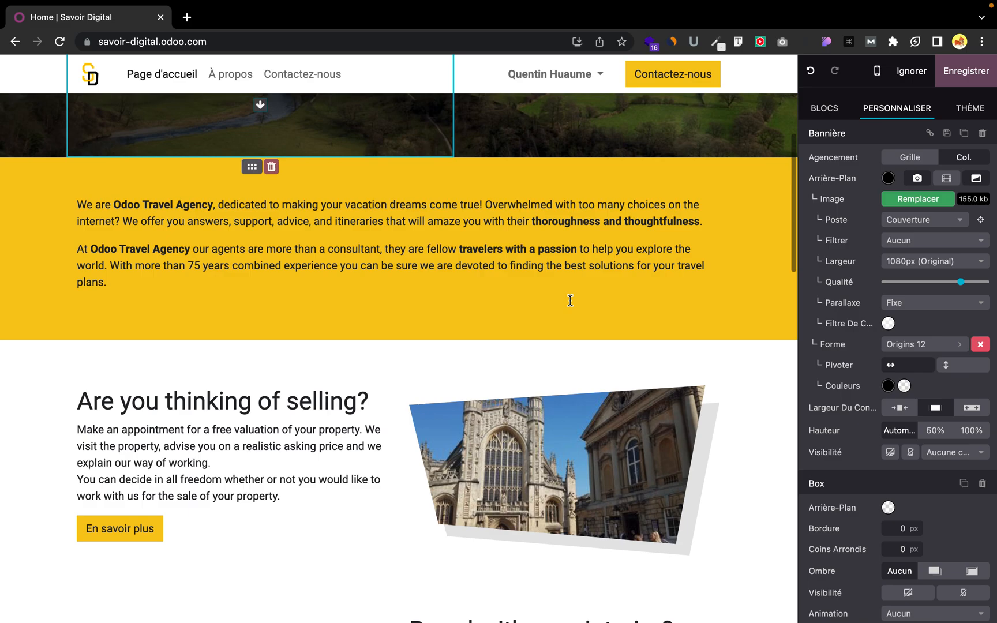
pyautogui.click(571, 300)
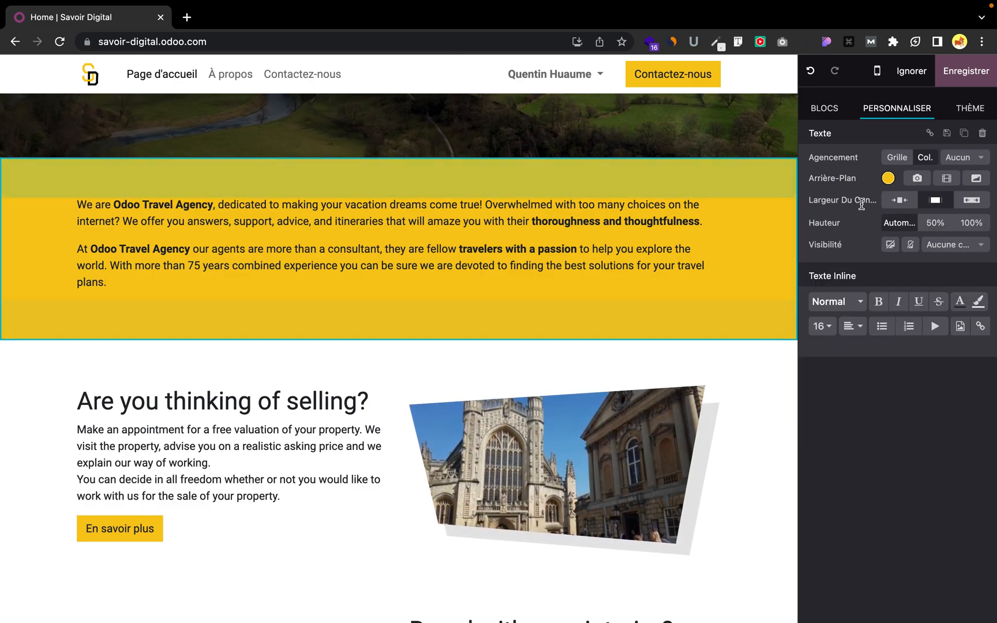
pyautogui.tripleClick(650, 221)
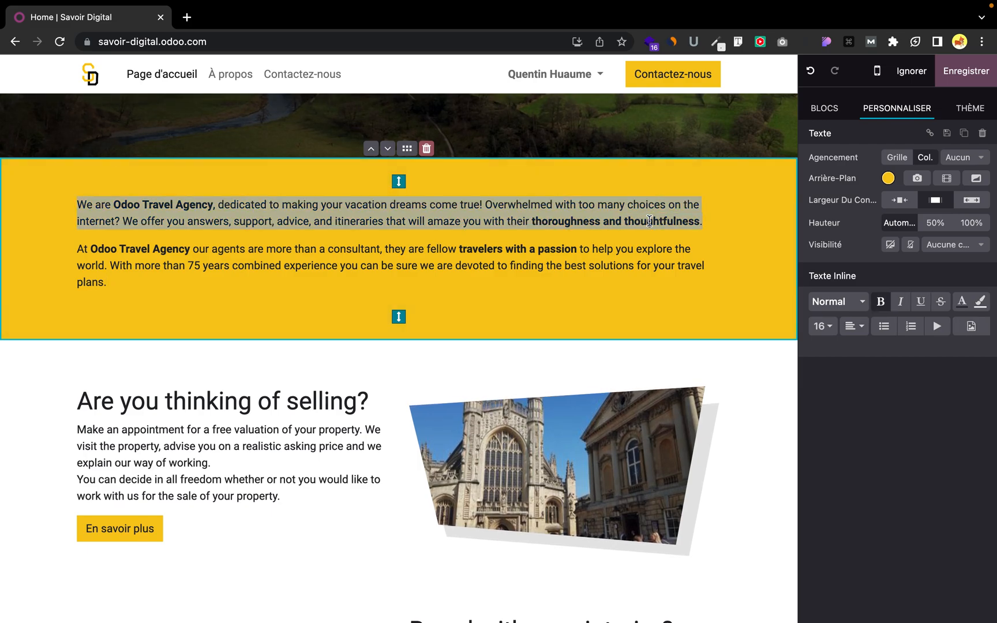
pyautogui.click(856, 303)
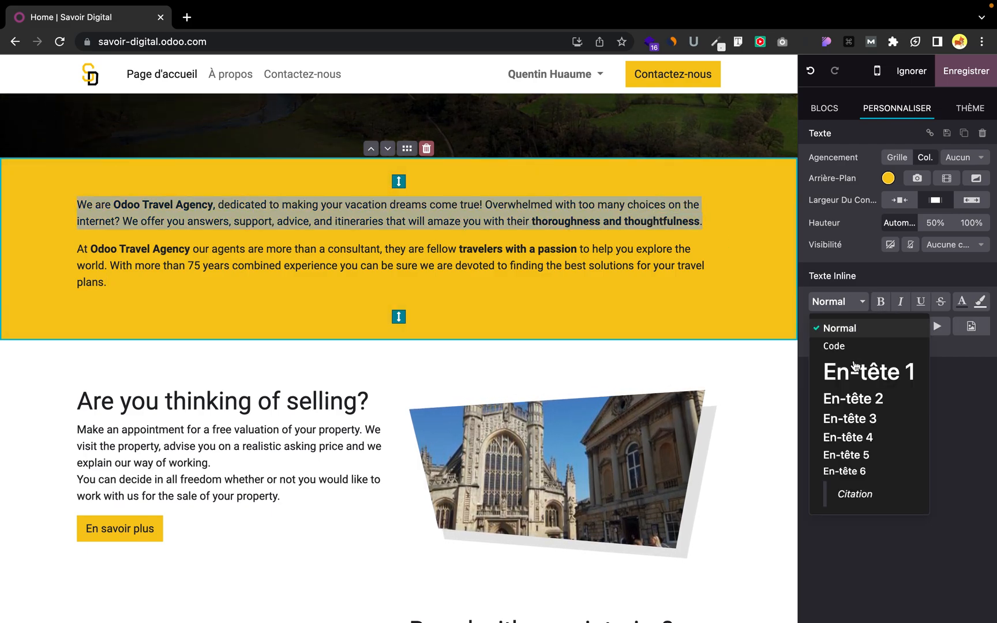
pyautogui.click(847, 398)
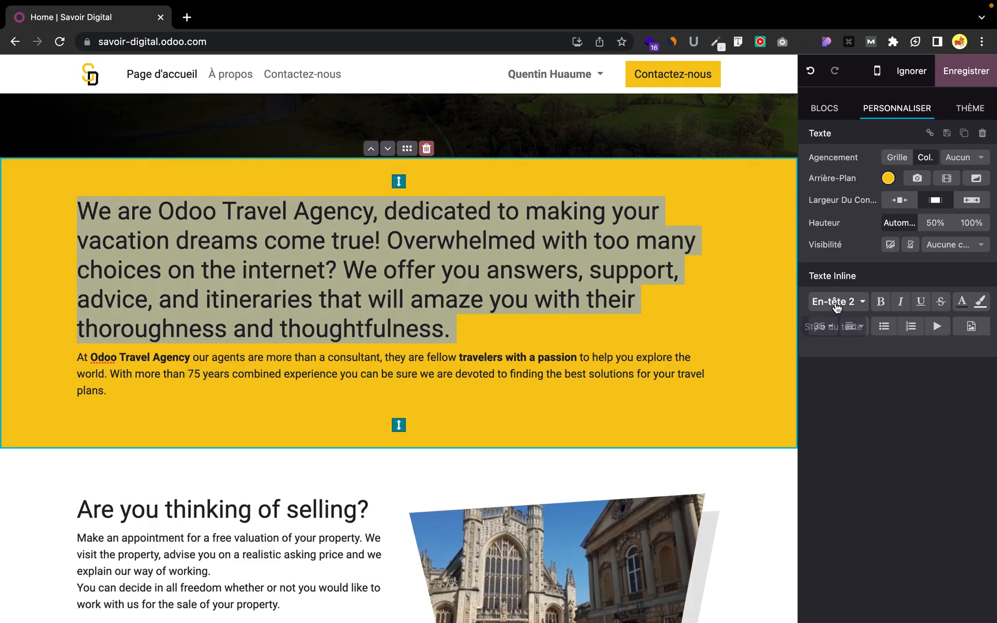
pyautogui.click(821, 327)
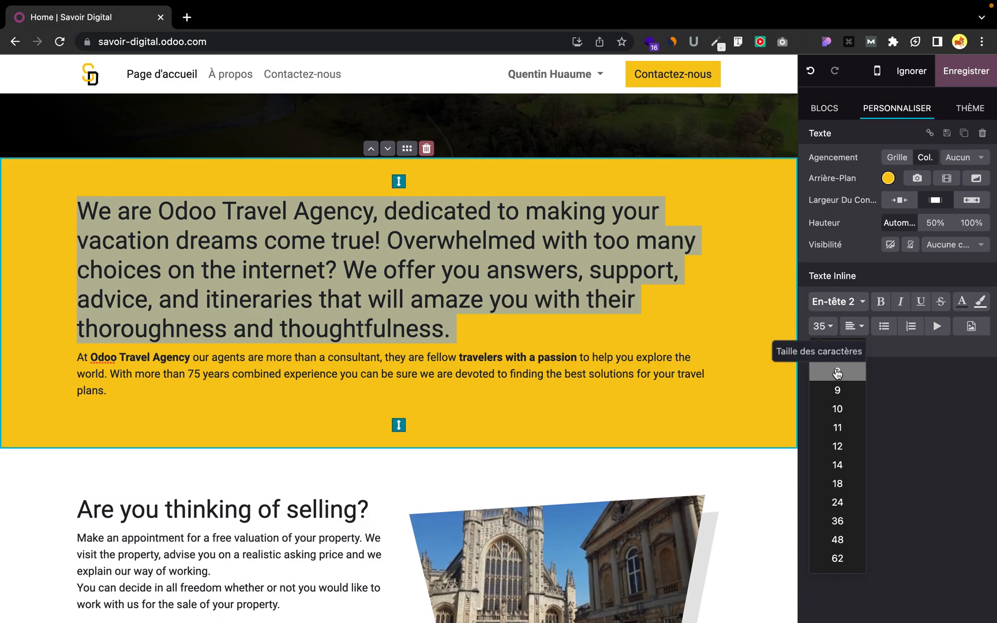
pyautogui.click(839, 300)
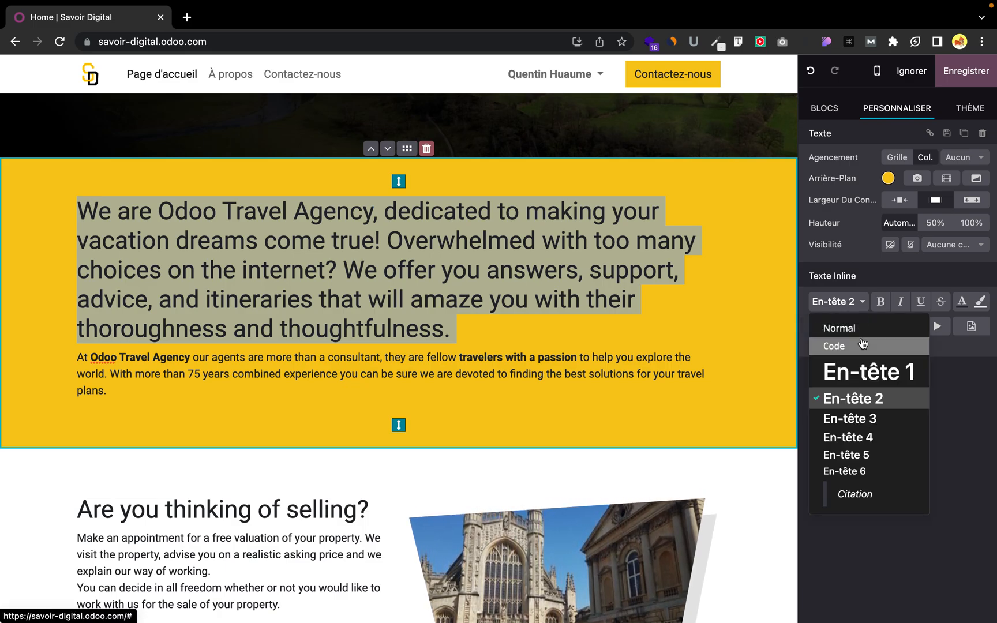
pyautogui.click(833, 326)
pyautogui.click(720, 272)
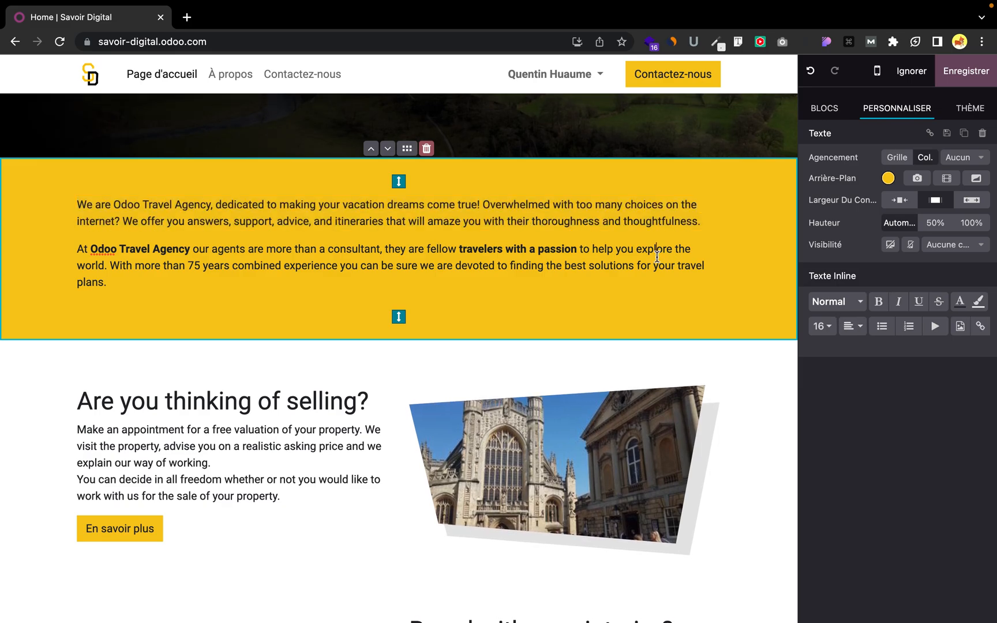
# - Set the style of the cathedral image in the "Are you thinking of selling?" section to the Arrondie shape
pyautogui.scroll(-3, 634, 277)
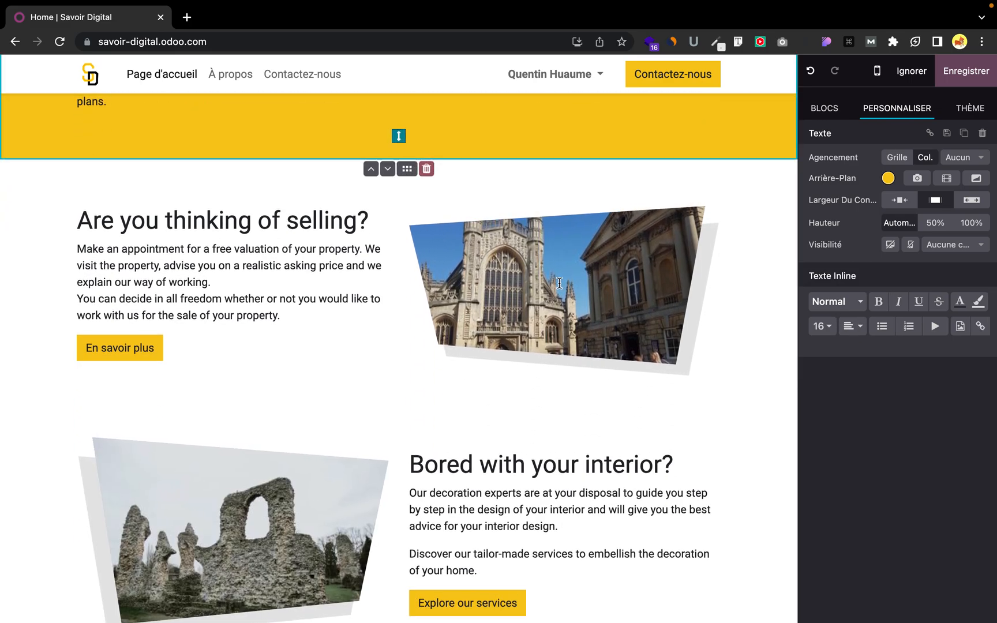
pyautogui.click(557, 282)
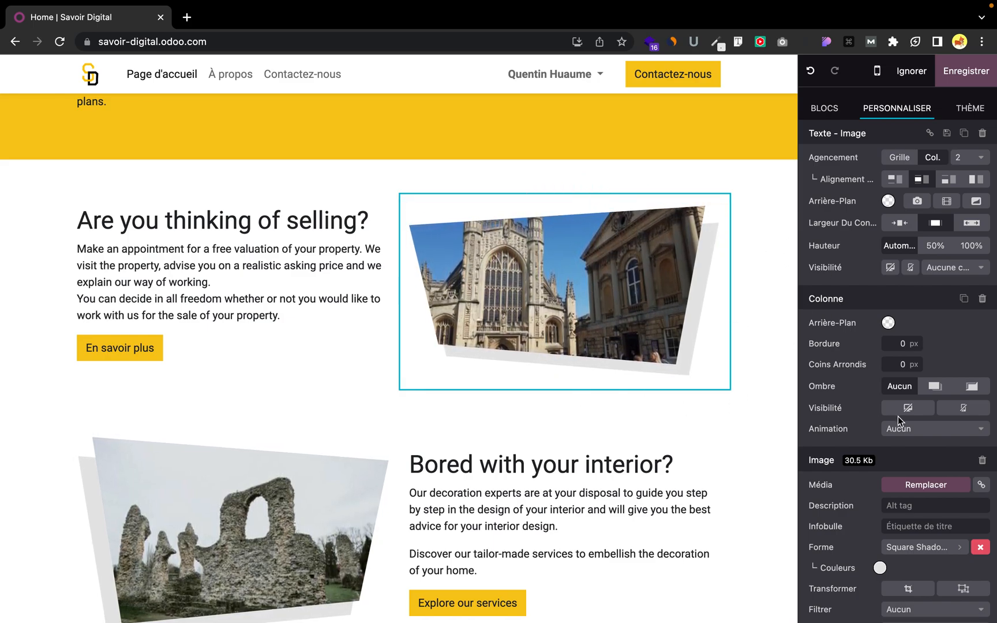
pyautogui.scroll(-5, 857, 368)
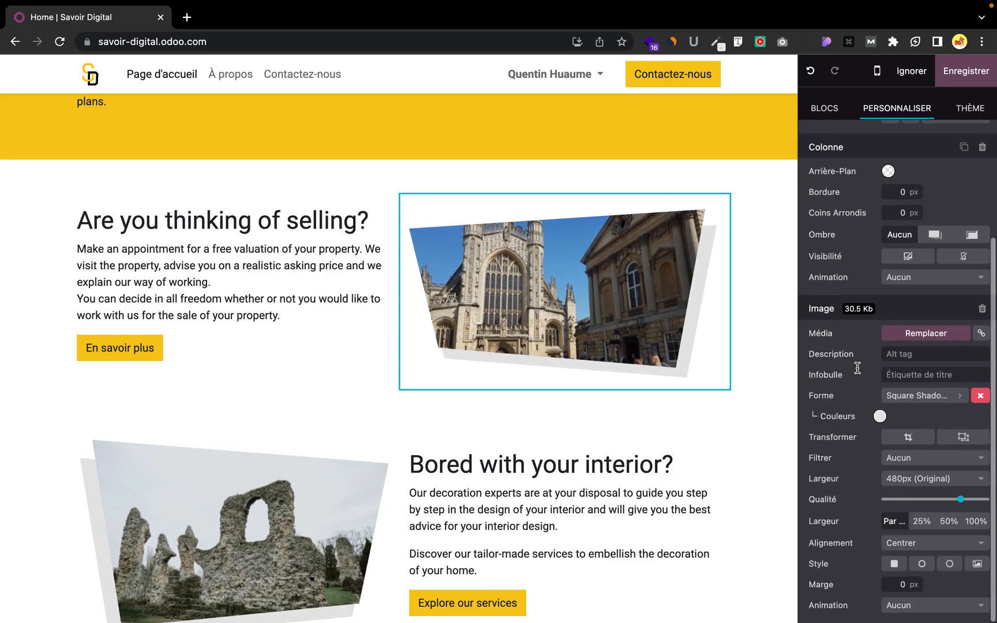
pyautogui.scroll(5, 857, 366)
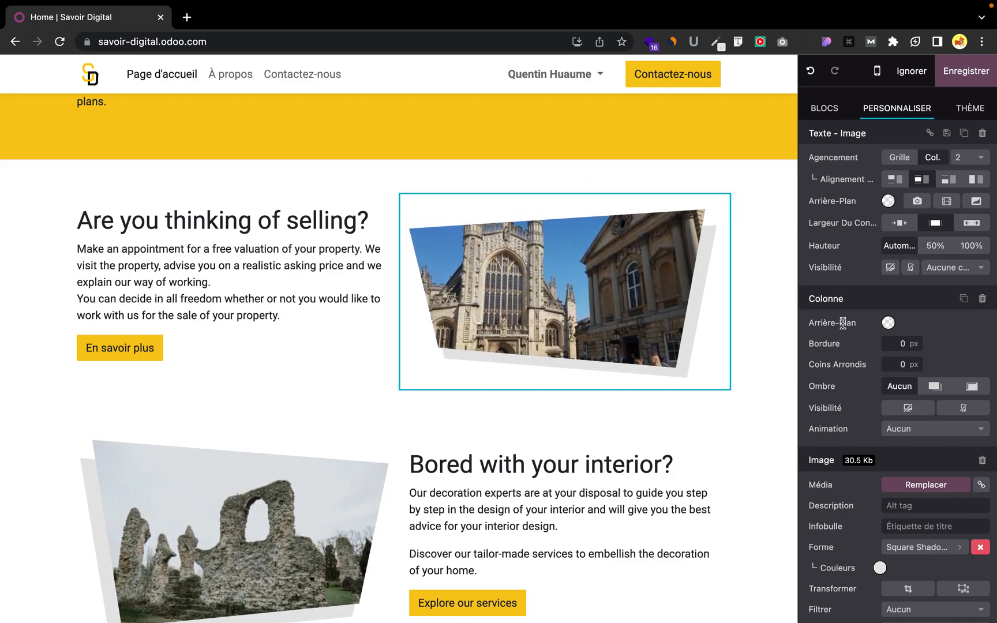
pyautogui.scroll(-3, 848, 418)
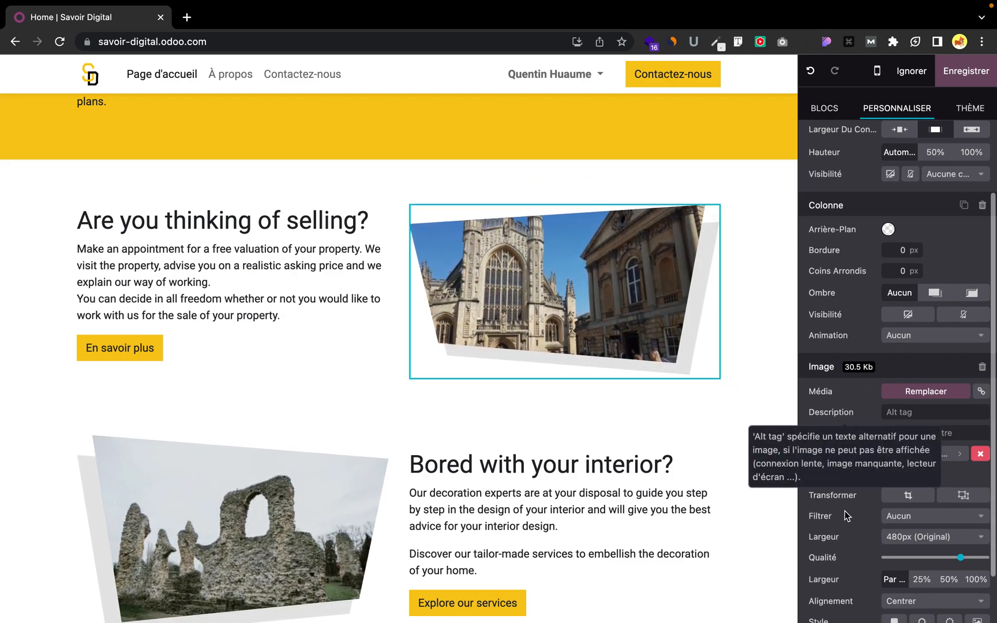
pyautogui.scroll(-2, 872, 459)
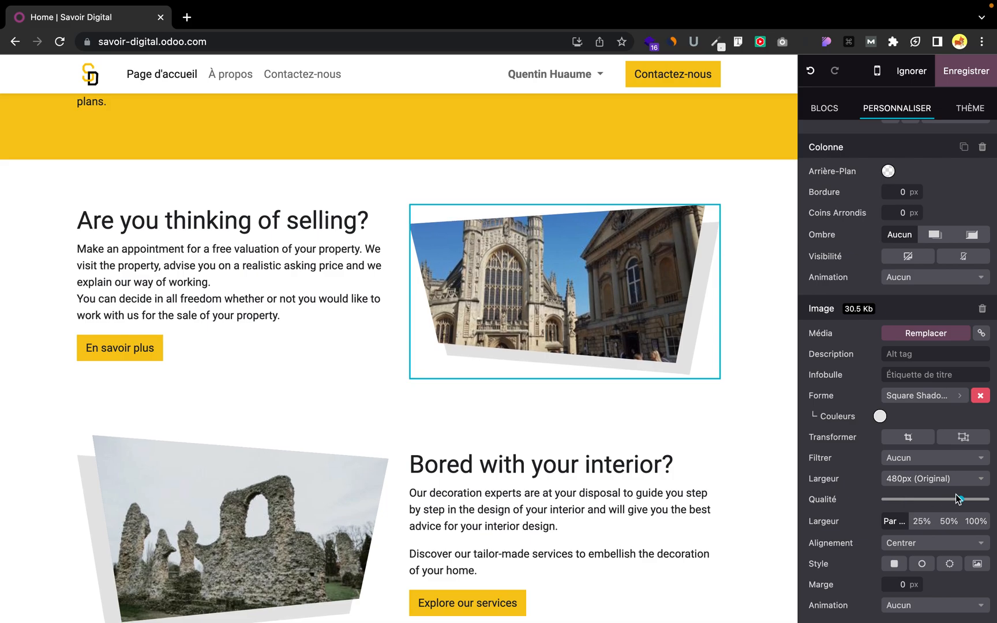
pyautogui.click(925, 522)
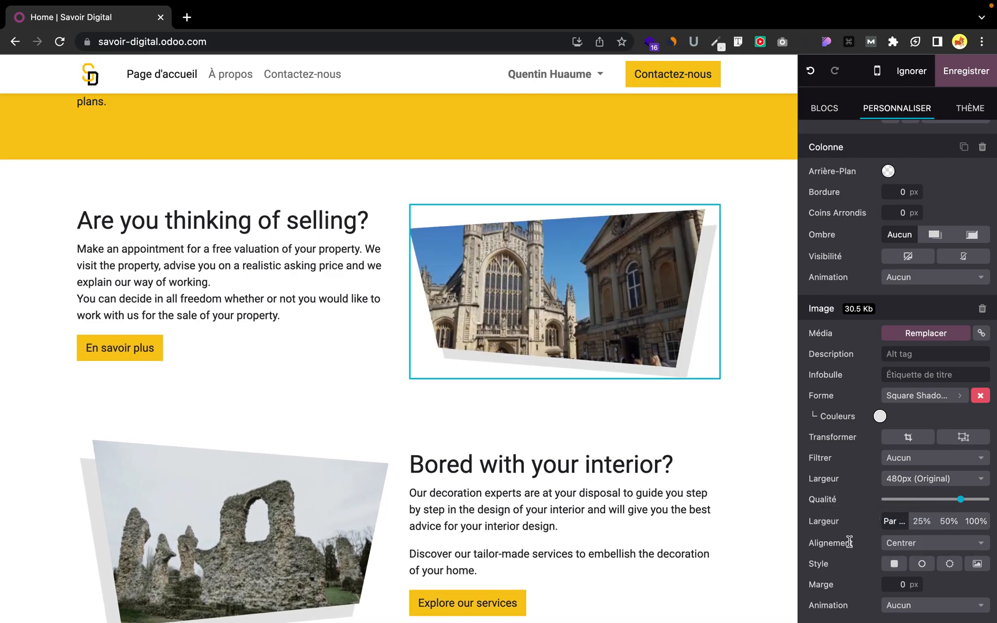
pyautogui.click(893, 544)
pyautogui.click(895, 547)
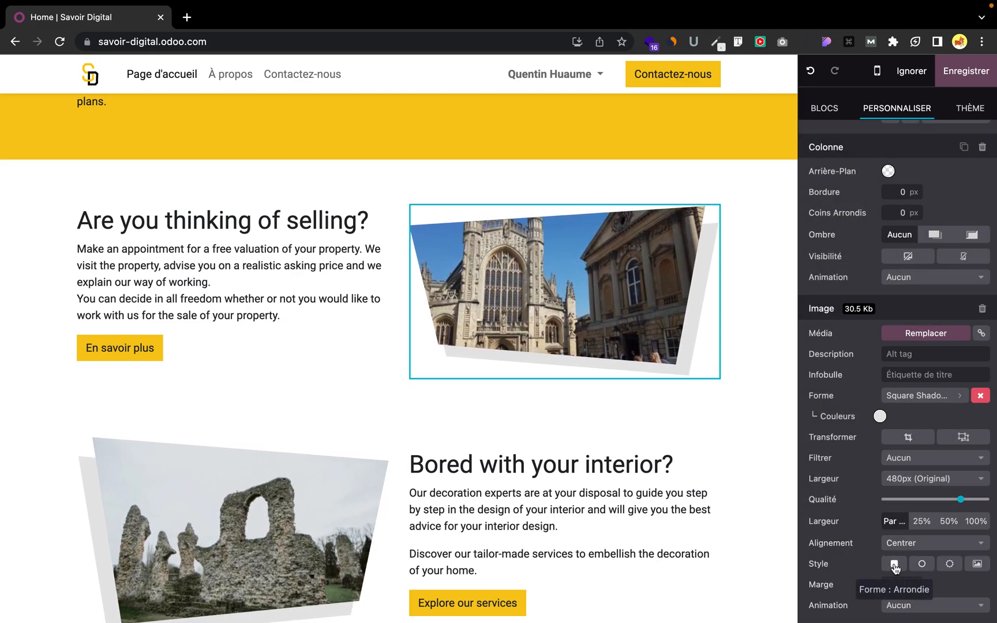
pyautogui.click(895, 566)
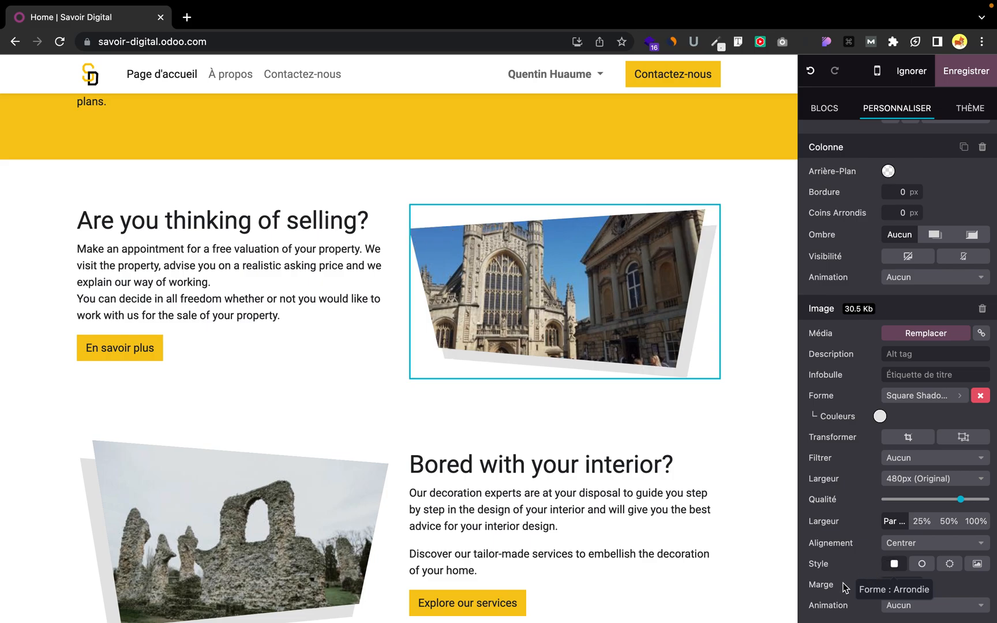
# - Look through the animation choices of the cathedral image and the options of the Texte - Image section containing it
pyautogui.click(898, 606)
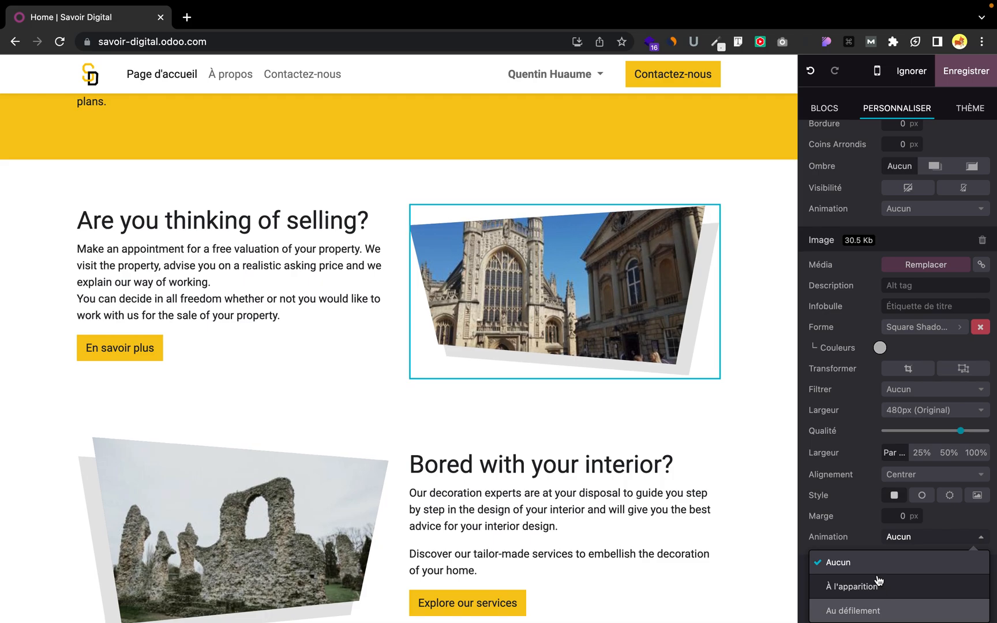
pyautogui.scroll(8, 692, 367)
pyautogui.scroll(-5, 691, 367)
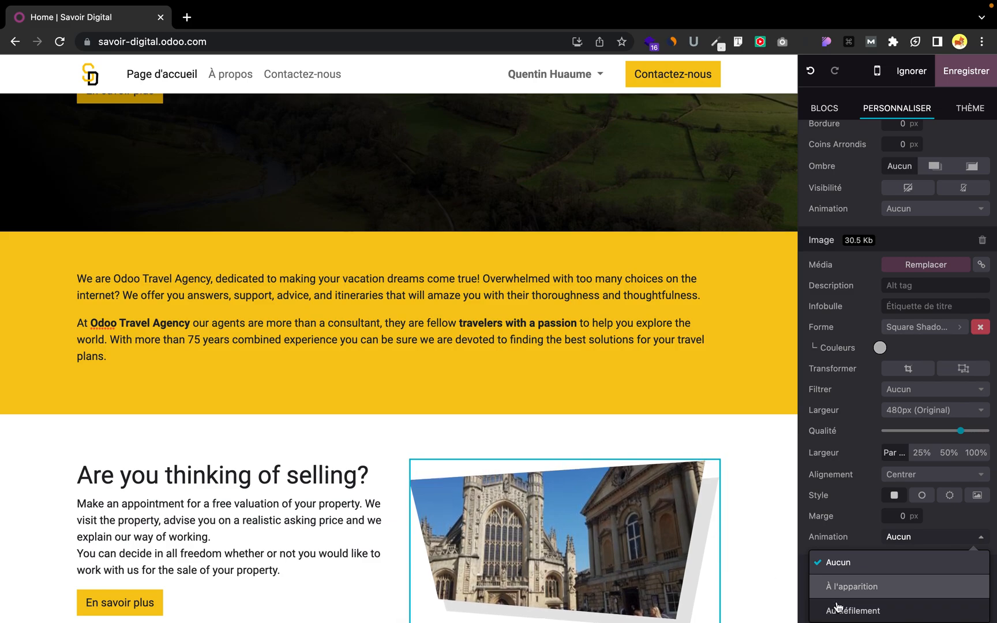
pyautogui.scroll(-8, 649, 474)
pyautogui.scroll(7, 650, 465)
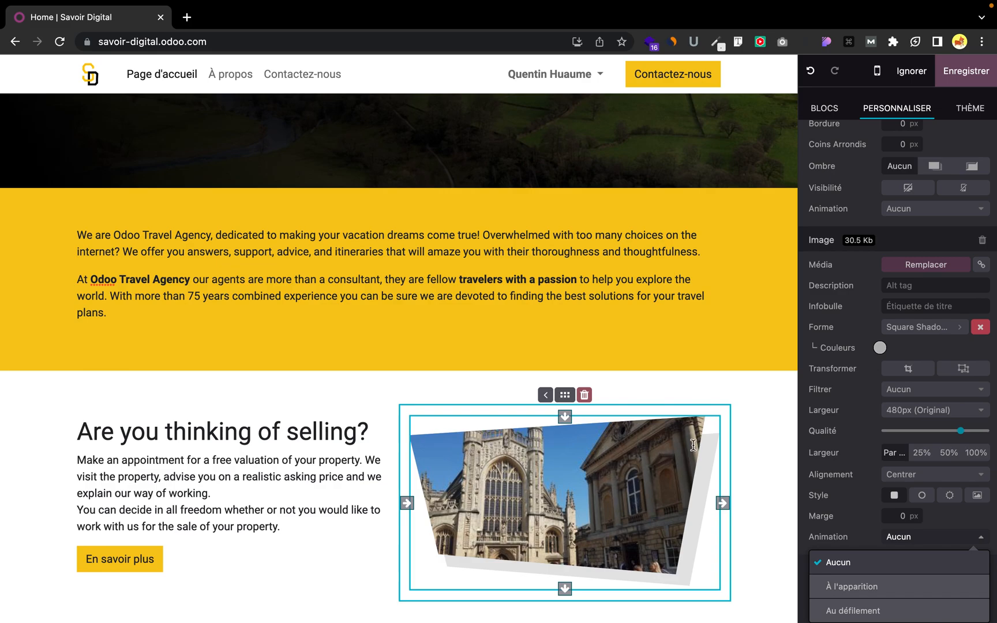
pyautogui.scroll(-3, 395, 512)
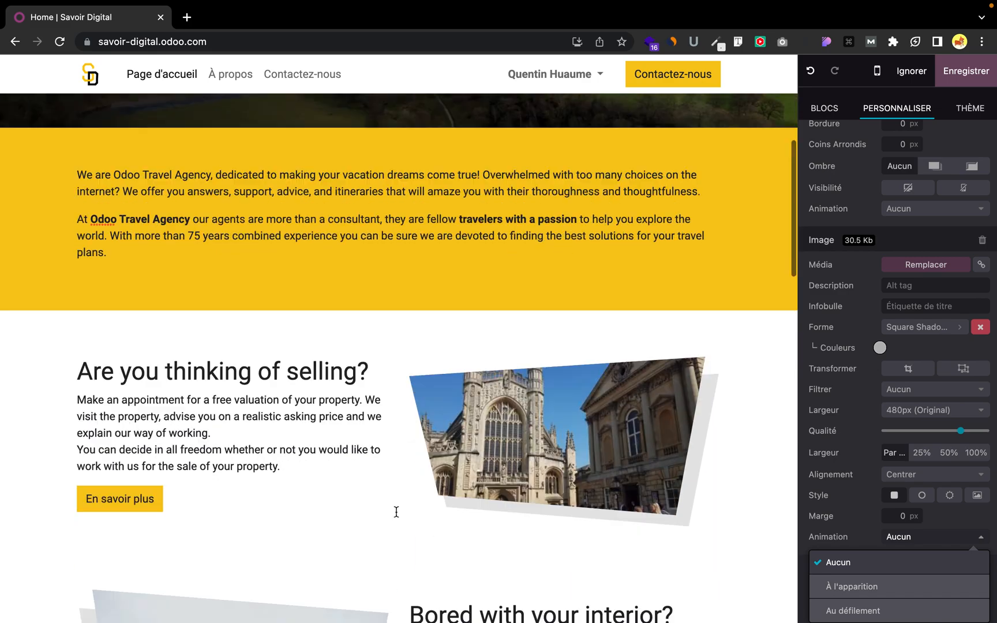
pyautogui.scroll(2, 396, 511)
pyautogui.scroll(1, 395, 511)
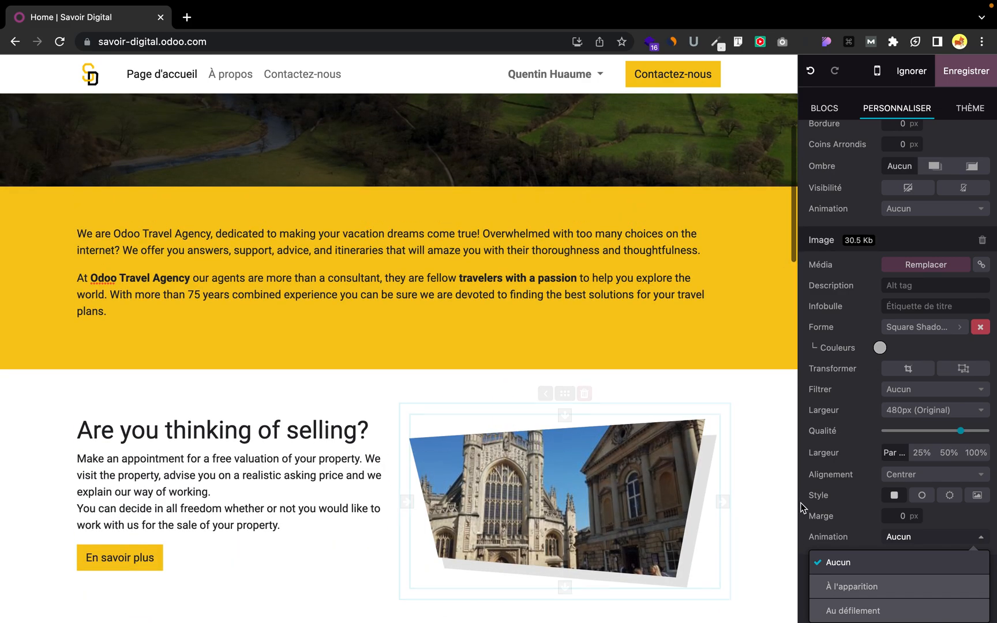
pyautogui.click(909, 537)
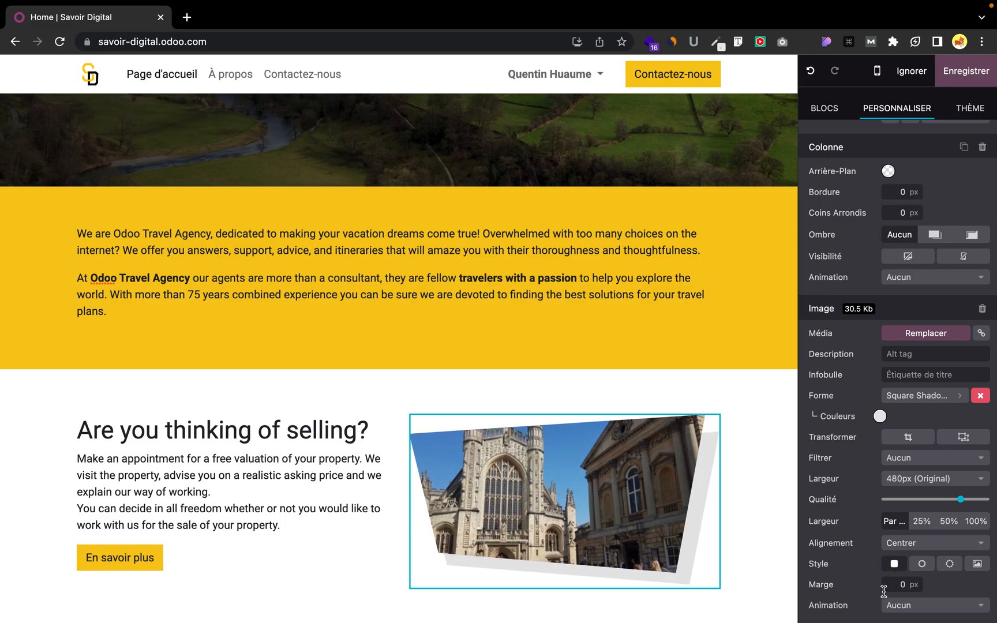
pyautogui.scroll(3, 903, 345)
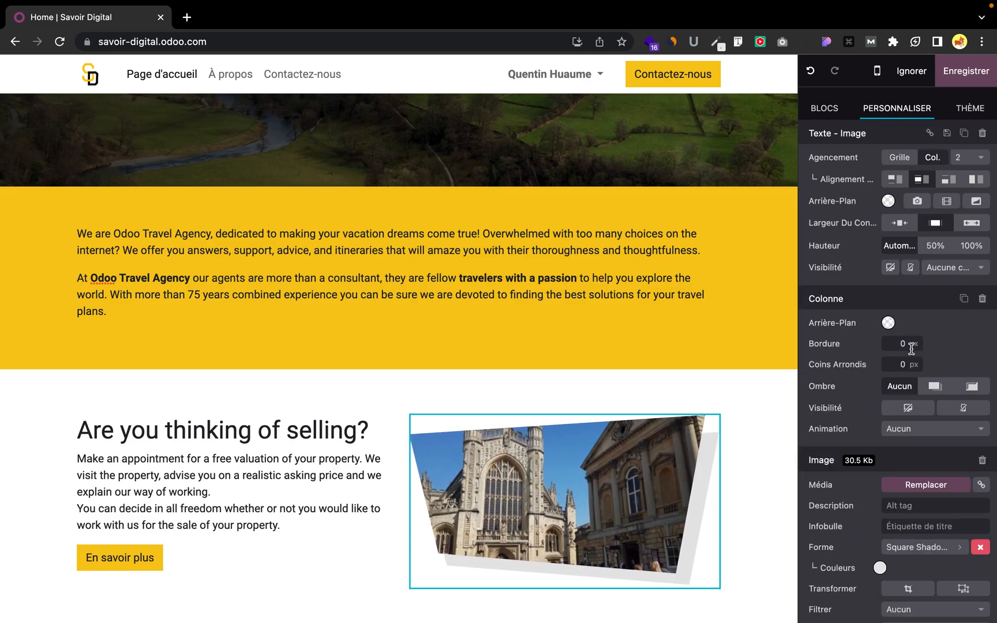
pyautogui.click(760, 398)
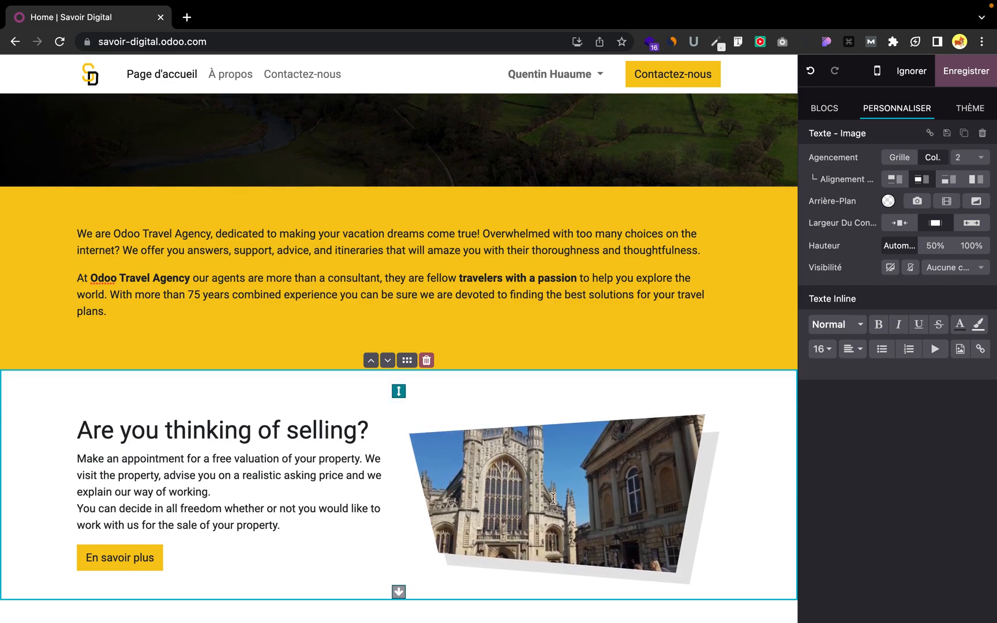
pyautogui.click(571, 495)
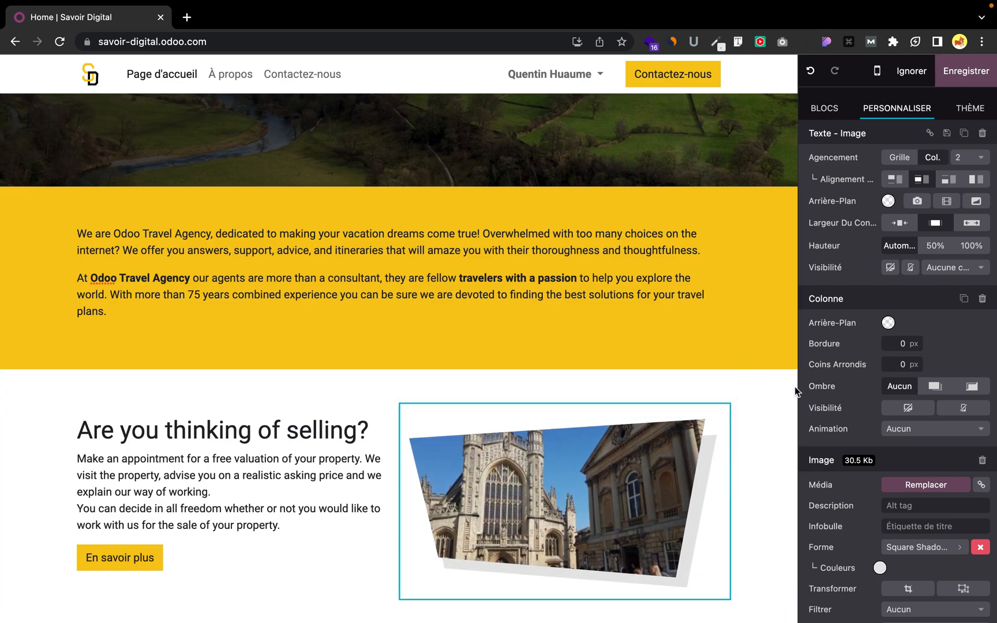
# - Look over the remaining sections of the home page and the building blocks available in the Structure category
pyautogui.scroll(-15, 695, 445)
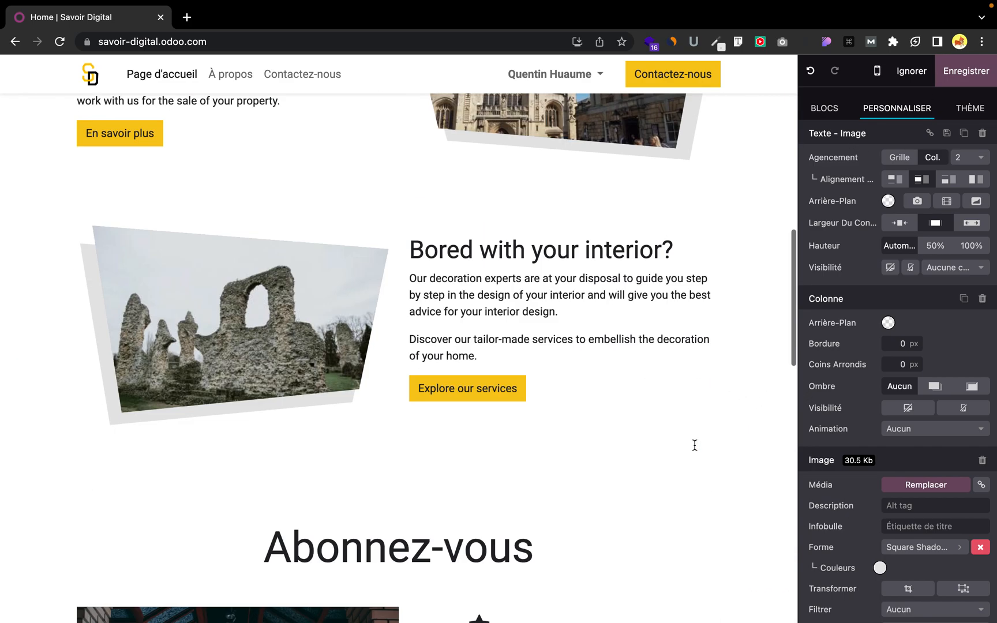
pyautogui.scroll(-6, 694, 445)
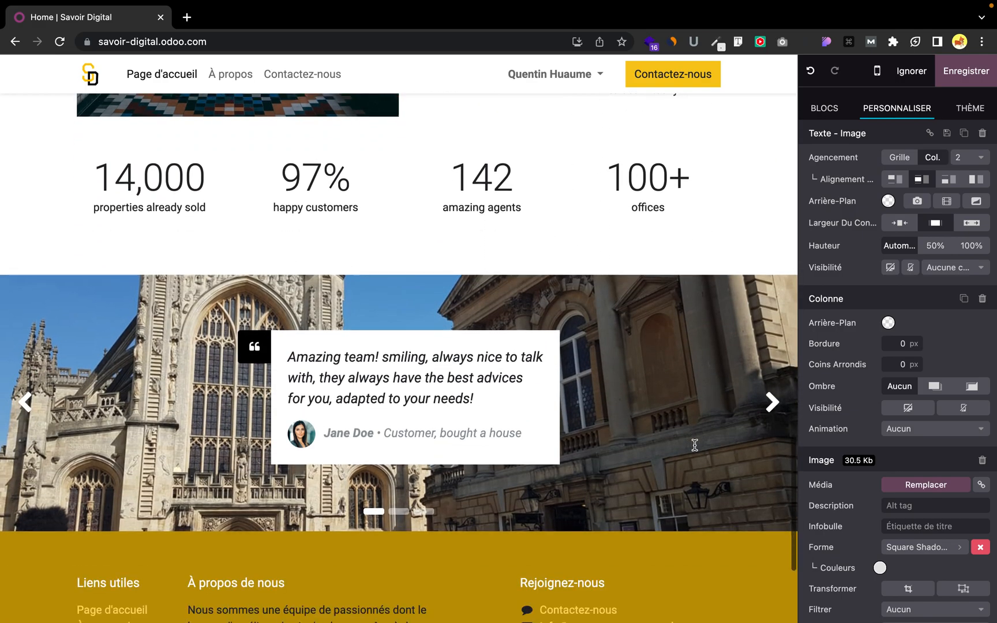
pyautogui.scroll(6, 694, 445)
pyautogui.scroll(20, 694, 444)
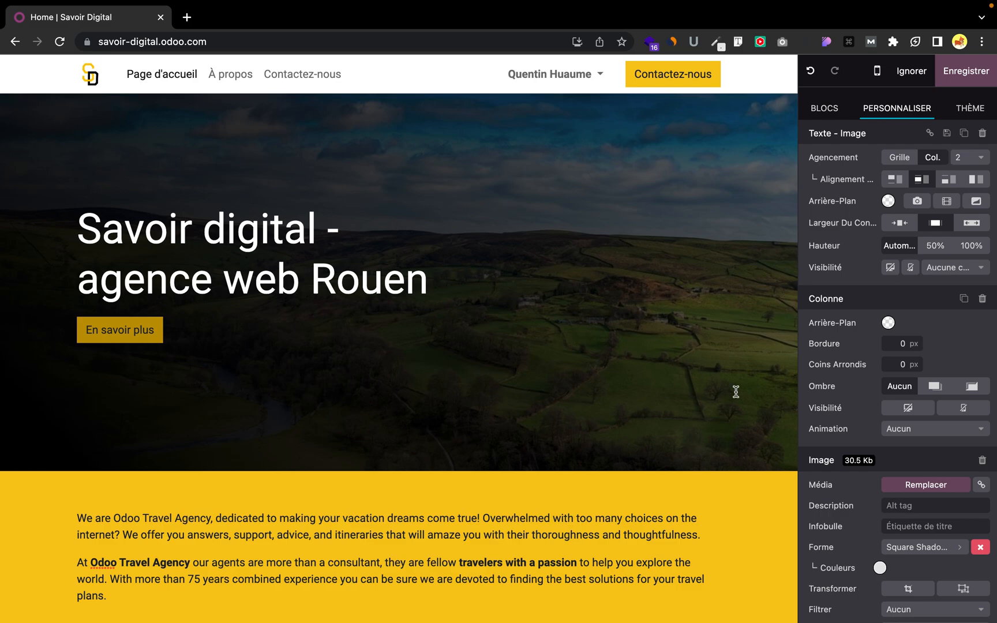
pyautogui.click(812, 113)
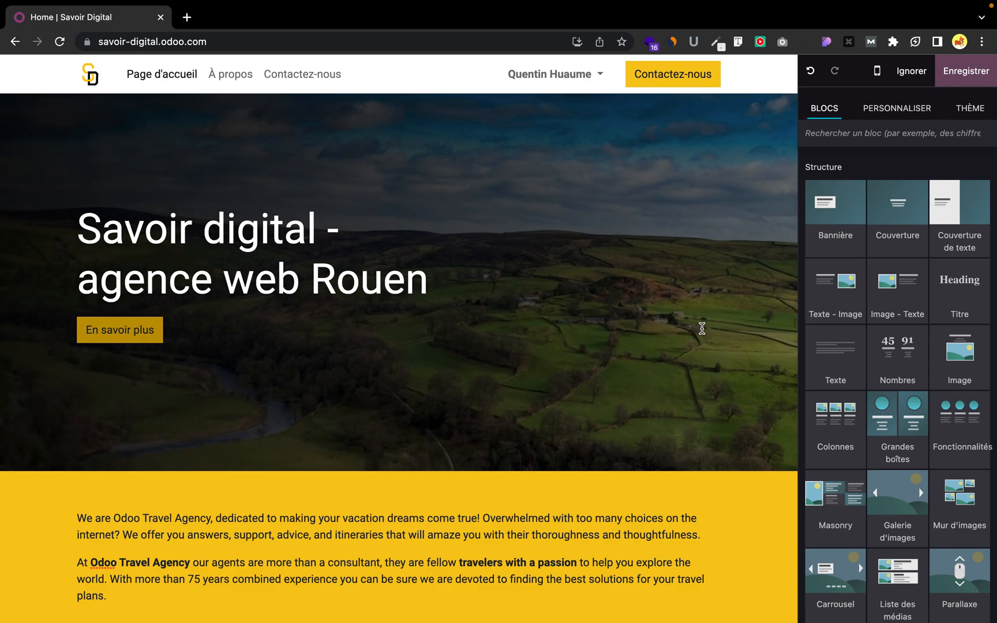
# - Delete the banner, the yellow text section and both Texte - Image sections from the home page
pyautogui.click(598, 217)
pyautogui.click(417, 86)
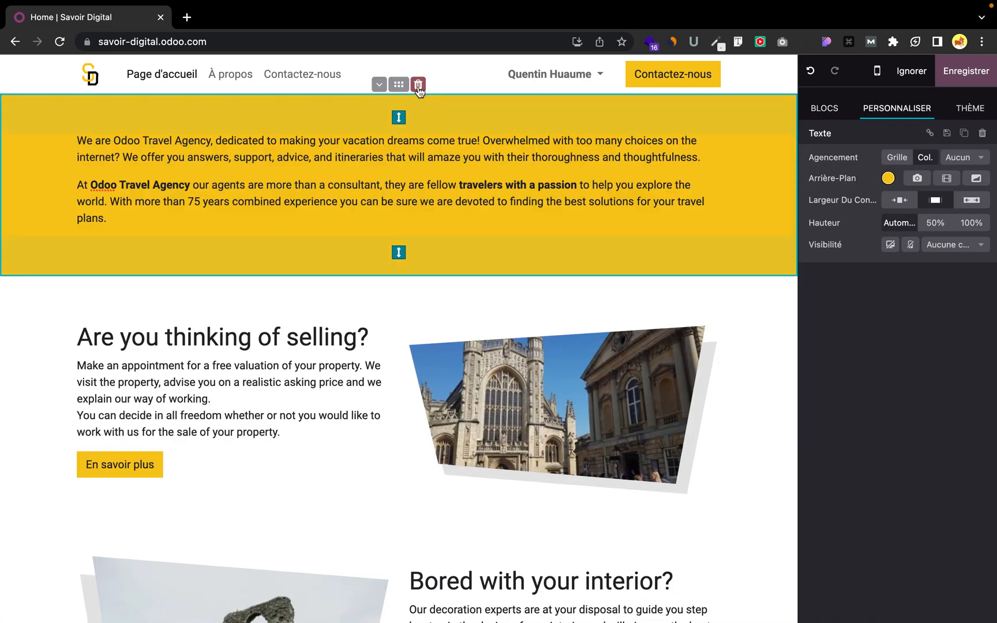
pyautogui.click(417, 85)
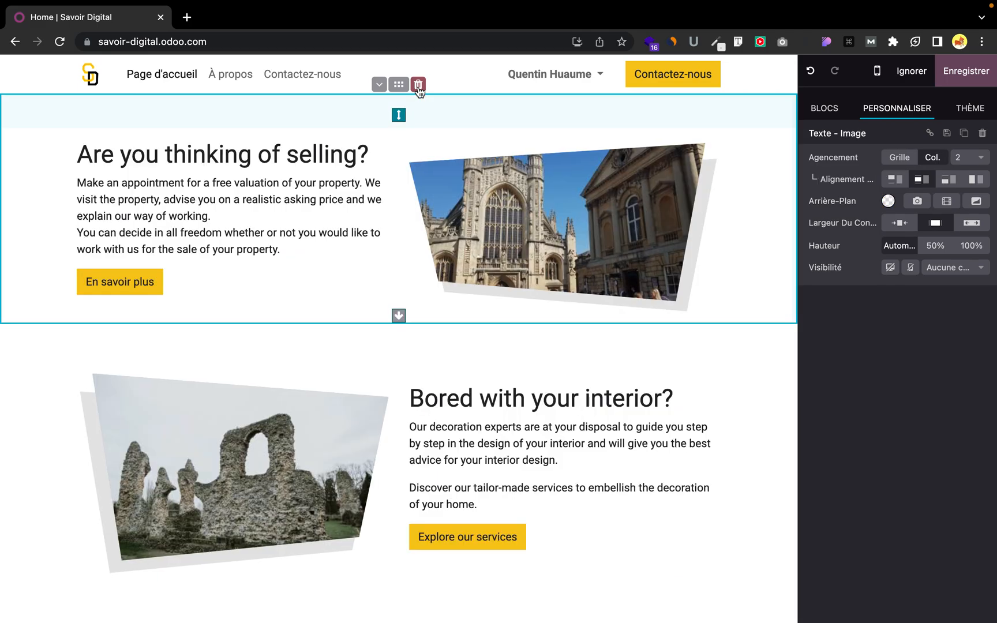
pyautogui.click(418, 86)
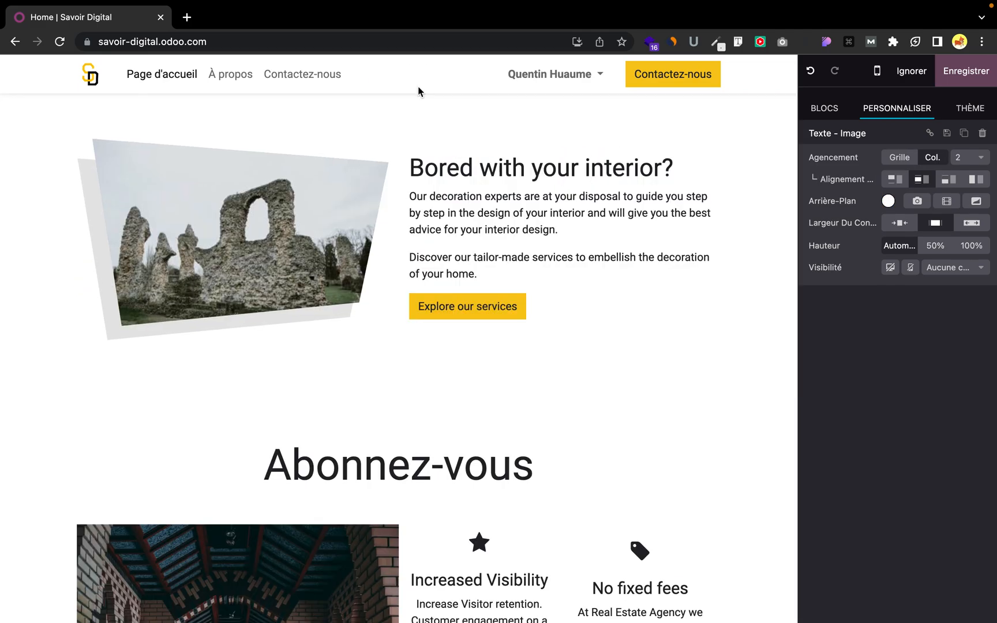
pyautogui.click(418, 86)
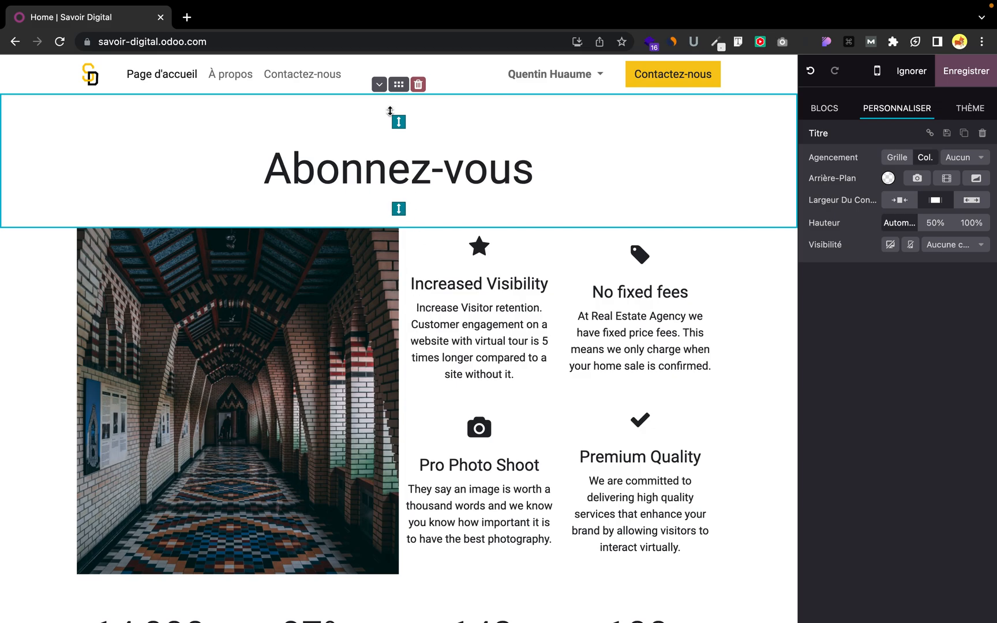
# - Delete the "Abonnez-vous" title, the Masonry, Nombres and testimonial carousel sections, and the footer's text block
pyautogui.click(418, 85)
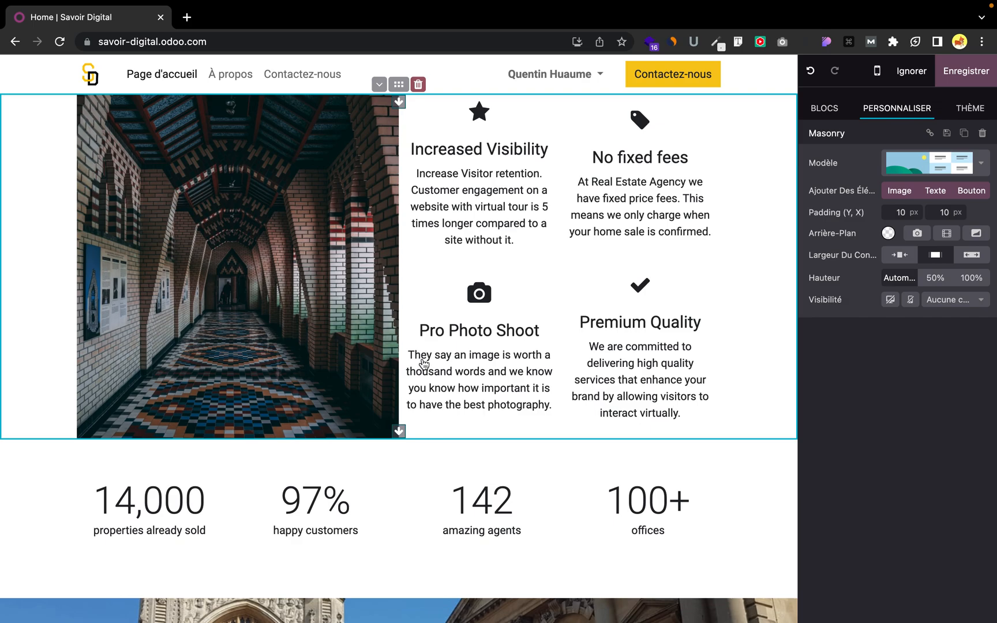
pyautogui.click(418, 84)
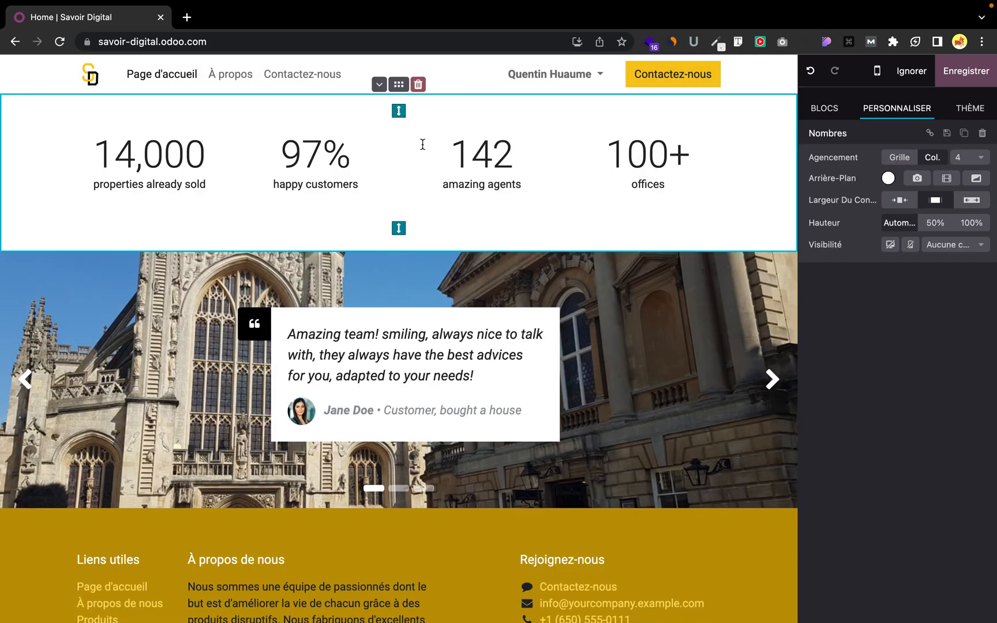
pyautogui.click(418, 85)
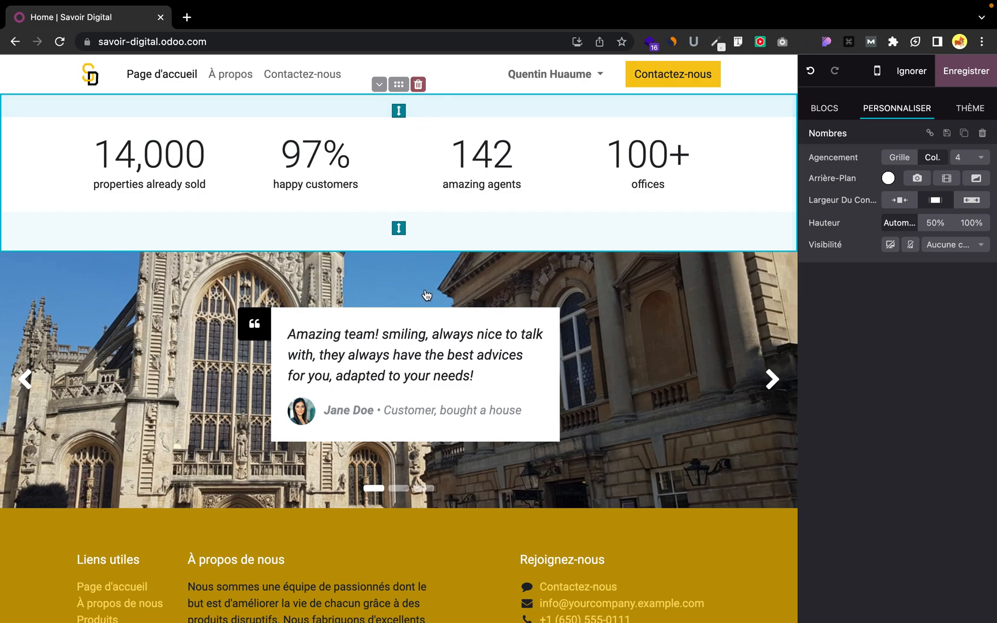
pyautogui.click(408, 84)
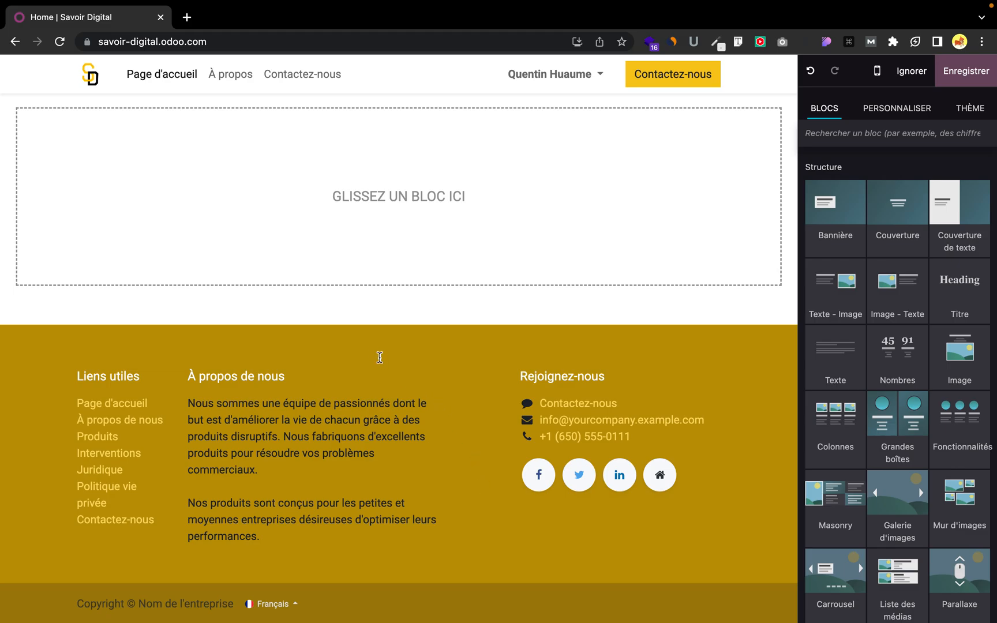
pyautogui.click(366, 343)
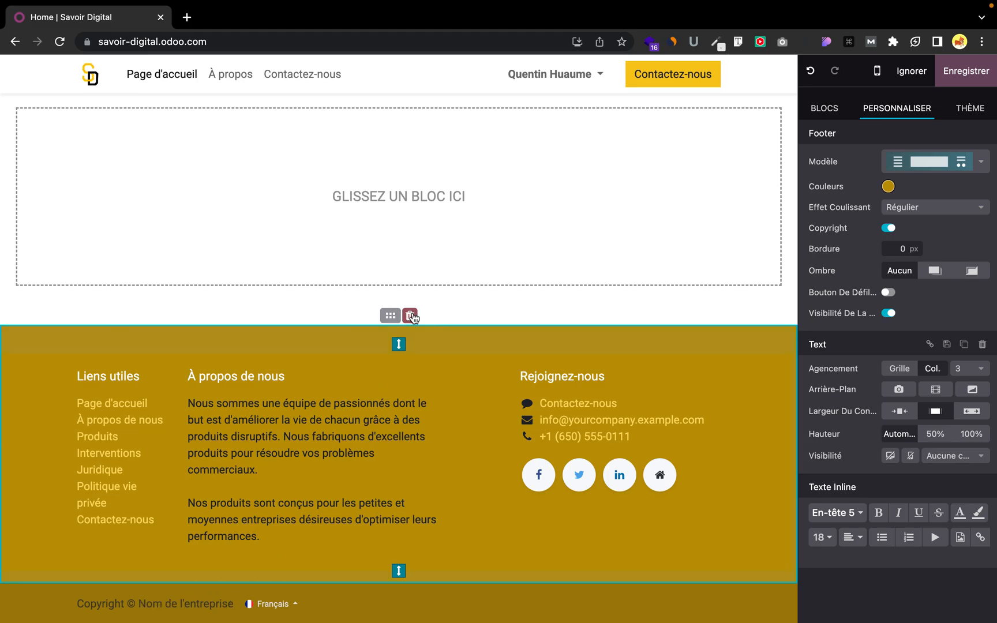
pyautogui.click(411, 316)
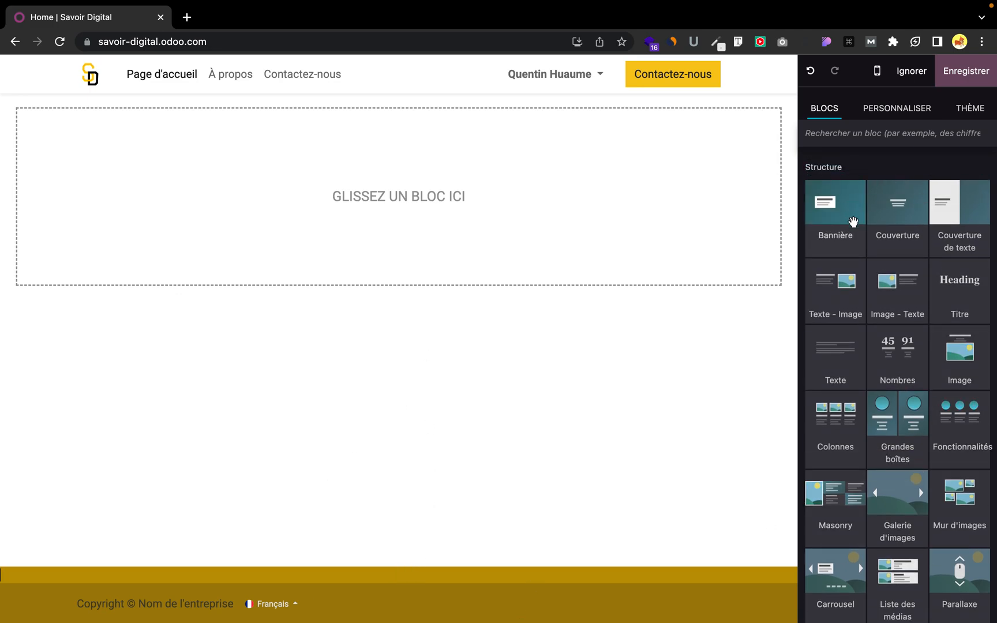
# - Try out a Bannière block in the empty page area and delete it again
pyautogui.moveTo(856, 220); pyautogui.dragTo(579, 218)
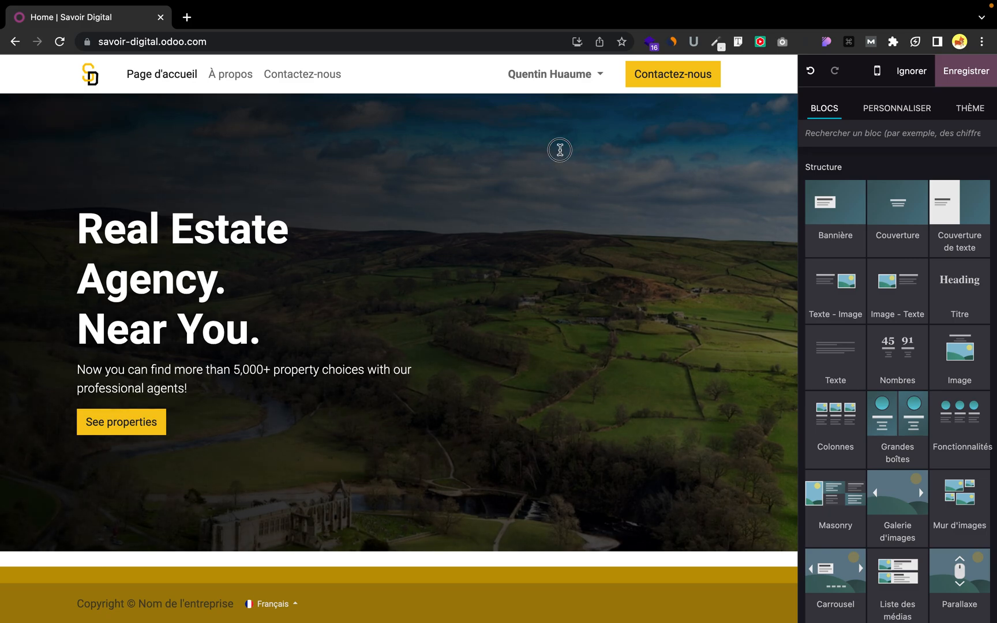
pyautogui.click(560, 150)
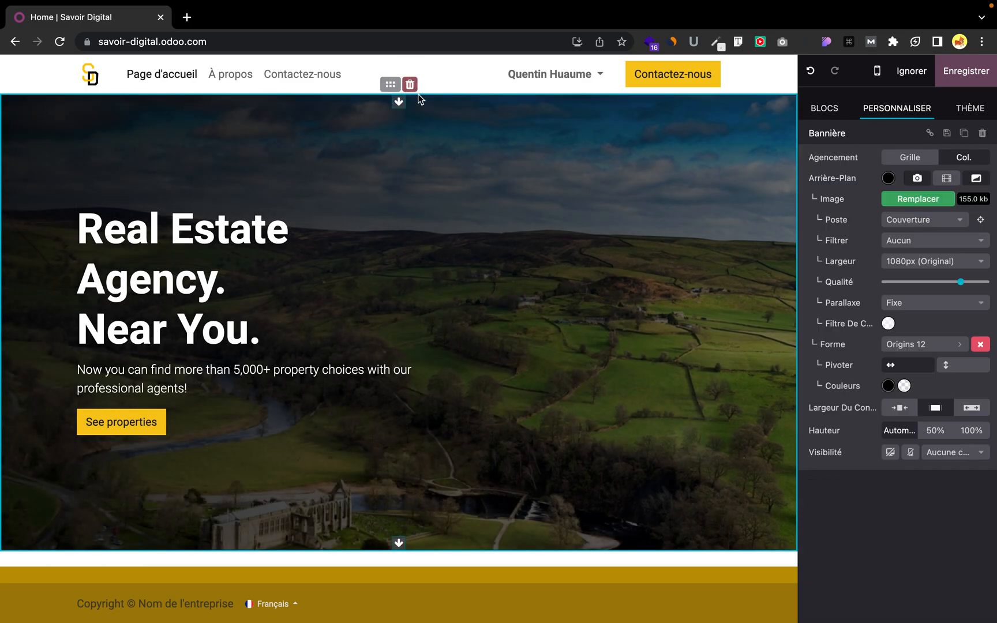
pyautogui.click(411, 86)
# - Place a Couverture block in the empty page area and a Nombres block directly beneath it
pyautogui.moveTo(877, 207); pyautogui.dragTo(683, 248)
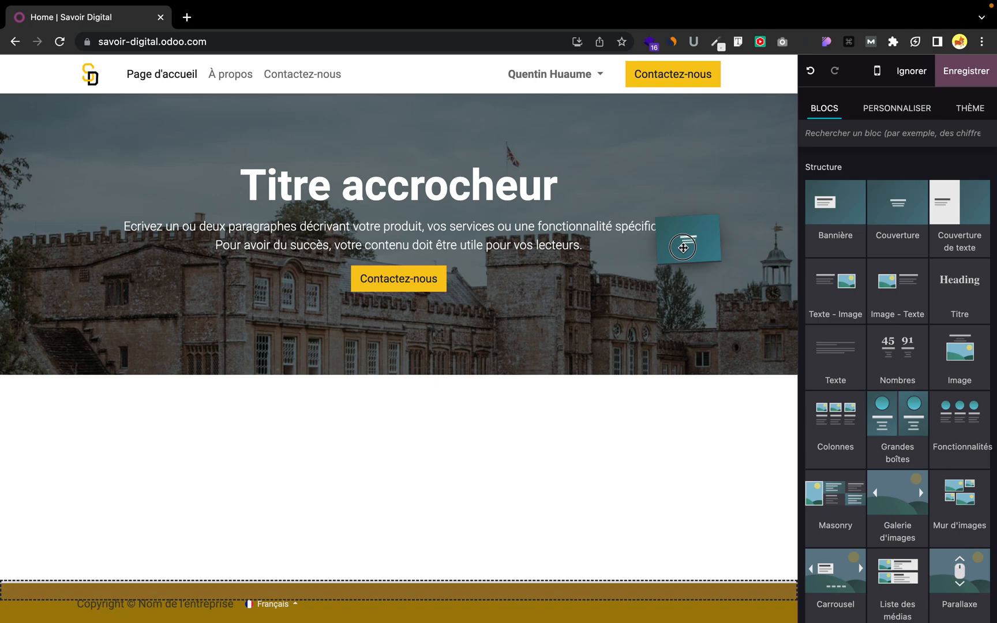
pyautogui.moveTo(683, 247); pyautogui.dragTo(683, 247)
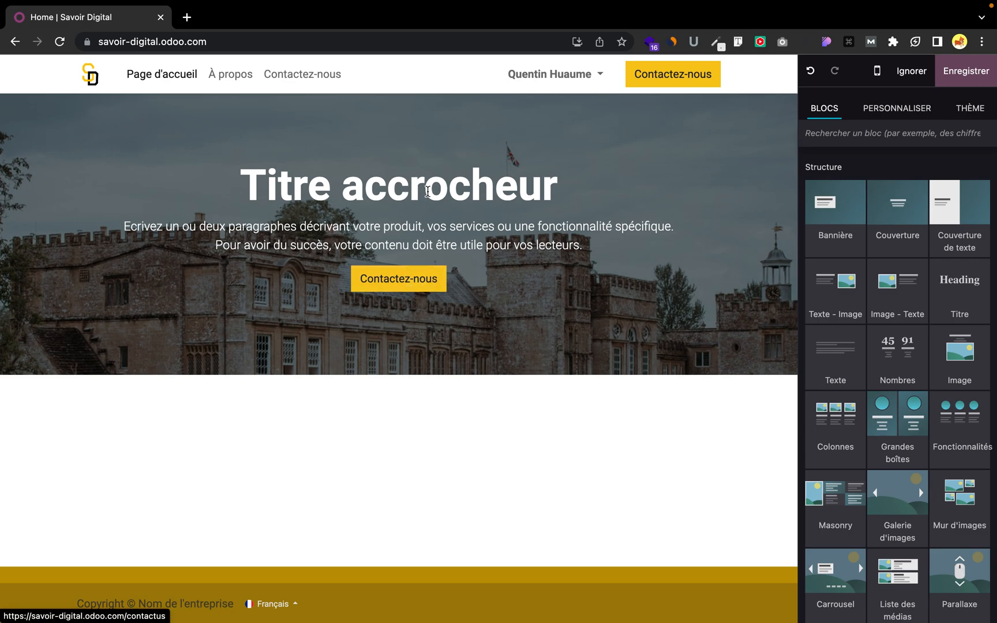
pyautogui.moveTo(860, 200); pyautogui.dragTo(608, 304)
pyautogui.moveTo(551, 337); pyautogui.dragTo(841, 204)
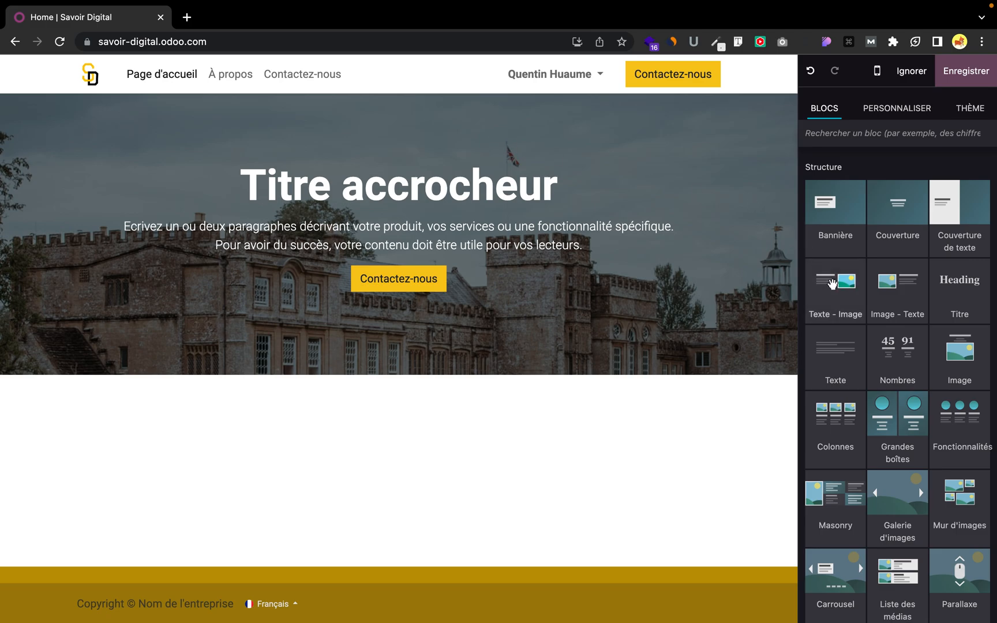
pyautogui.moveTo(904, 359); pyautogui.dragTo(541, 393)
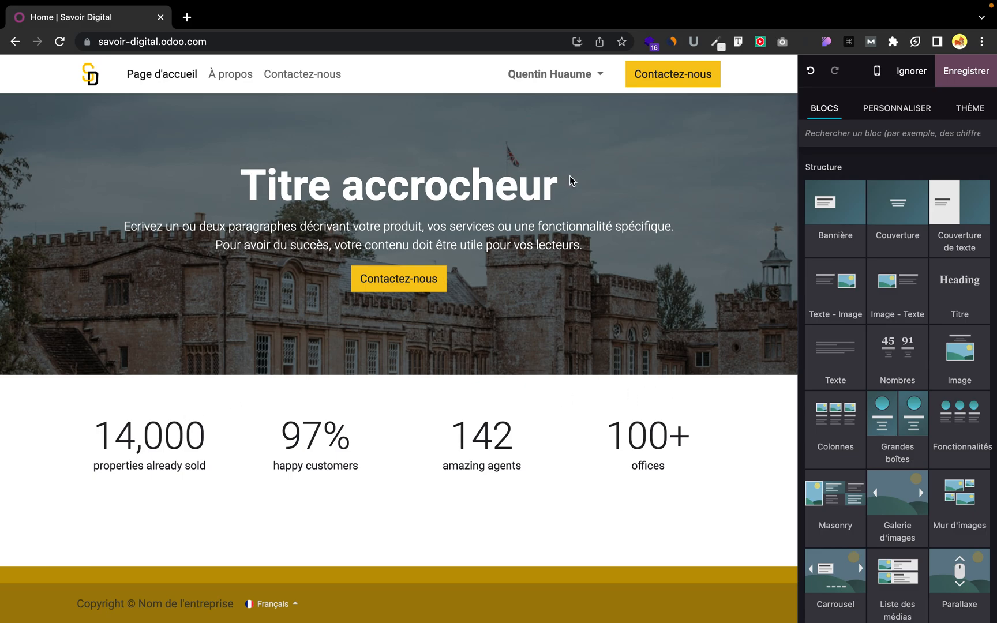
# - Examine the editable description text in the cover and each of the four figures in the Nombres block
pyautogui.tripleClick(299, 224)
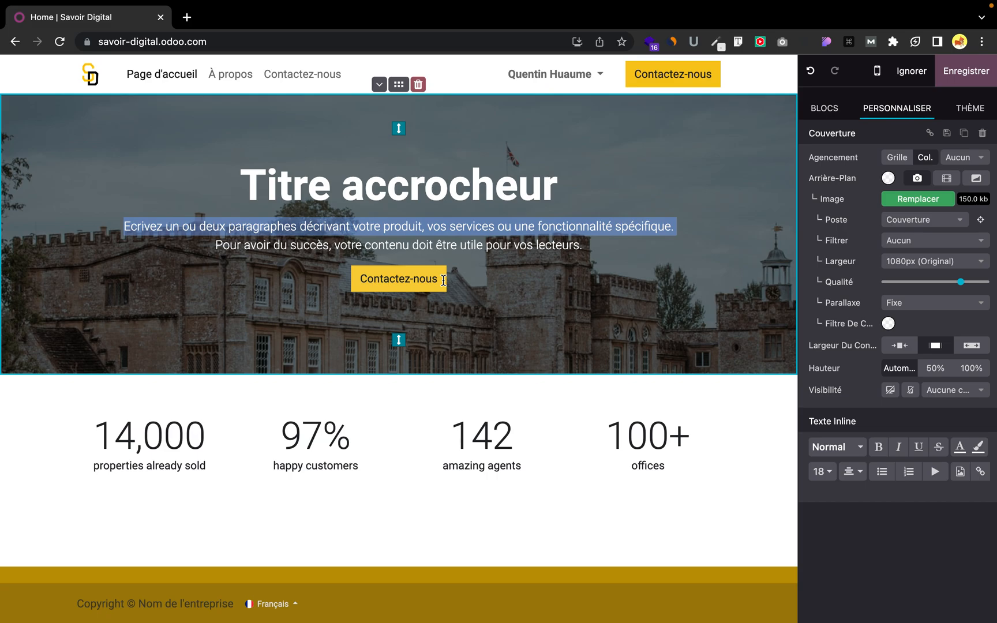
pyautogui.doubleClick(174, 437)
pyautogui.doubleClick(316, 437)
pyautogui.click(502, 433)
pyautogui.doubleClick(503, 433)
pyautogui.doubleClick(667, 433)
pyautogui.click(763, 407)
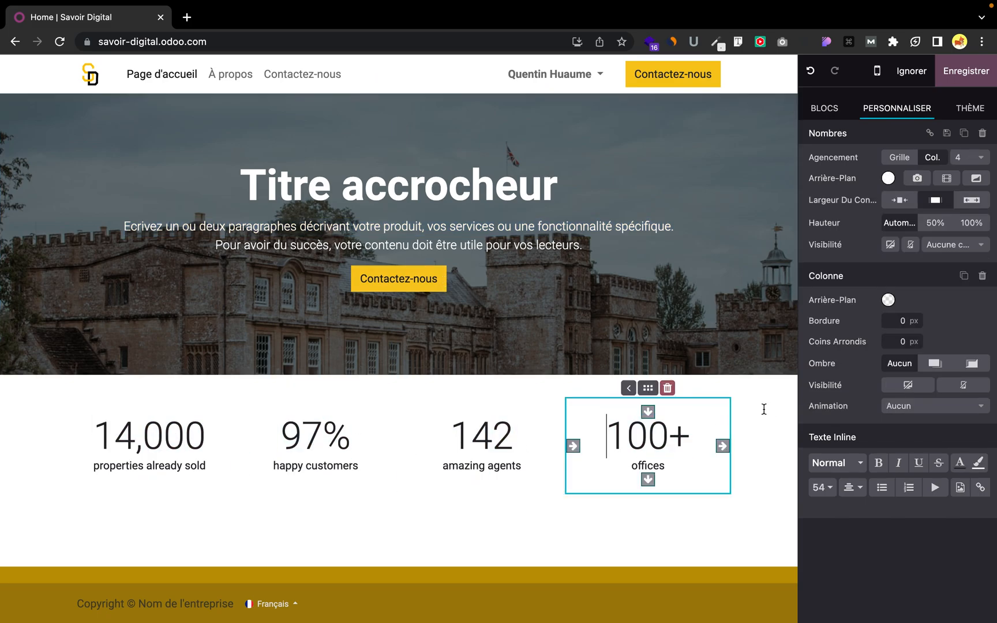
# - Insert a Titre block between the cover and the Nombres block and select its heading text
pyautogui.click(838, 109)
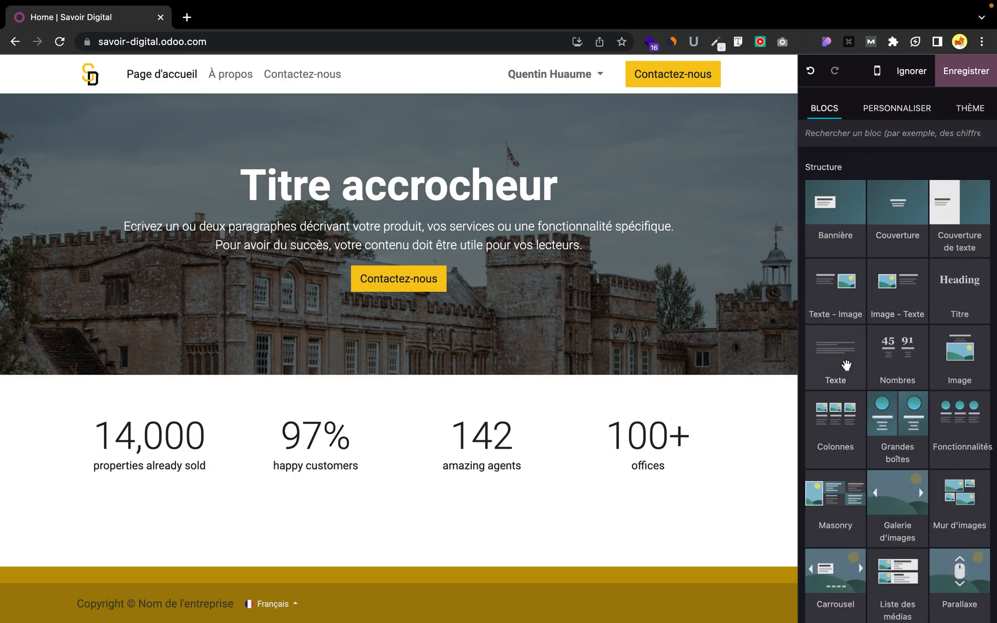
pyautogui.moveTo(956, 305); pyautogui.dragTo(457, 398)
pyautogui.tripleClick(472, 357)
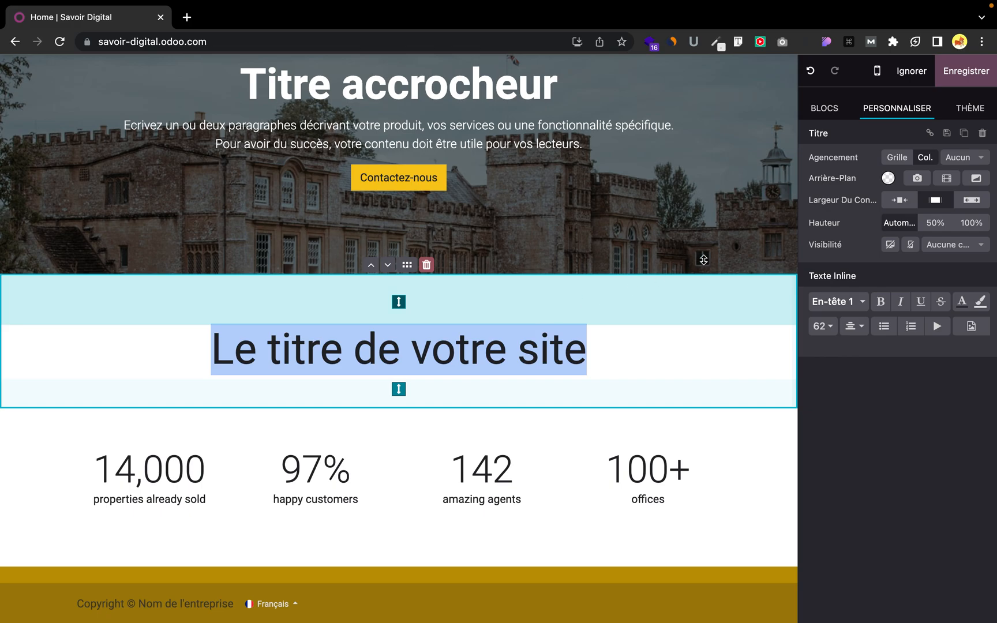
# - Delete the Titre, Nombres and Couverture blocks to empty the home page again
pyautogui.click(825, 109)
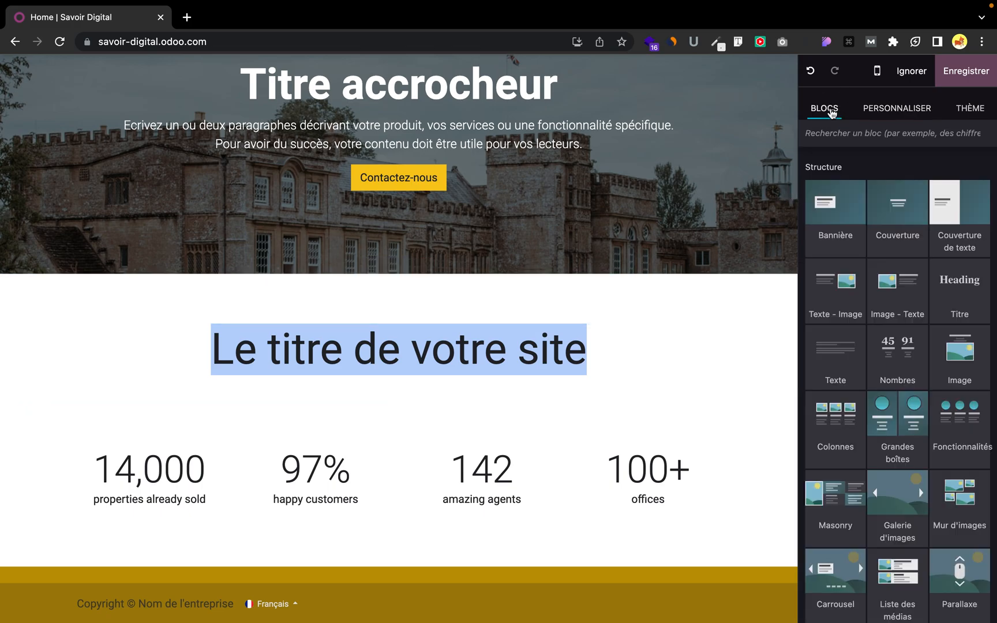
pyautogui.click(550, 296)
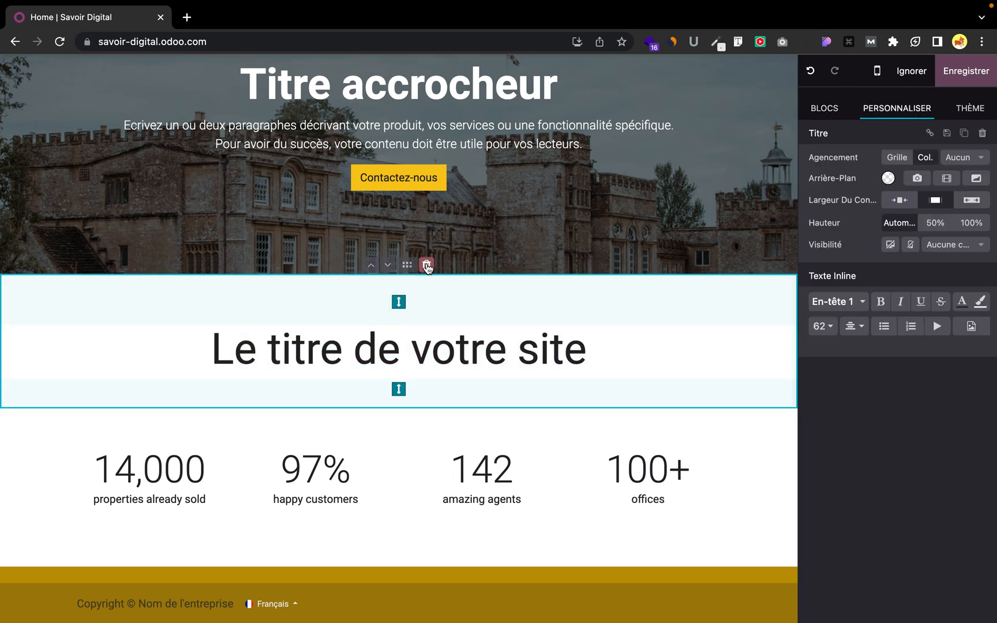
pyautogui.click(428, 265)
pyautogui.click(432, 392)
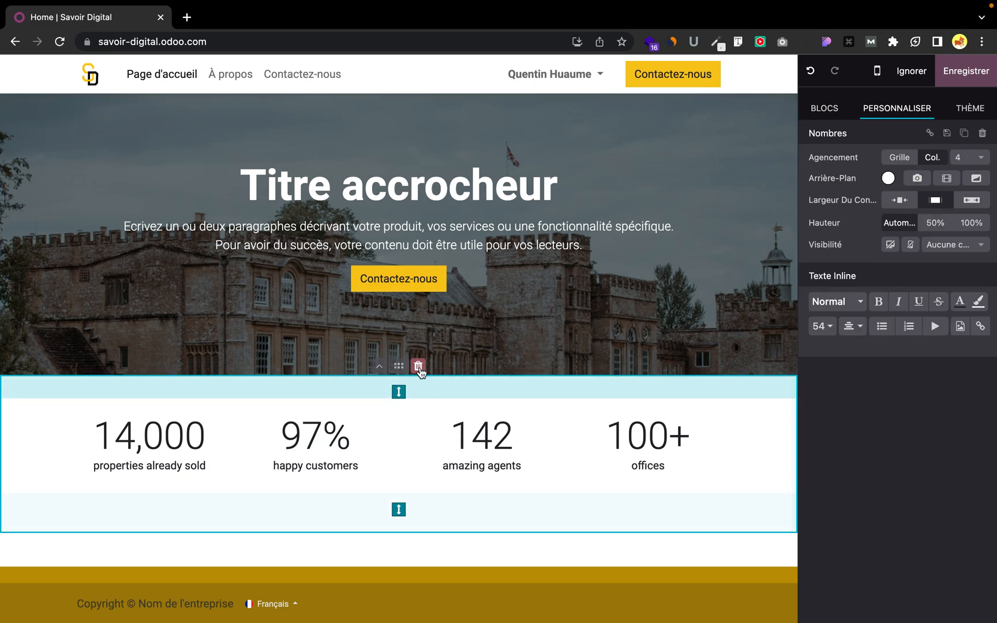
pyautogui.click(419, 367)
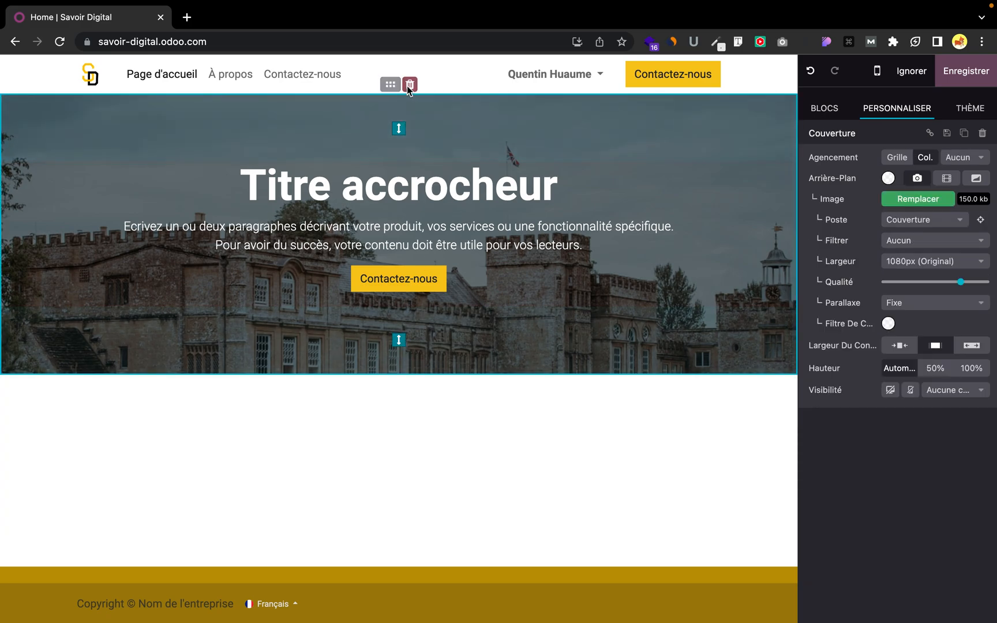
pyautogui.click(410, 85)
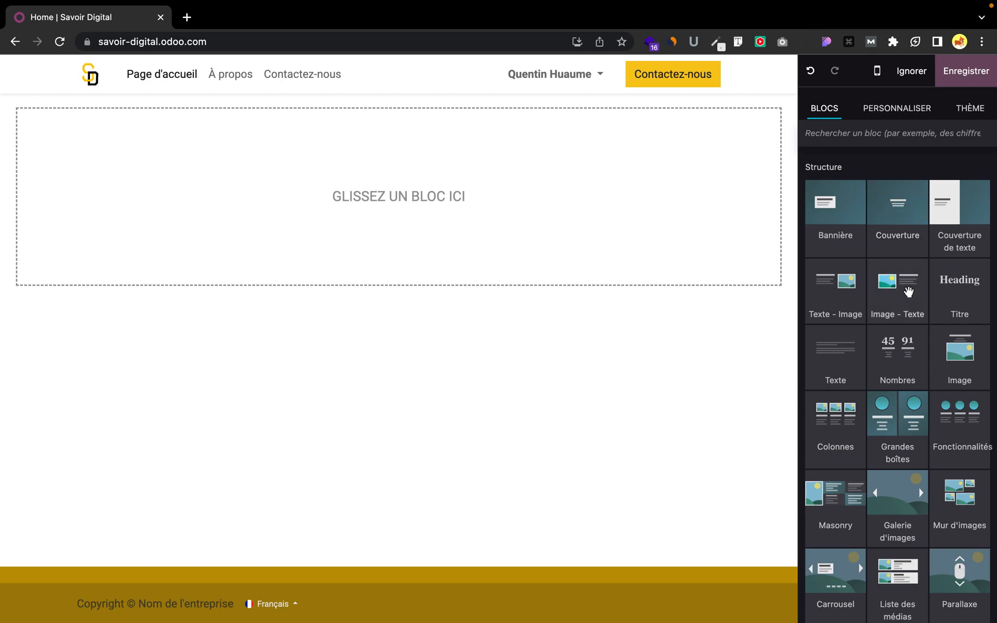
# - Try out a Couverture de texte block in the empty page, then delete its image column and its text column
pyautogui.moveTo(959, 211); pyautogui.dragTo(556, 268)
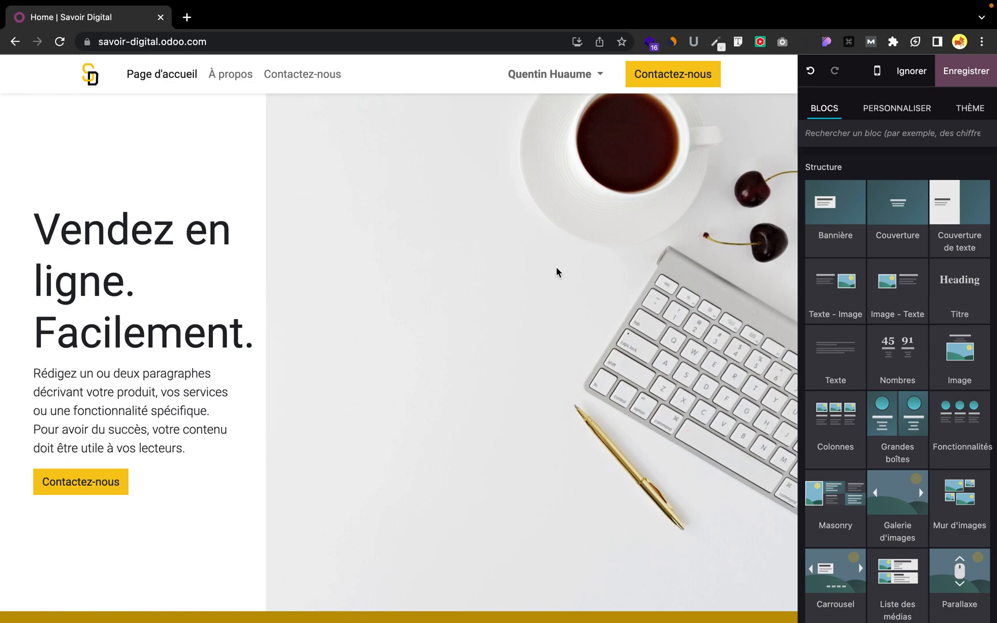
pyautogui.click(556, 272)
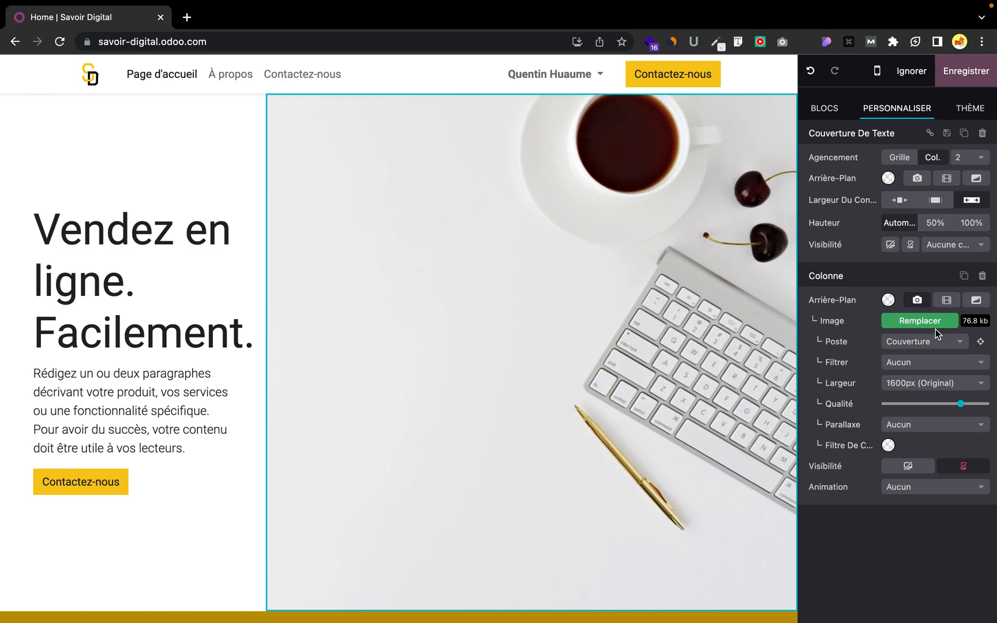
pyautogui.tripleClick(64, 254)
pyautogui.click(402, 198)
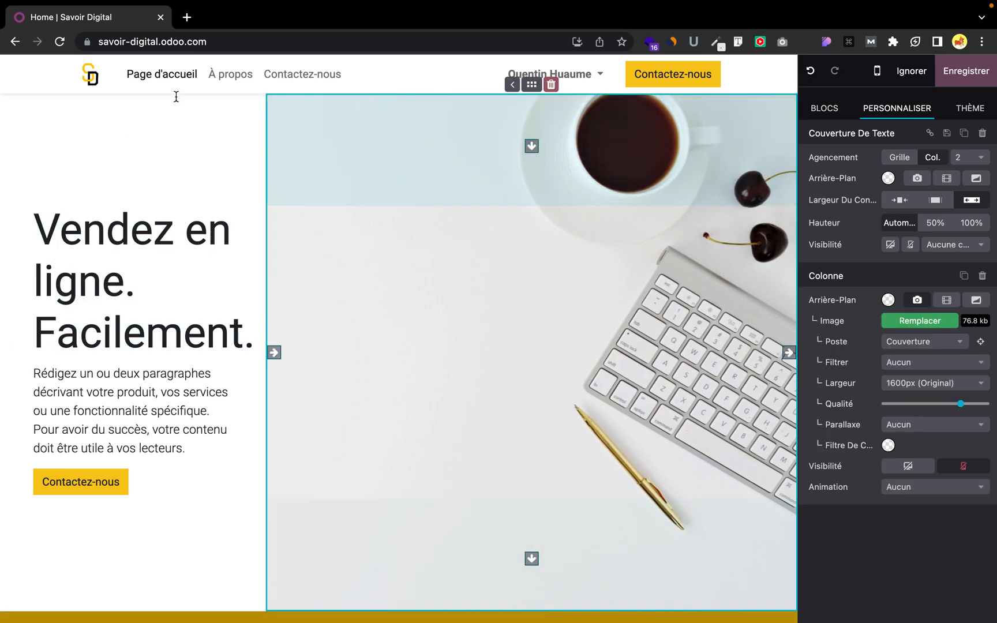
pyautogui.click(551, 86)
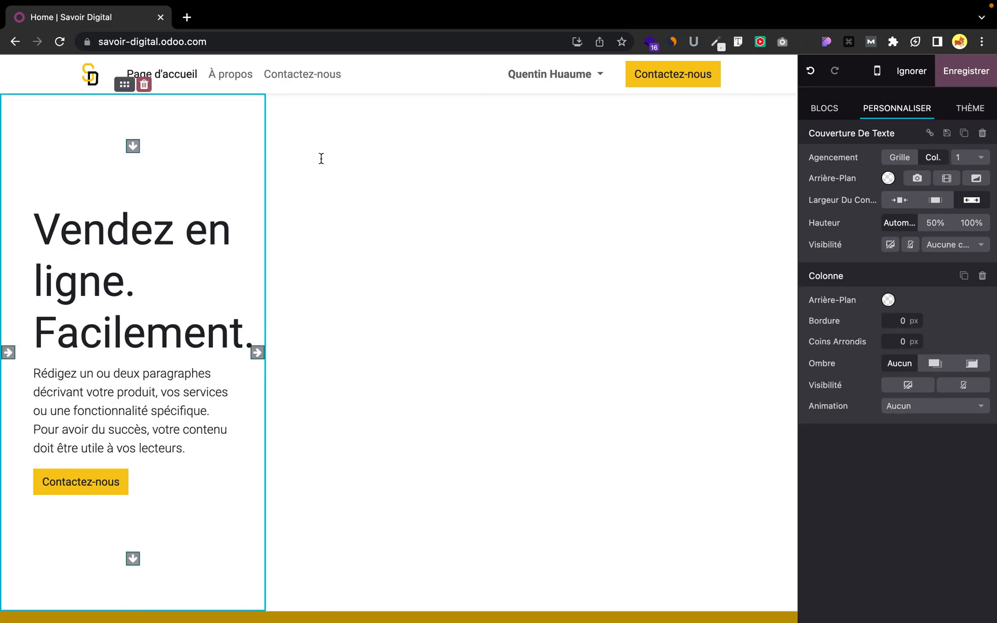
pyautogui.click(144, 86)
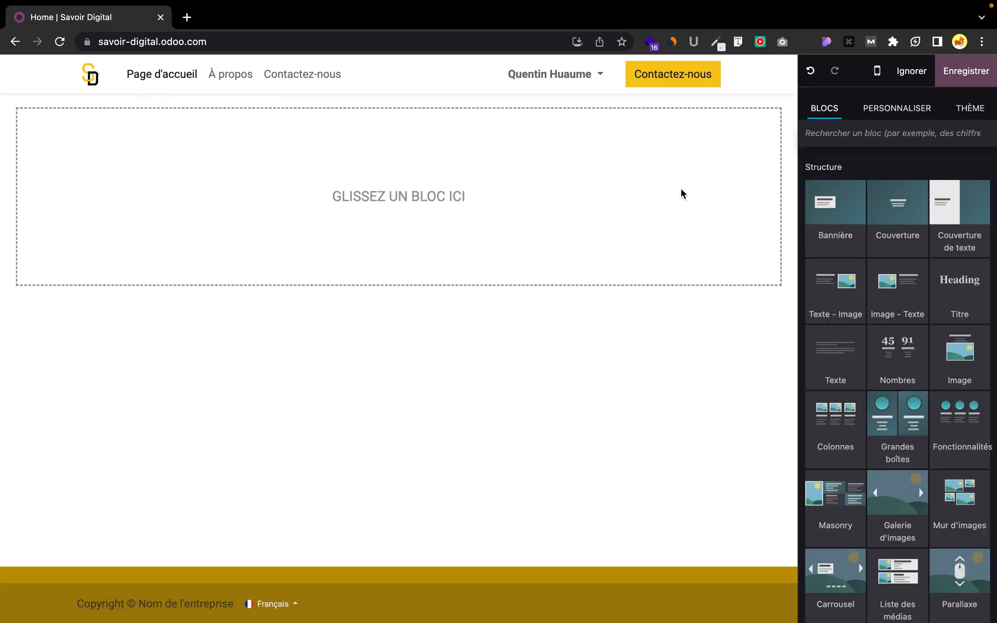
# - Preview a Colonnes block on the empty page and return it to the block list without placing it
pyautogui.moveTo(833, 287)
pyautogui.mouseDown()
pyautogui.moveTo(747, 281)
pyautogui.moveTo(516, 229)
pyautogui.moveTo(489, 233)
pyautogui.moveTo(907, 290)
pyautogui.moveTo(842, 296)
pyautogui.mouseUp()
pyautogui.moveTo(914, 282); pyautogui.dragTo(888, 289)
pyautogui.moveTo(845, 356)
pyautogui.mouseDown()
pyautogui.moveTo(530, 218)
pyautogui.moveTo(799, 296)
pyautogui.moveTo(825, 345)
pyautogui.moveTo(855, 349)
pyautogui.mouseUp()
pyautogui.moveTo(965, 356)
pyautogui.mouseDown()
pyautogui.moveTo(587, 256)
pyautogui.moveTo(527, 227)
pyautogui.moveTo(768, 334)
pyautogui.moveTo(963, 372)
pyautogui.mouseUp()
pyautogui.moveTo(836, 441); pyautogui.dragTo(501, 216)
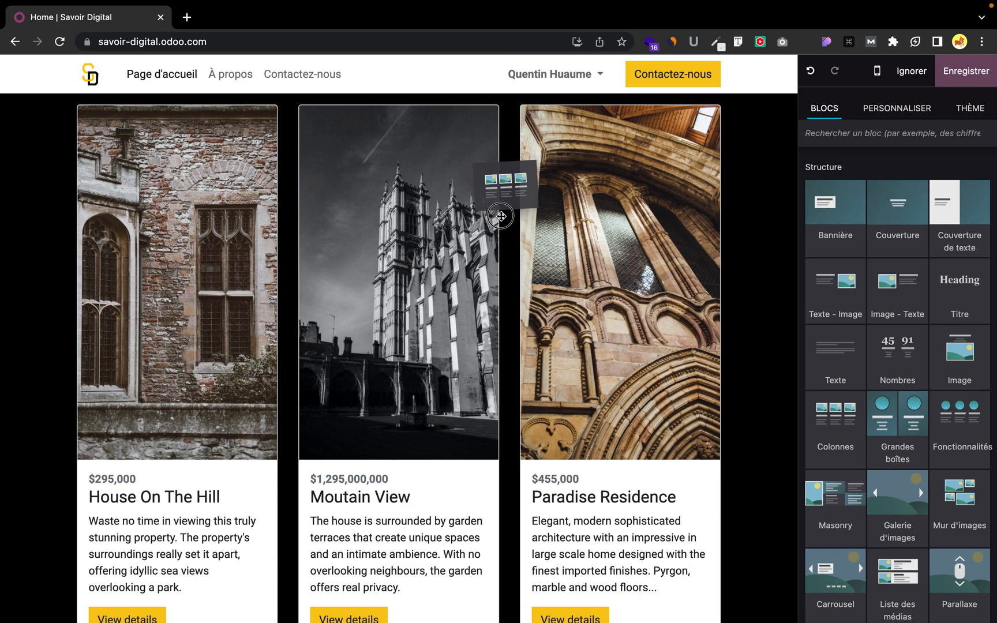
pyautogui.moveTo(501, 216); pyautogui.dragTo(825, 414)
# - Try out a Grandes boîtes block, select the headings of both colour boxes, and delete both columns
pyautogui.moveTo(897, 415); pyautogui.dragTo(493, 178)
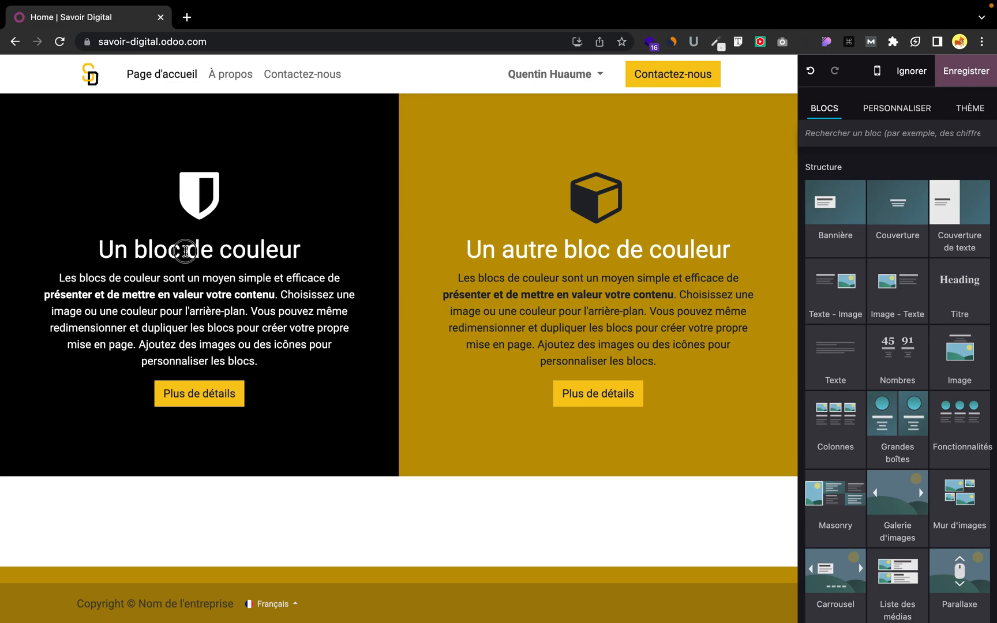
pyautogui.tripleClick(186, 251)
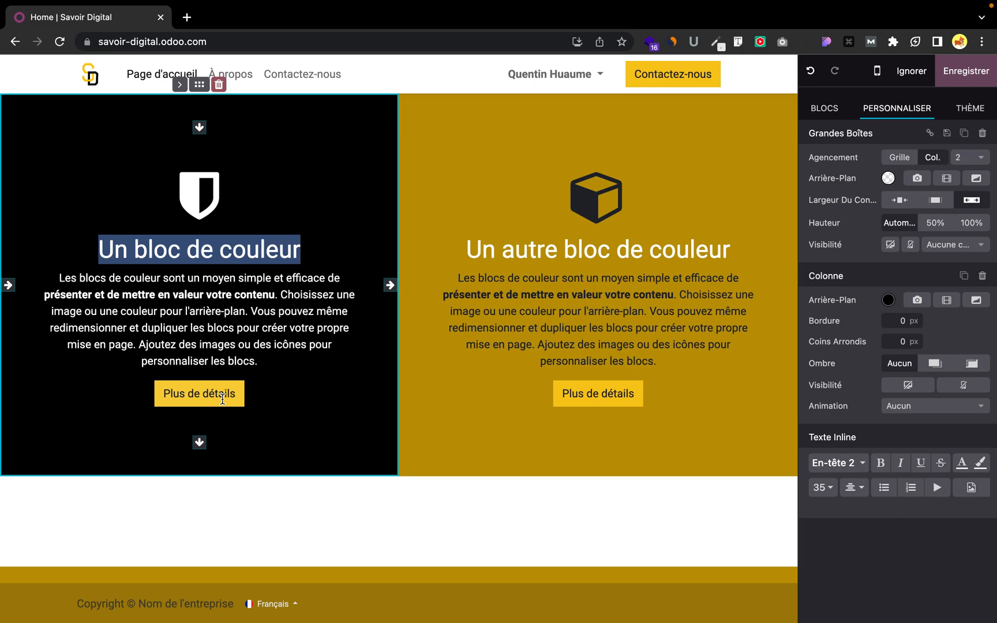
pyautogui.click(474, 166)
pyautogui.tripleClick(574, 248)
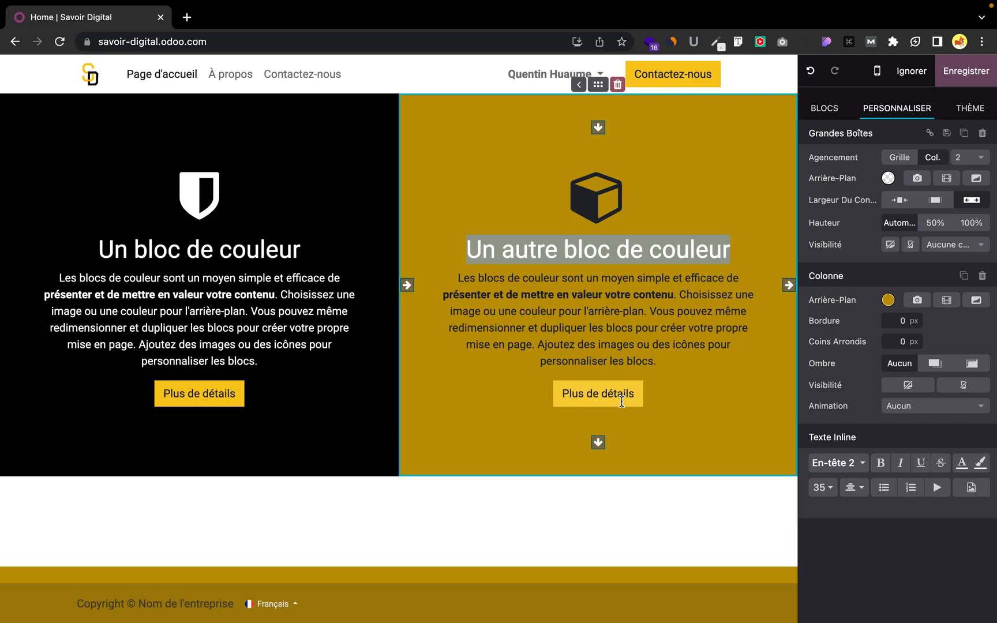
pyautogui.click(619, 84)
pyautogui.click(219, 84)
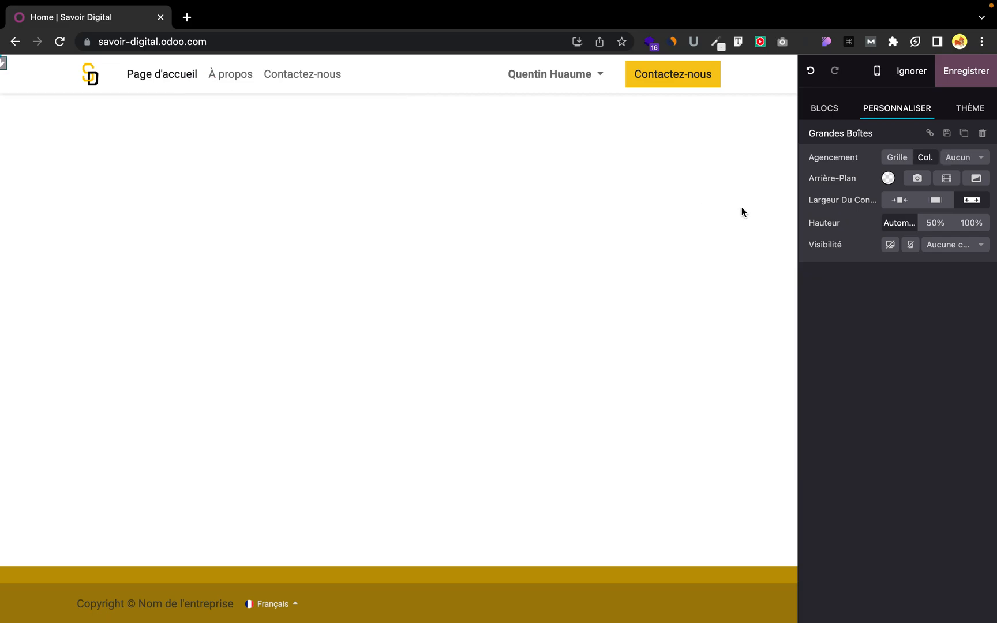
# - Preview a Fonctionnalités block on the empty page and return it to the block list without placing it
pyautogui.scroll(-3, 926, 388)
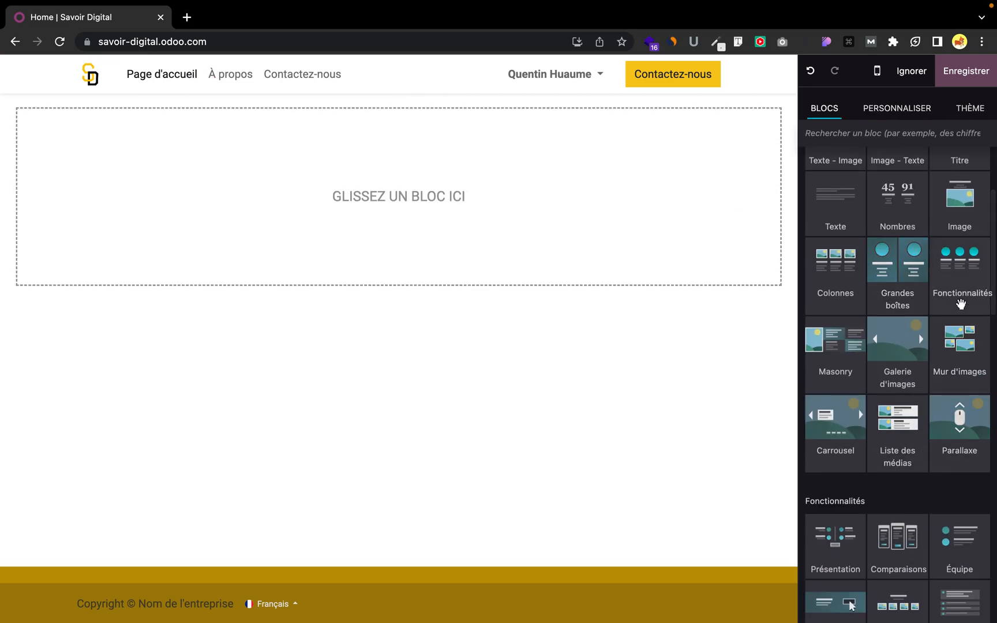
pyautogui.moveTo(966, 275)
pyautogui.mouseDown()
pyautogui.moveTo(312, 211)
pyautogui.moveTo(621, 213)
pyautogui.moveTo(626, 199)
pyautogui.moveTo(651, 238)
pyautogui.mouseUp()
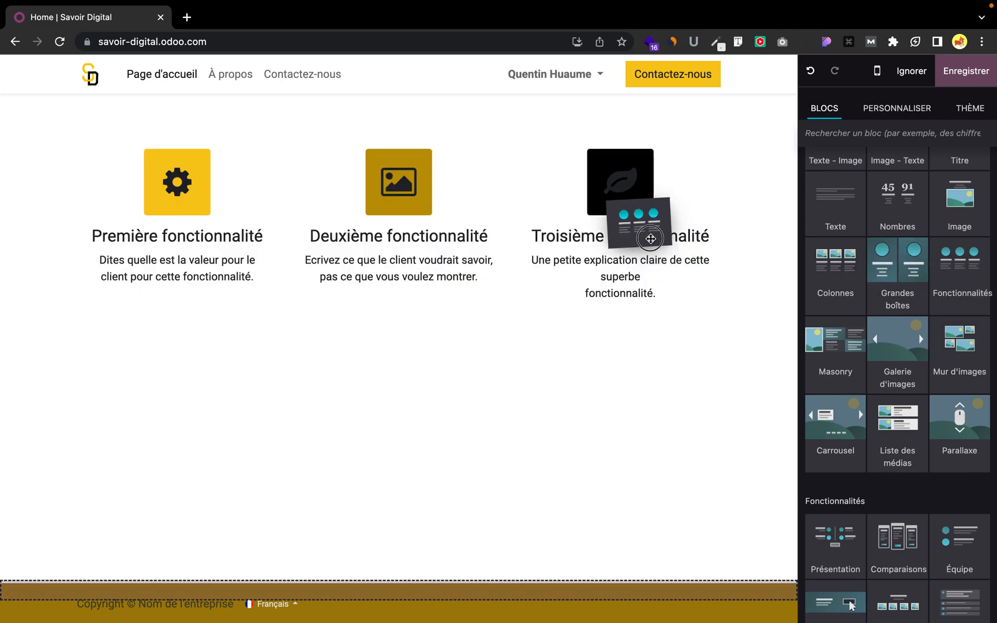
pyautogui.moveTo(651, 238)
pyautogui.mouseDown()
pyautogui.moveTo(790, 305)
pyautogui.moveTo(957, 286)
pyautogui.mouseUp()
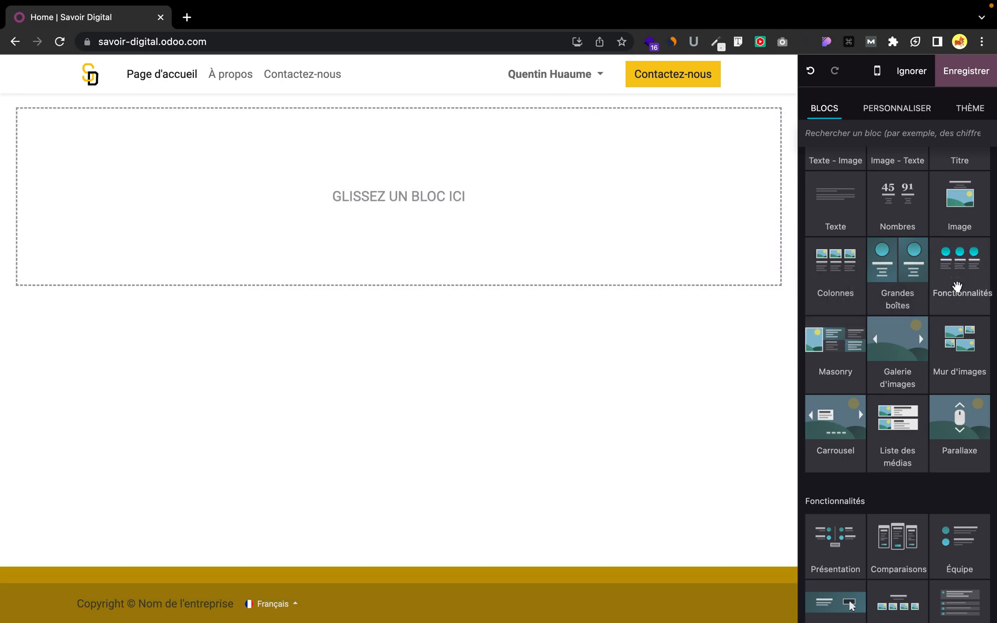
# - Try out a Masonry block in the empty page area and remove it again
pyautogui.moveTo(854, 355); pyautogui.dragTo(580, 215)
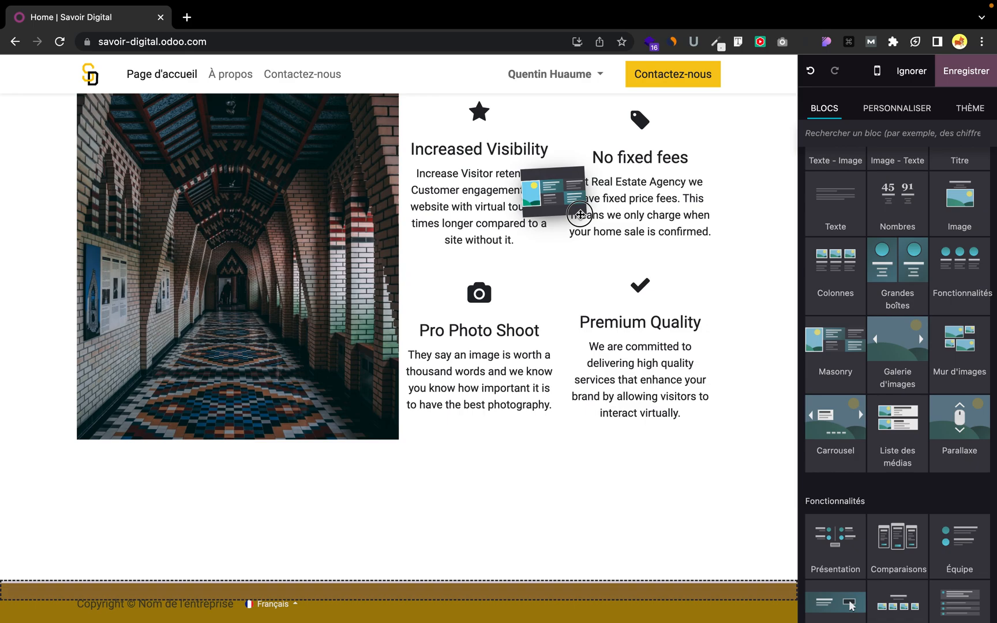
pyautogui.moveTo(580, 215); pyautogui.dragTo(580, 215)
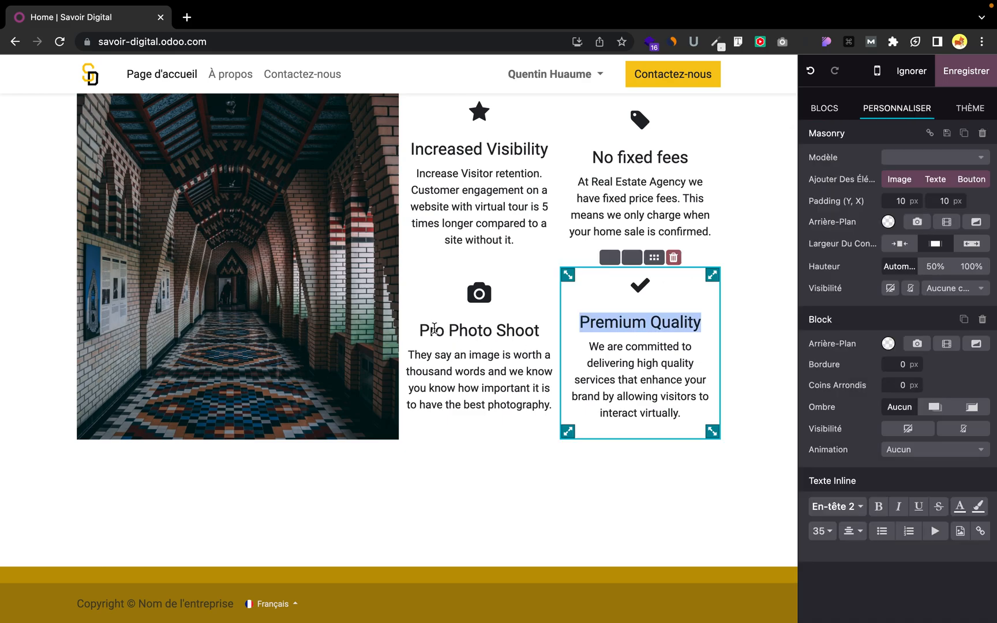
pyautogui.click(765, 326)
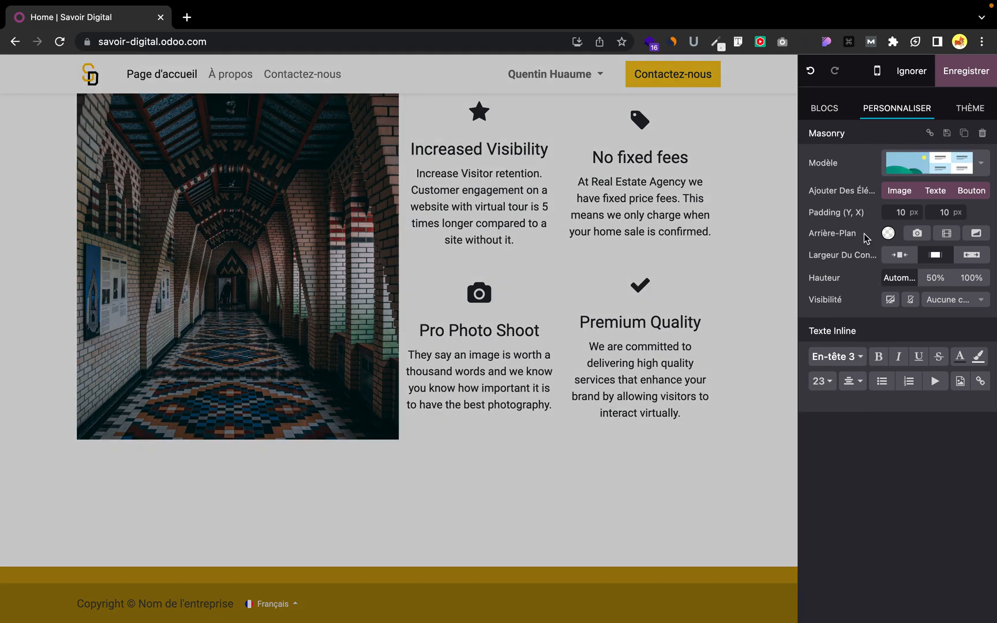
pyautogui.scroll(-1, 877, 426)
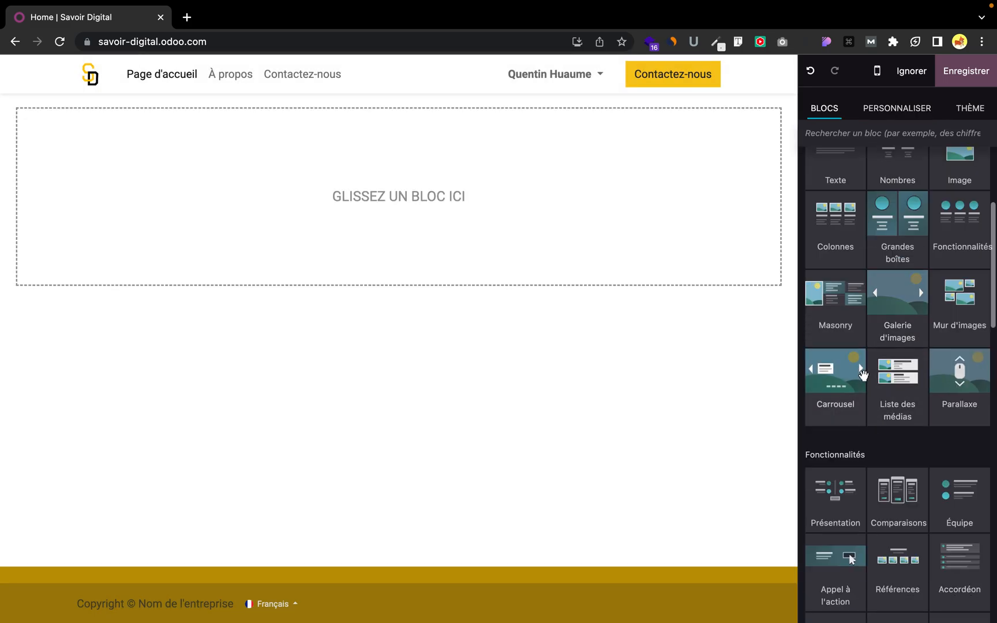
# - Try out a Galerie d'images block, switch between its images using the thumbnails, and delete the block
pyautogui.moveTo(907, 302); pyautogui.dragTo(597, 241)
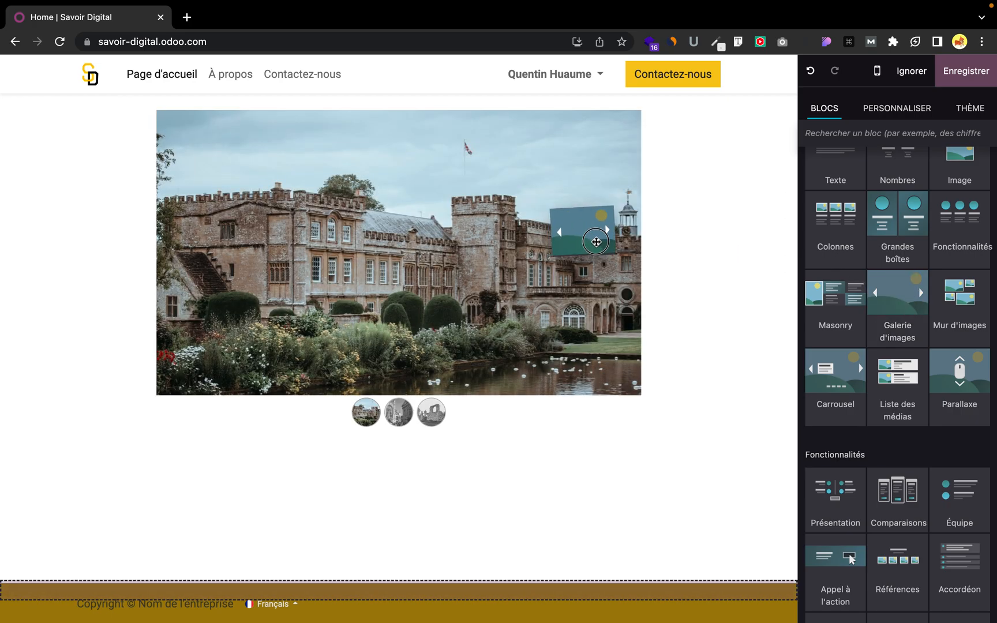
pyautogui.moveTo(596, 242); pyautogui.dragTo(596, 242)
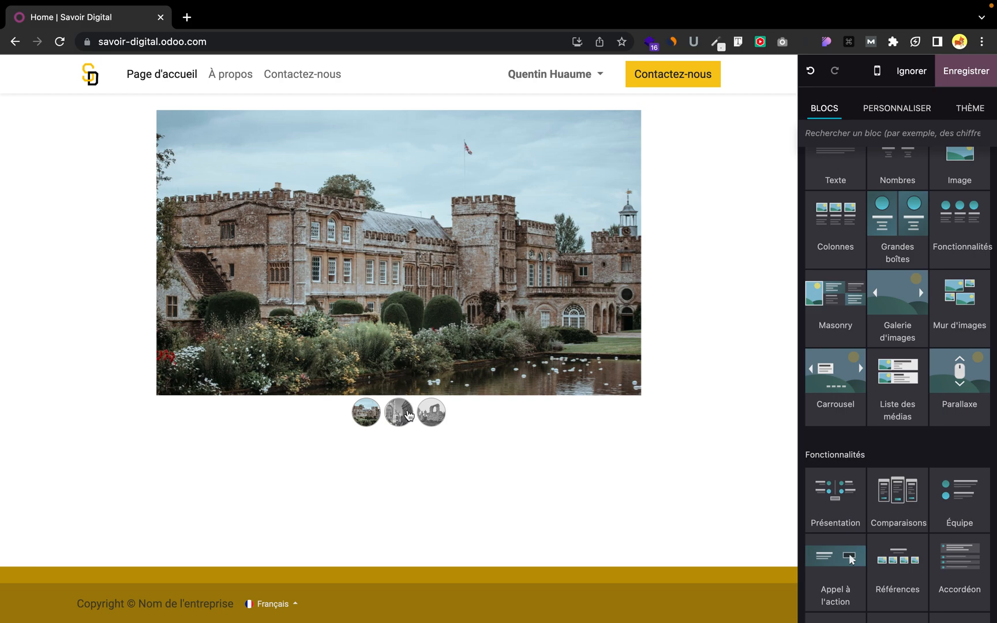
pyautogui.click(399, 411)
pyautogui.click(428, 418)
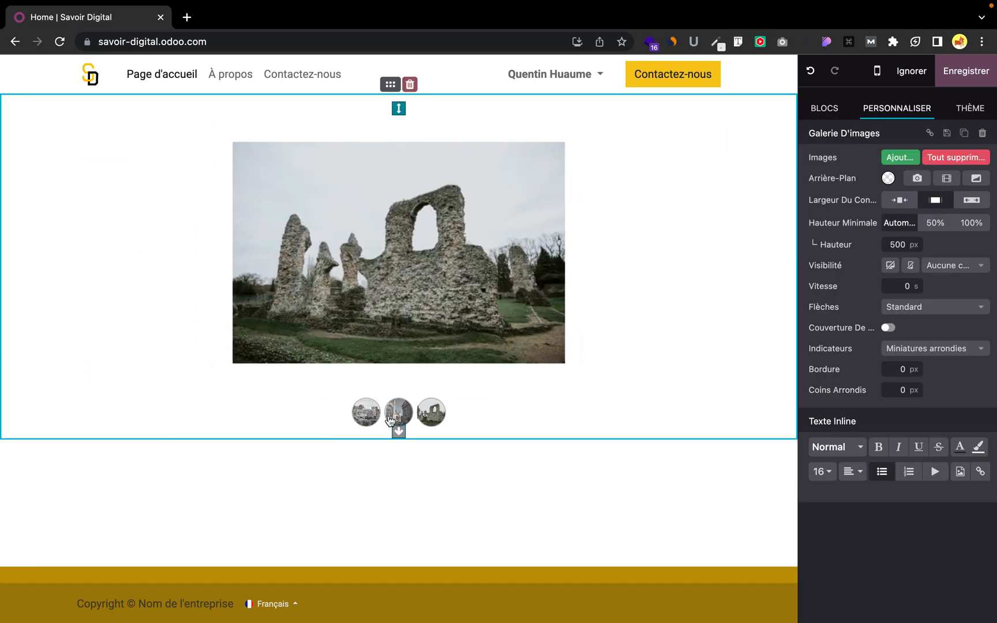
pyautogui.click(365, 423)
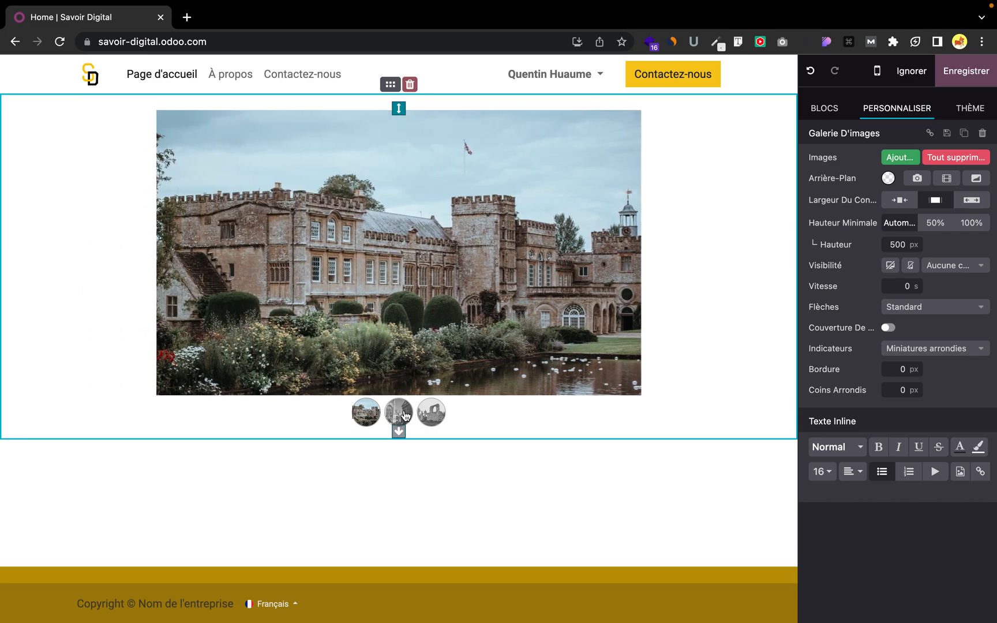
pyautogui.click(368, 419)
pyautogui.click(410, 84)
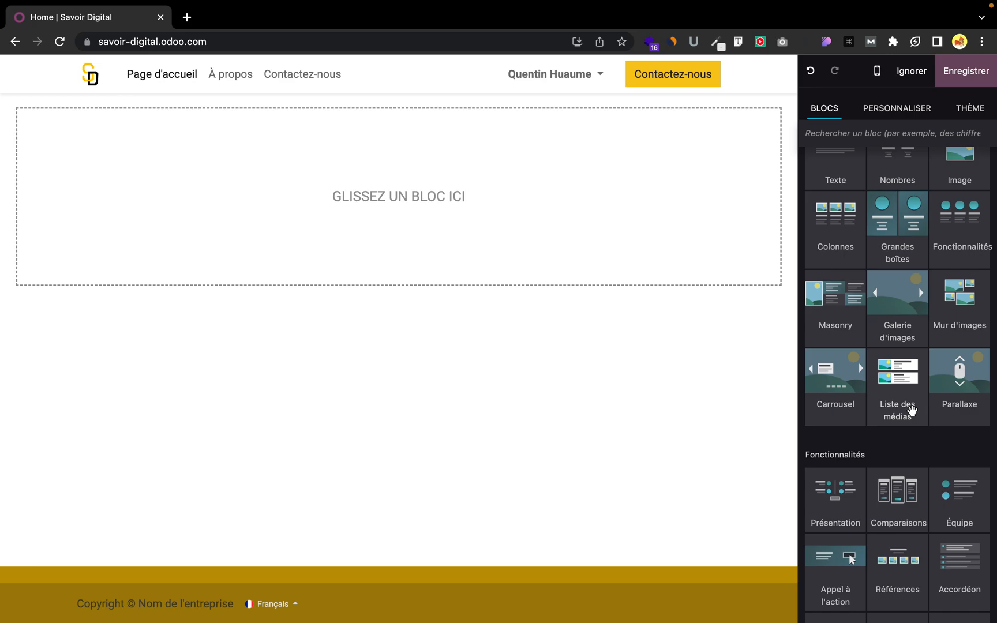
# - Place a Carrousel block on the empty page and set the first slide's title text to white
pyautogui.moveTo(971, 296); pyautogui.dragTo(929, 326)
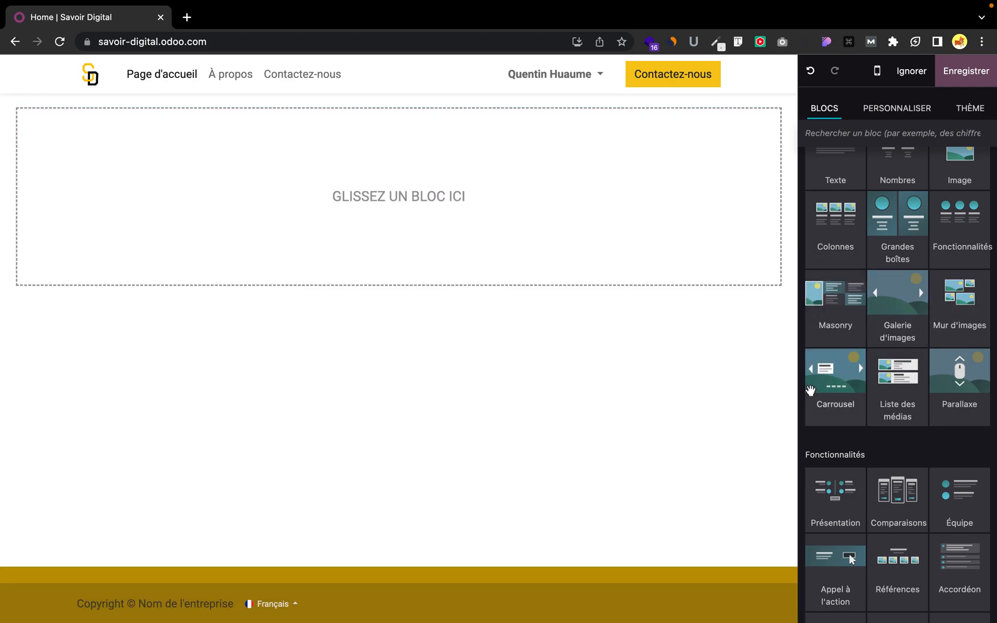
pyautogui.moveTo(685, 319); pyautogui.dragTo(458, 192)
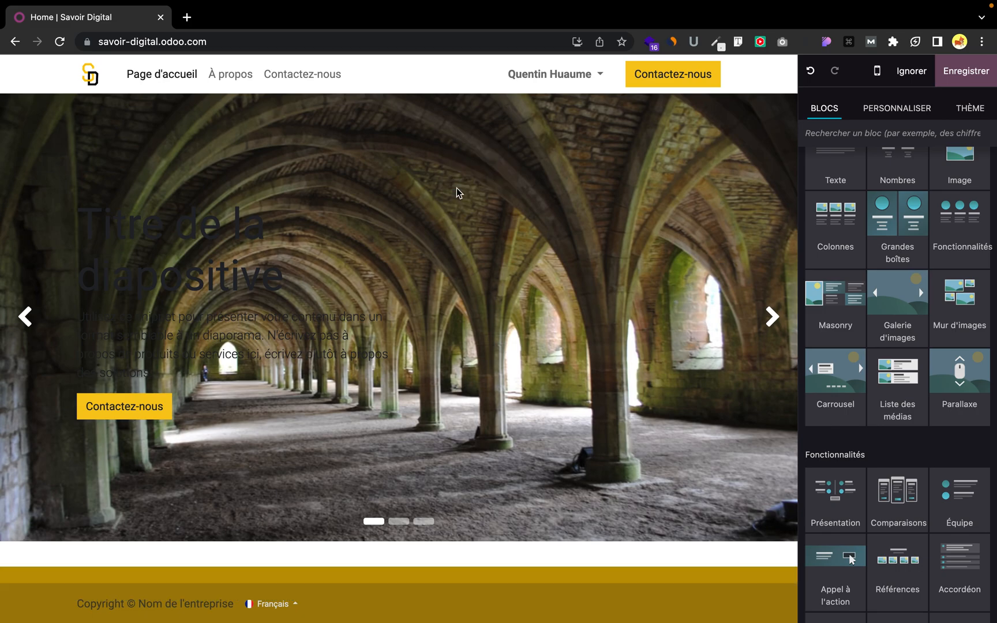
pyautogui.tripleClick(192, 269)
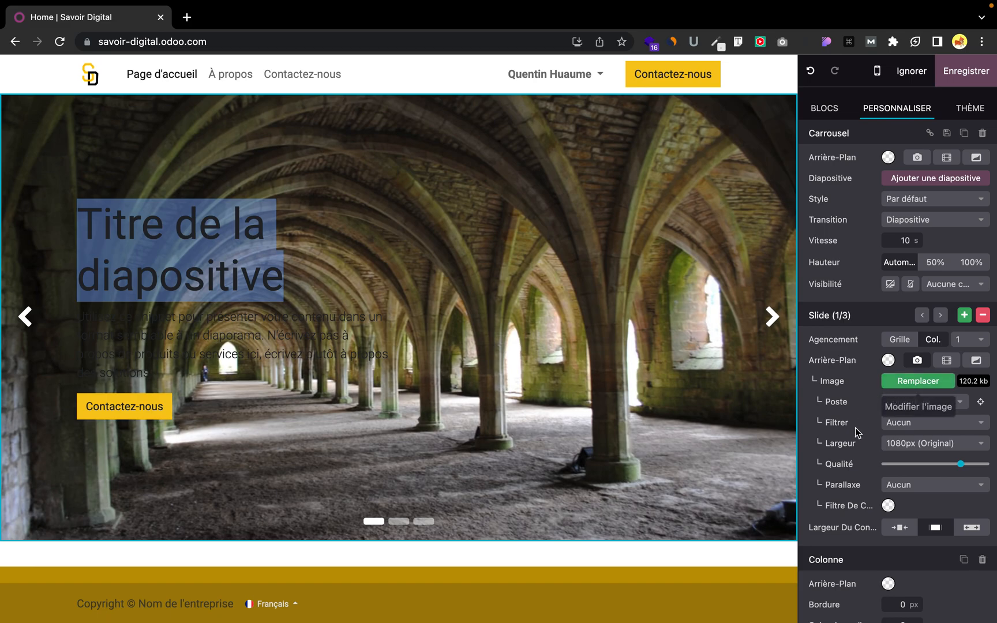
pyautogui.scroll(-5, 858, 433)
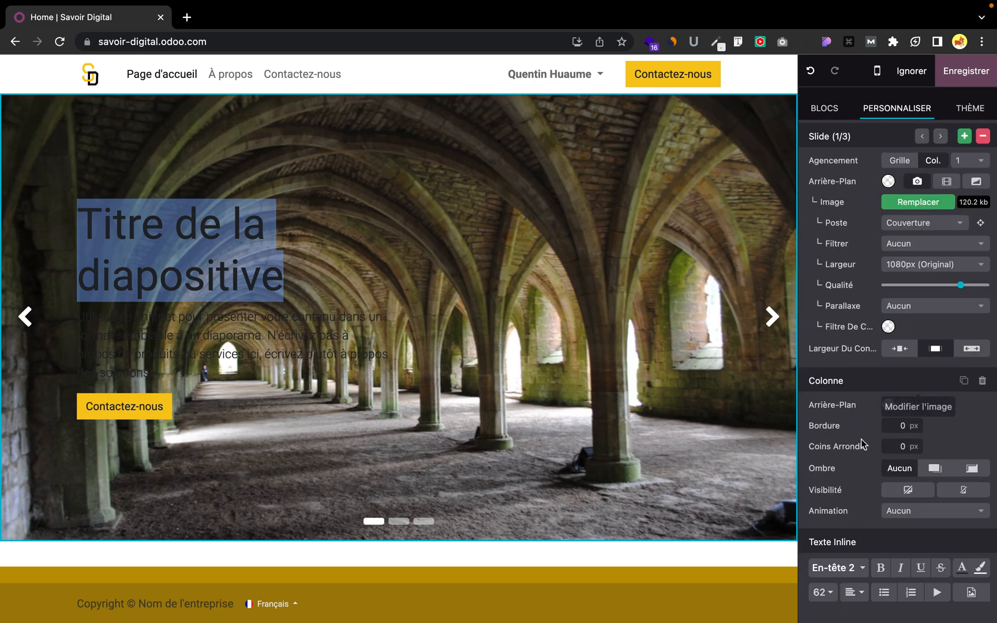
pyautogui.click(962, 570)
pyautogui.click(891, 370)
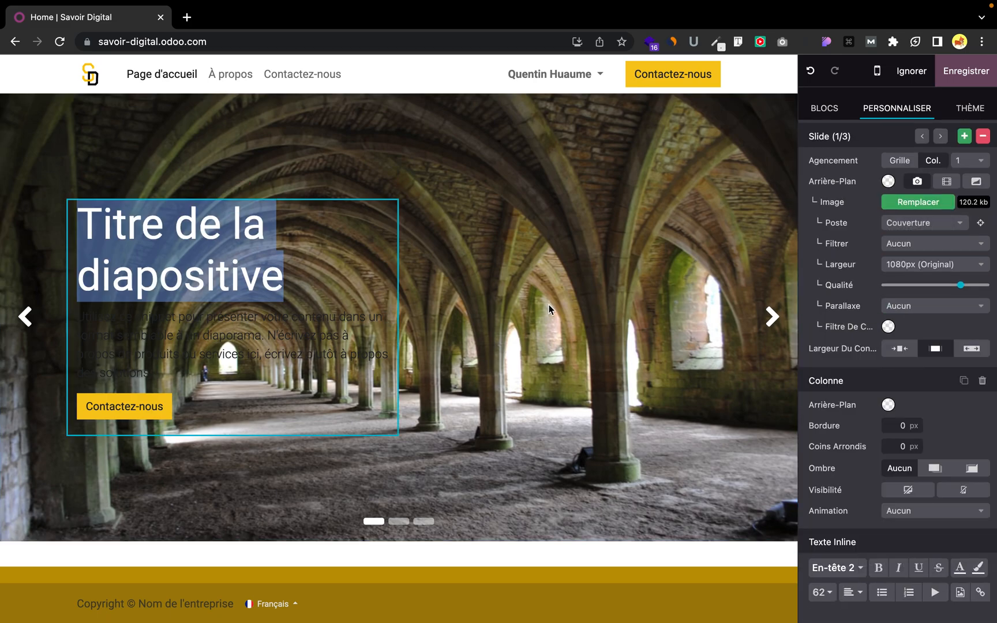
# - Set the font color of the first slide's description paragraph to white
pyautogui.tripleClick(357, 322)
pyautogui.click(962, 570)
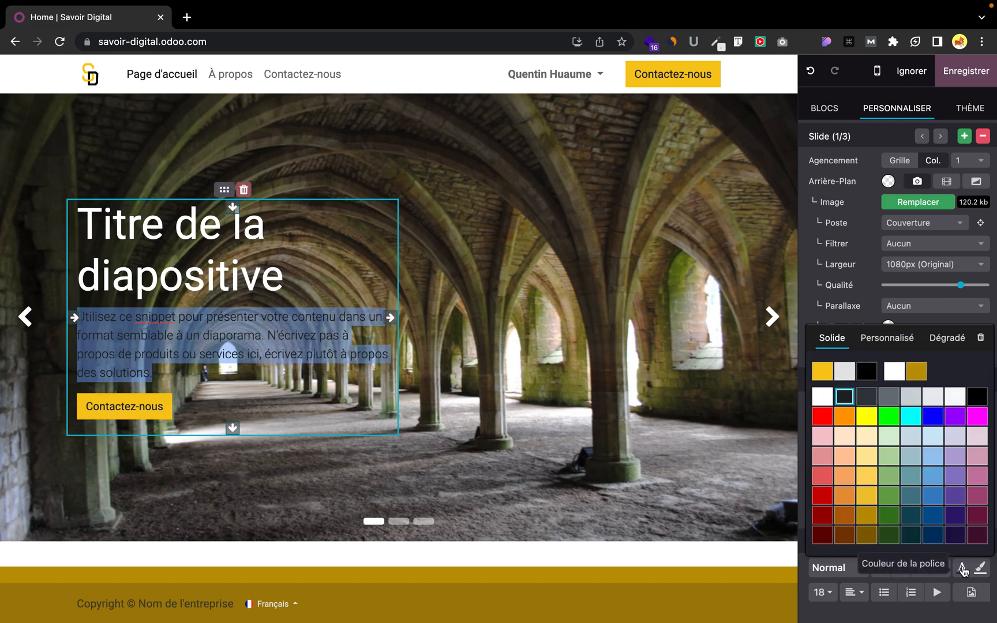
pyautogui.click(894, 369)
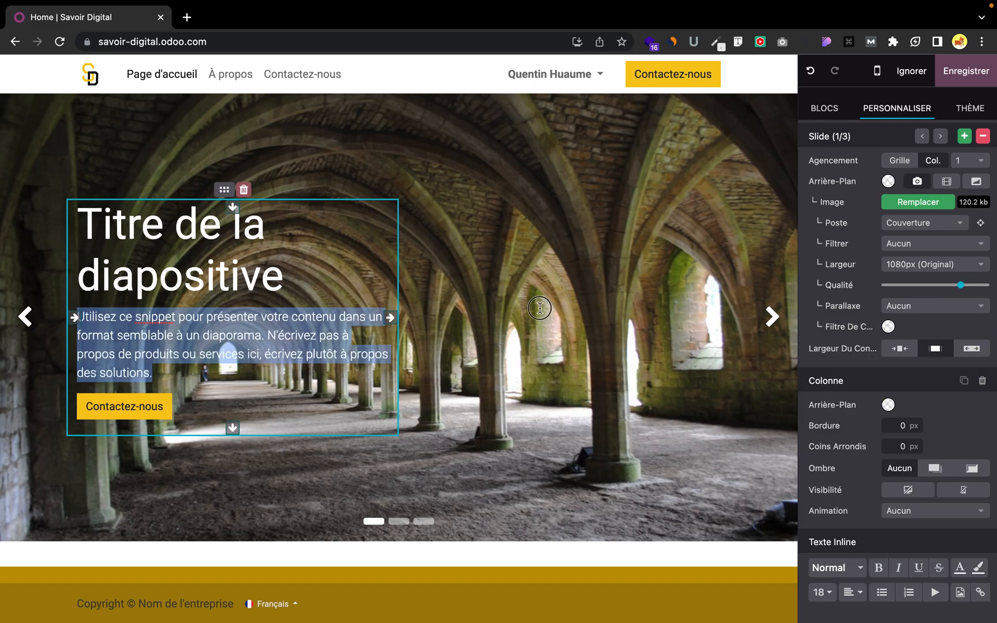
# - Browse forward through the carousel's three slides until the first slide is shown again
pyautogui.click(773, 338)
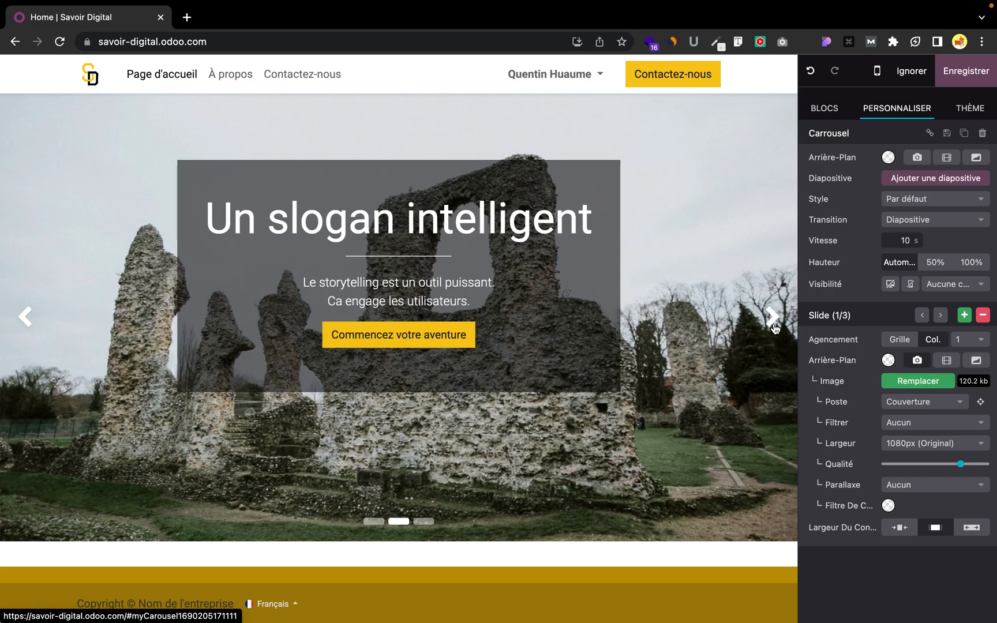
pyautogui.click(773, 317)
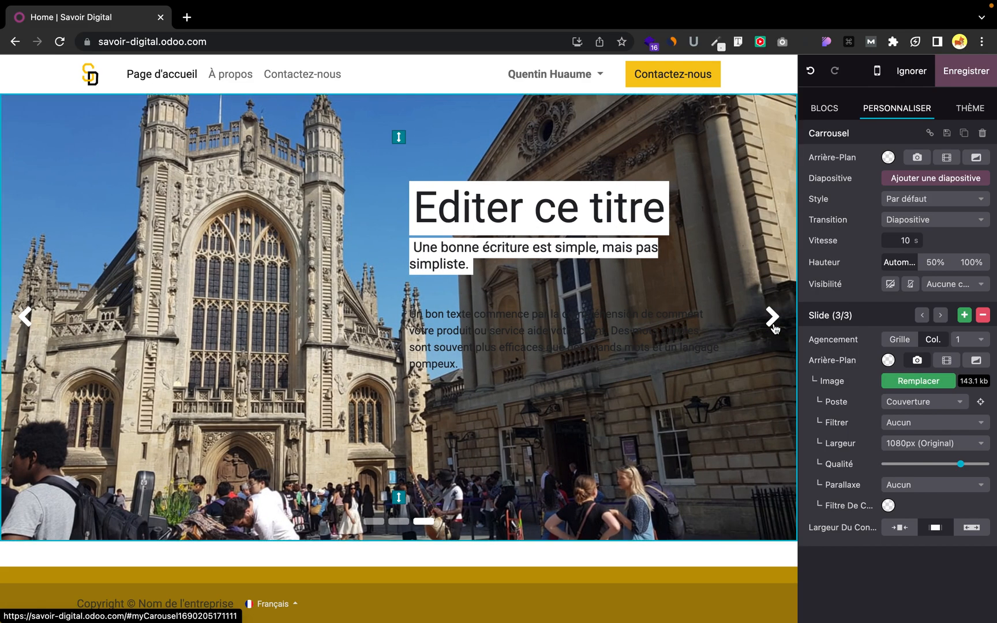
pyautogui.click(773, 317)
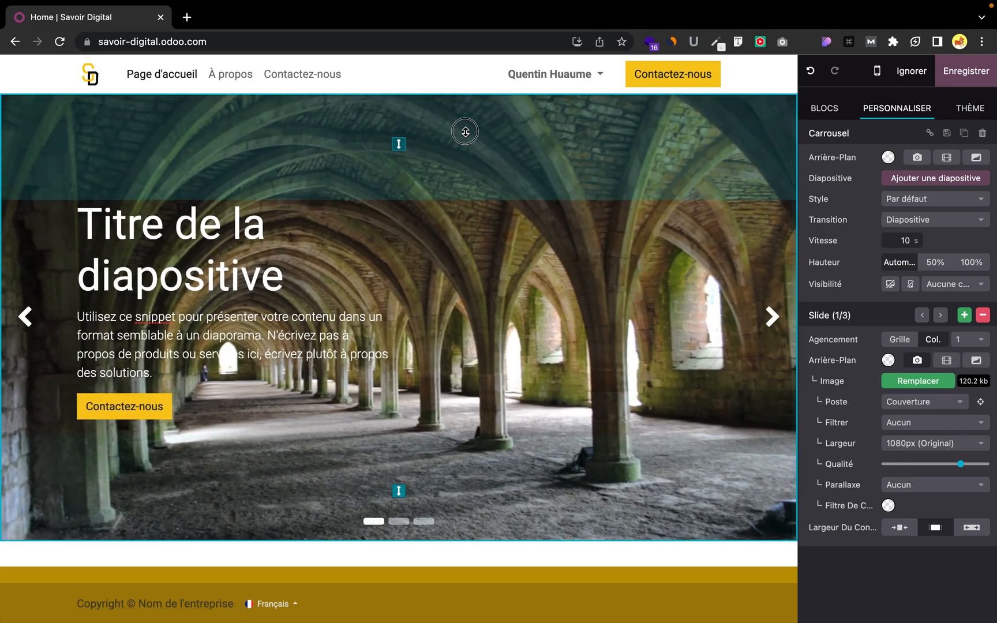
pyautogui.click(469, 261)
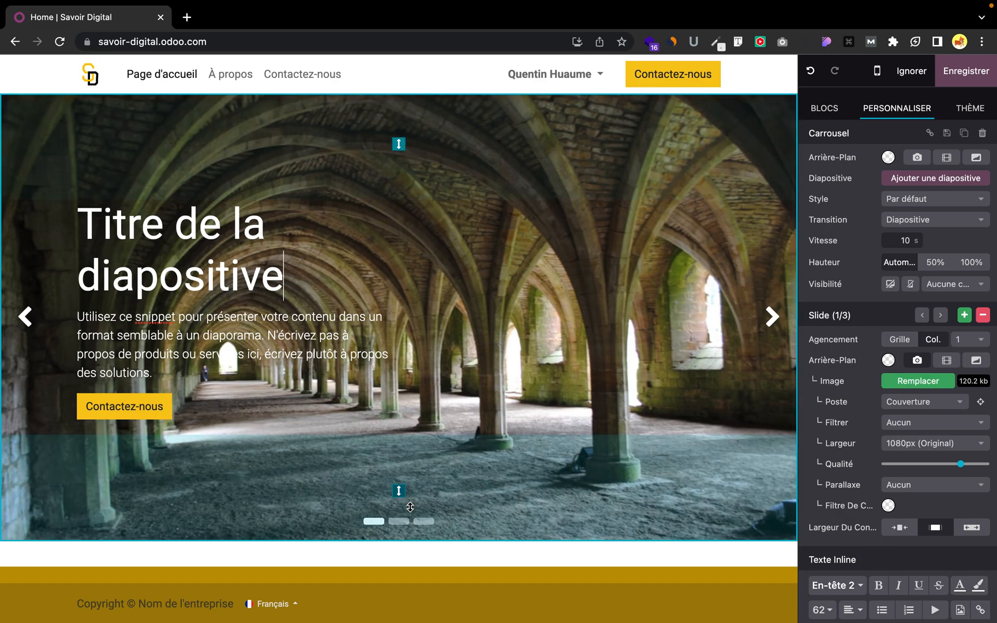
# - Try out a Liste des médias block below the carousel, look over its items, and delete both blocks
pyautogui.click(826, 108)
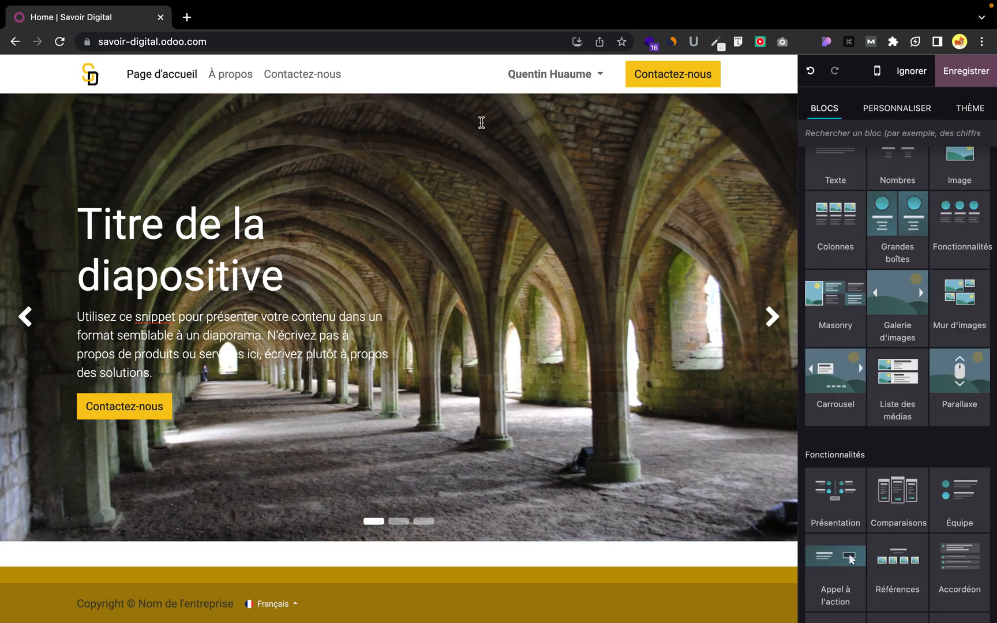
pyautogui.moveTo(903, 383); pyautogui.dragTo(429, 553)
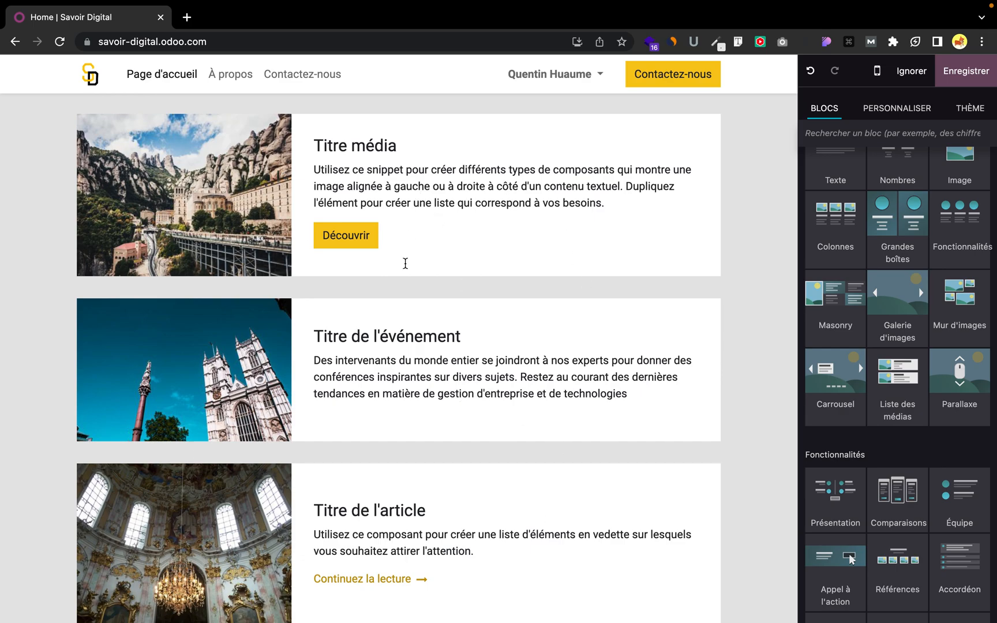
pyautogui.scroll(-2, 400, 325)
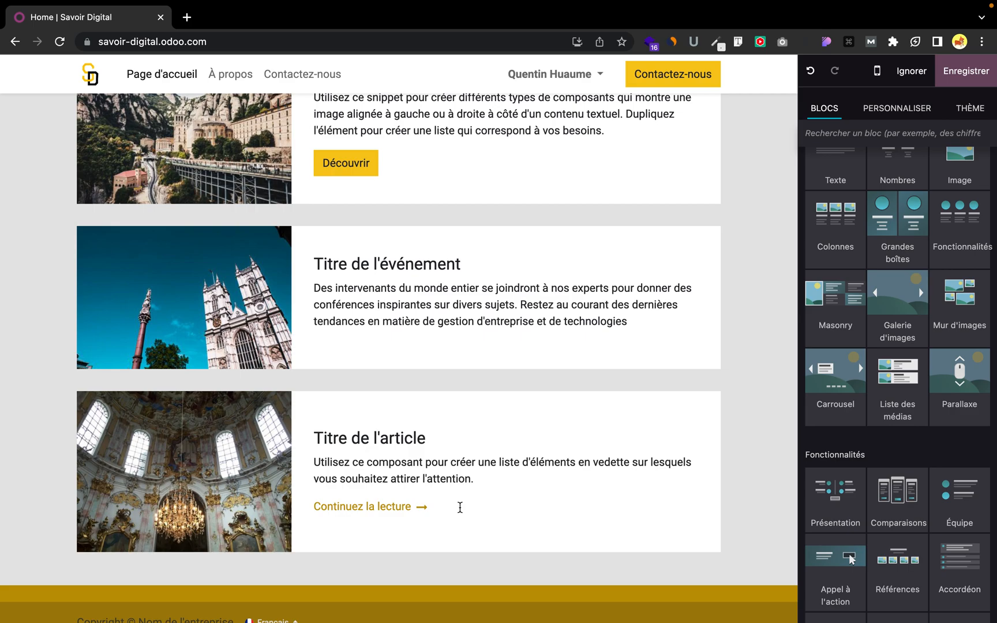
pyautogui.scroll(5, 629, 277)
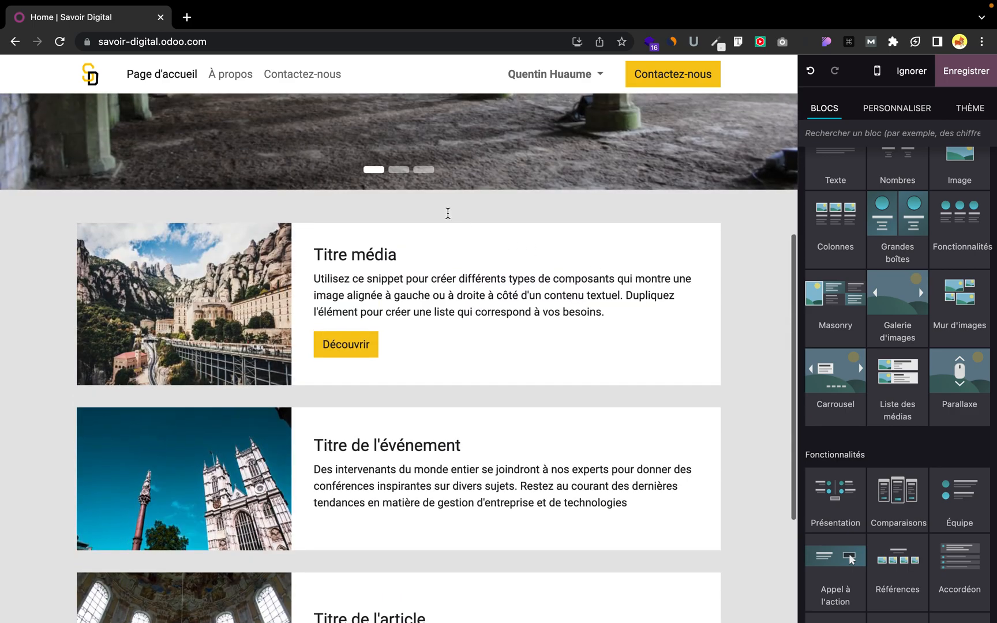
pyautogui.click(442, 211)
pyautogui.scroll(10, 440, 219)
pyautogui.click(439, 227)
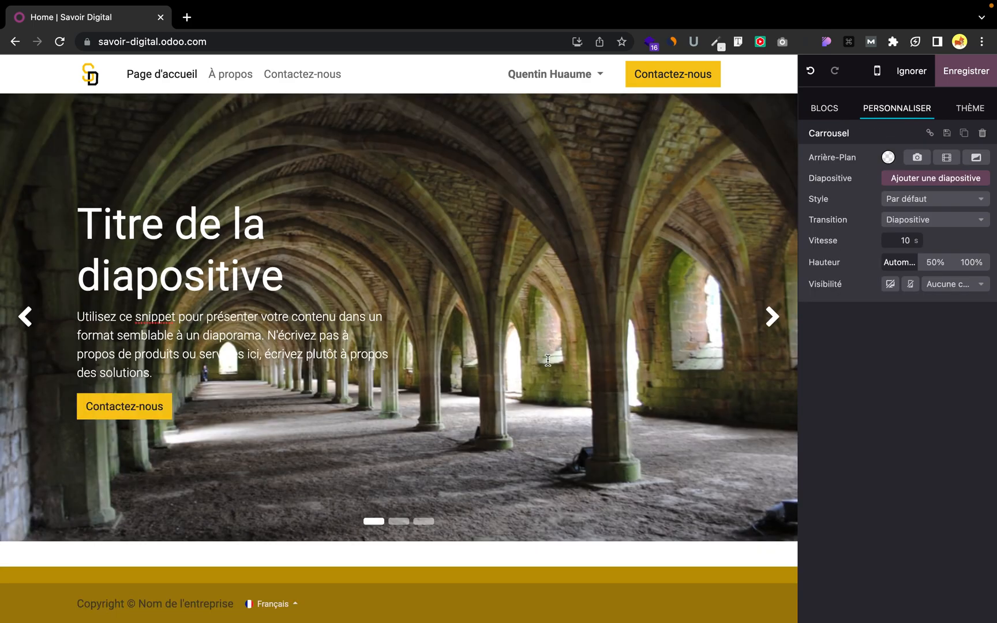
pyautogui.click(409, 84)
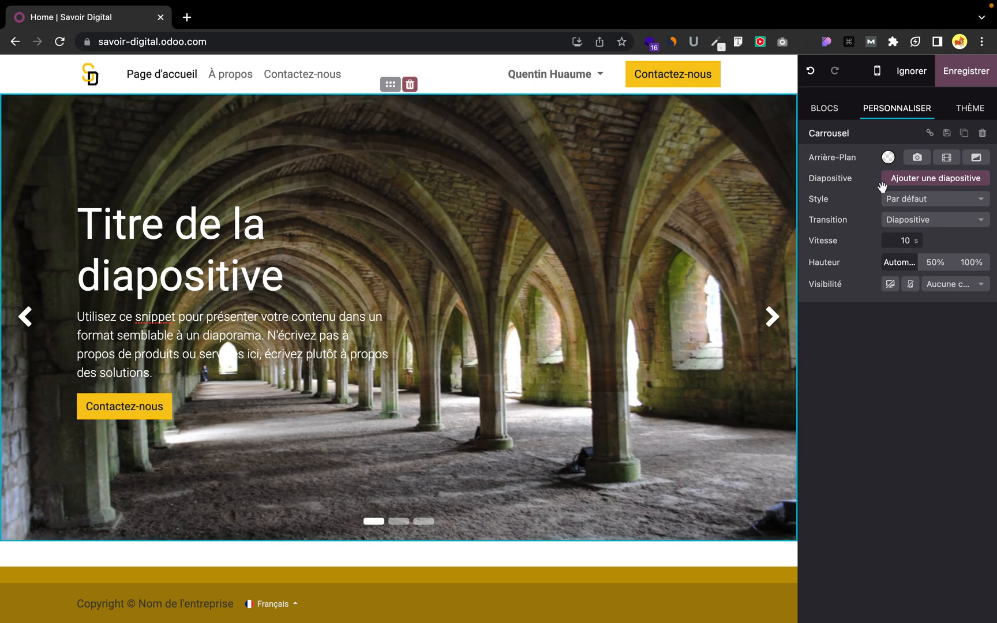
# - Try out a Parallaxe block on the empty page and delete it
pyautogui.scroll(-2, 944, 369)
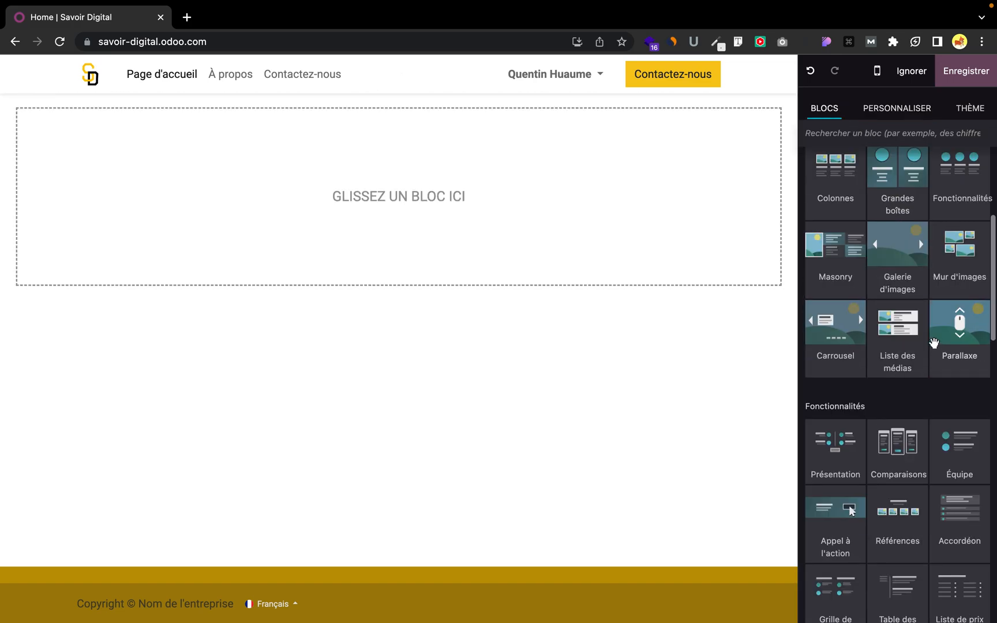
pyautogui.moveTo(981, 332); pyautogui.dragTo(472, 242)
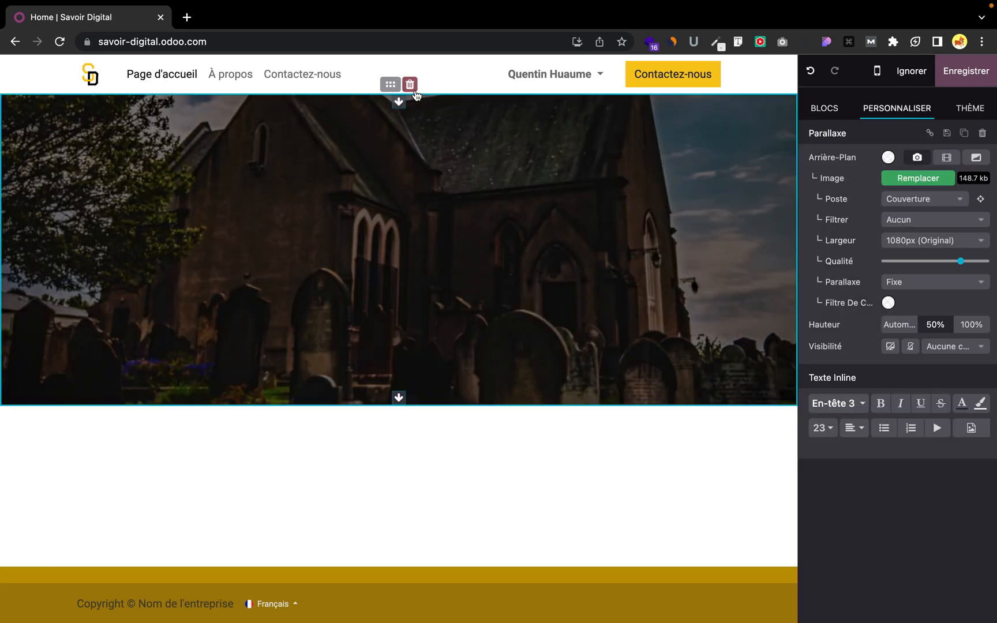
pyautogui.click(412, 88)
# - Look through the available blocks in the Structure, Fonctionnalités, Contenu dynamique and Contenu interne categories, dismissing the low-battery notification
pyautogui.scroll(-2, 930, 479)
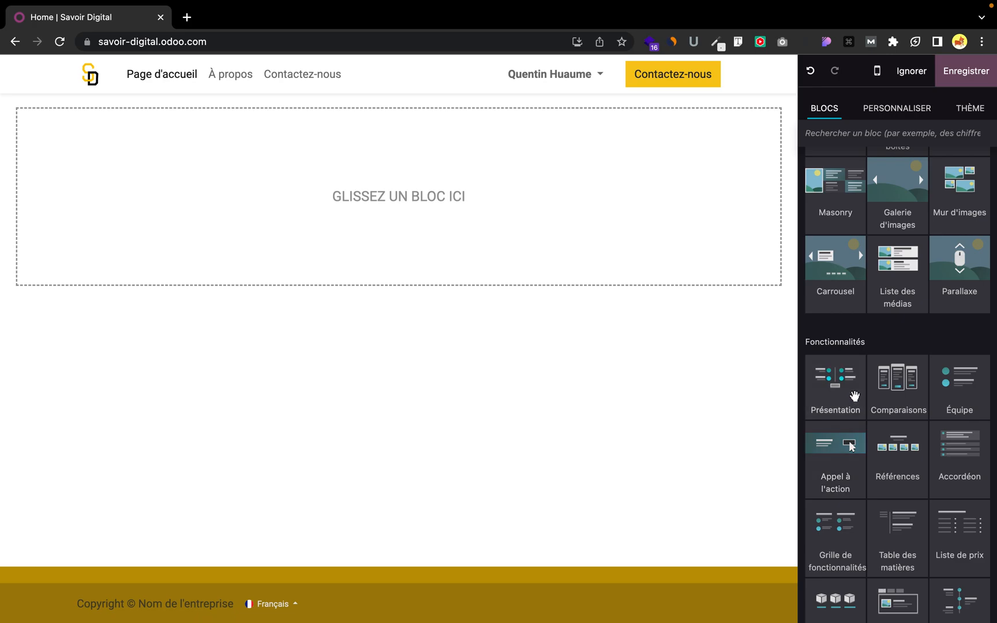
pyautogui.scroll(-1, 851, 400)
pyautogui.scroll(-5, 851, 400)
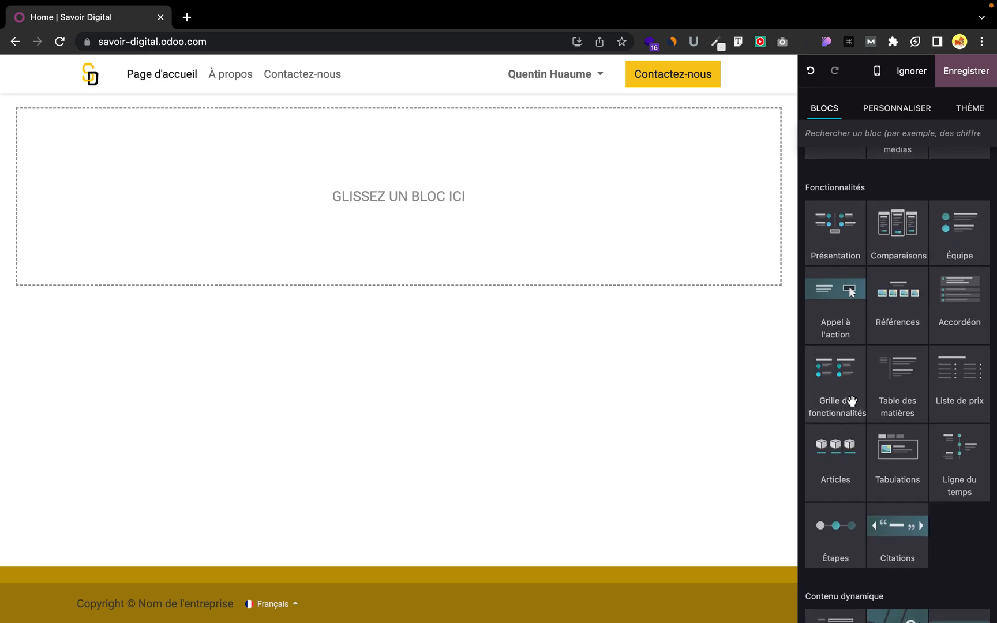
pyautogui.scroll(15, 852, 400)
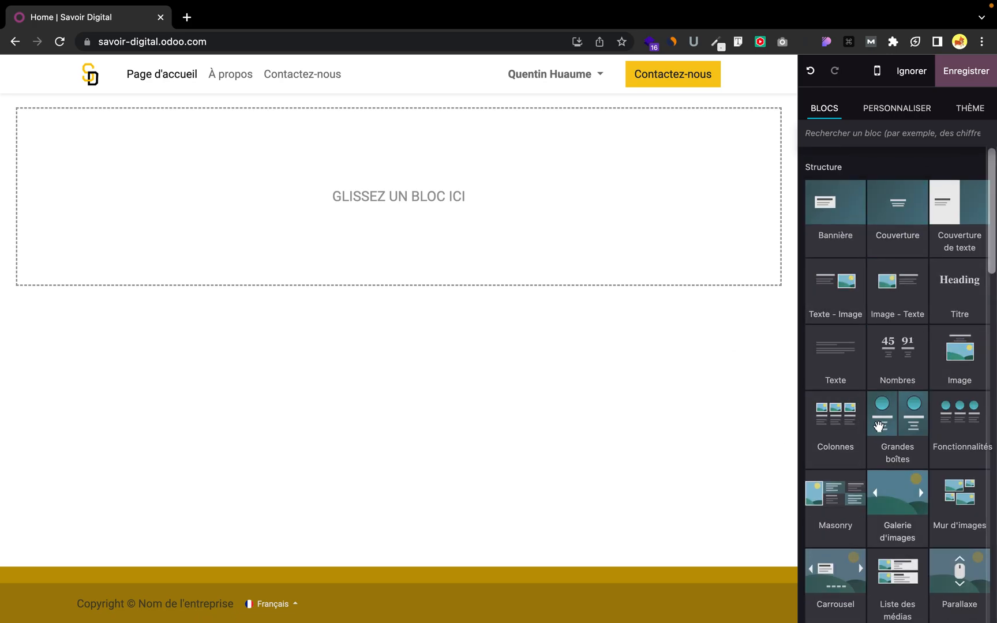
pyautogui.scroll(-10, 879, 427)
pyautogui.scroll(-4, 879, 427)
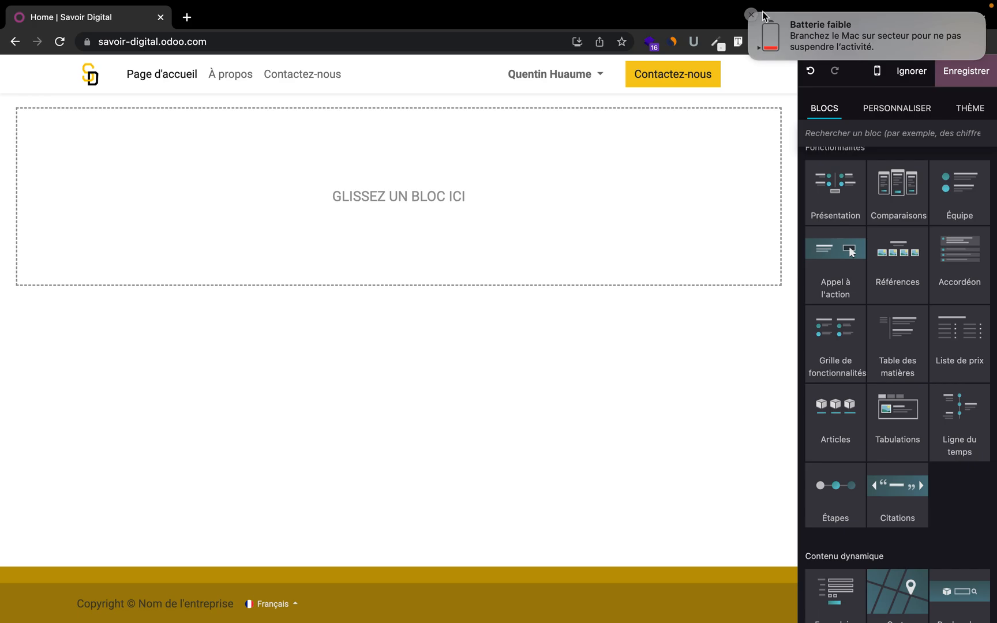
pyautogui.click(750, 16)
pyautogui.scroll(-10, 878, 470)
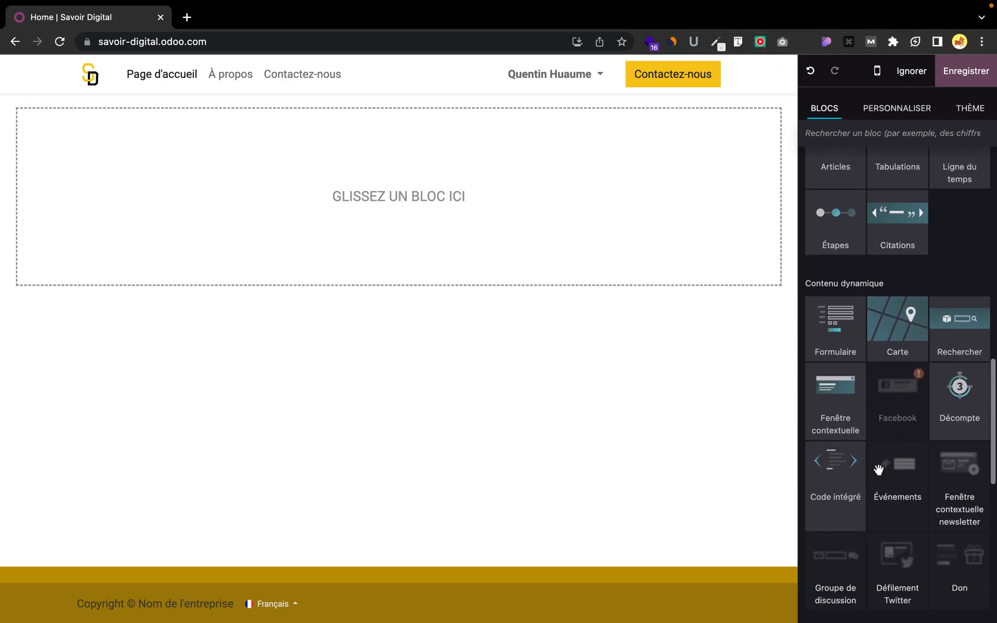
pyautogui.scroll(-1, 878, 471)
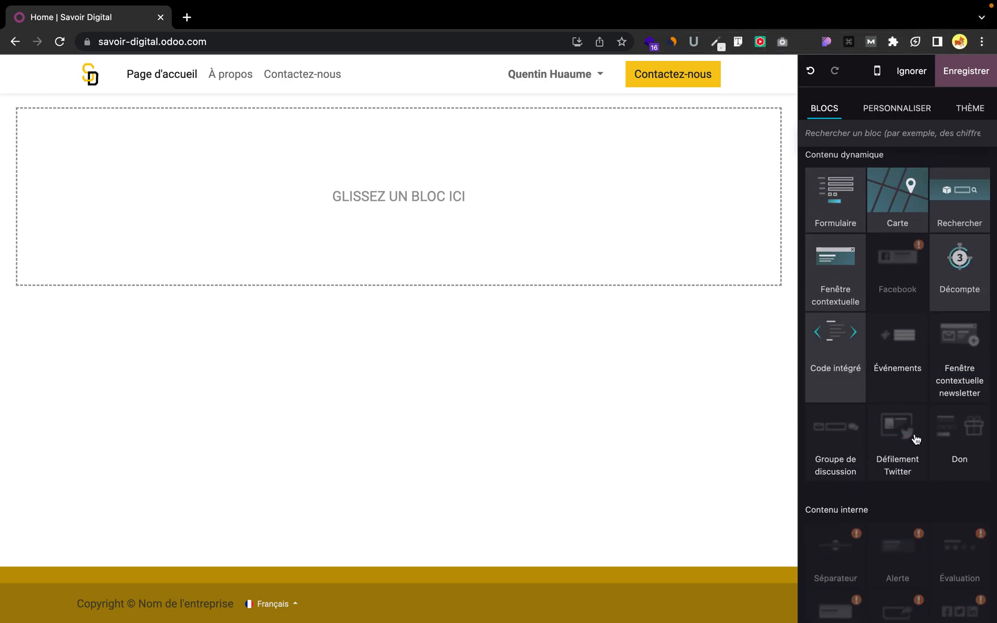
pyautogui.scroll(-5, 919, 340)
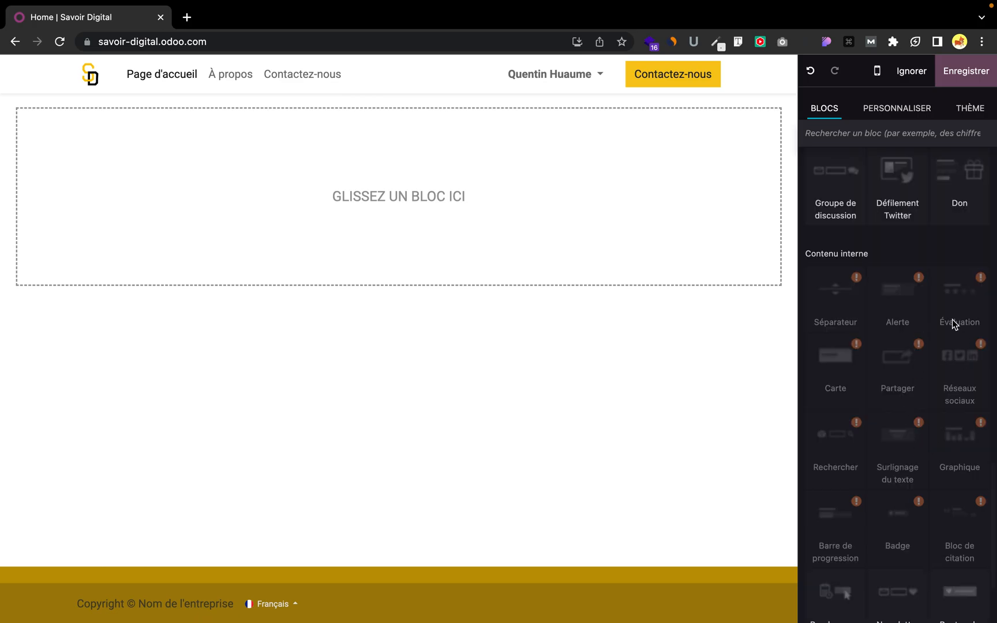
pyautogui.scroll(1, 903, 247)
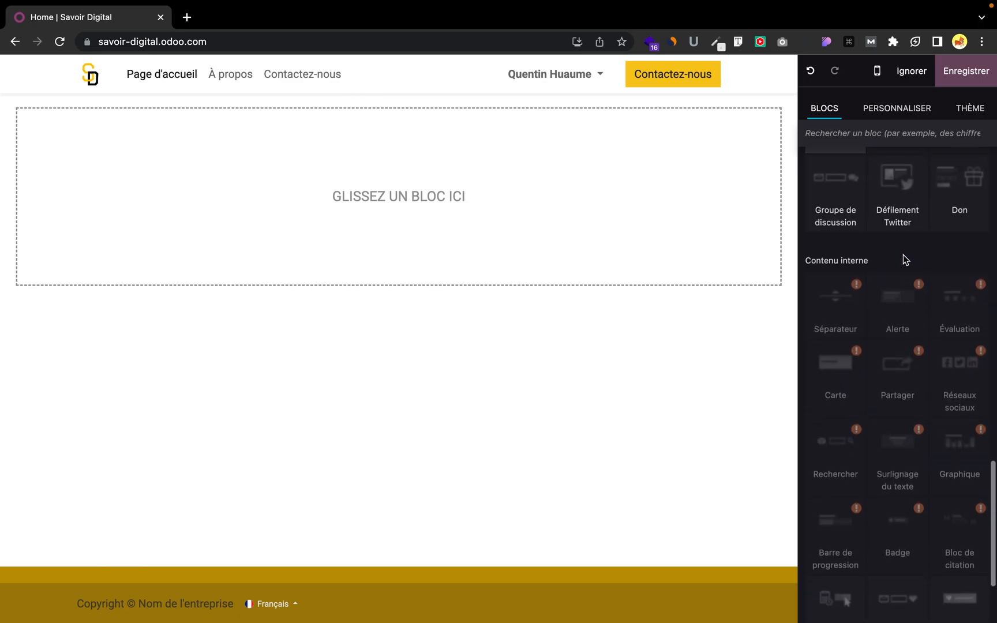
pyautogui.scroll(-3, 903, 254)
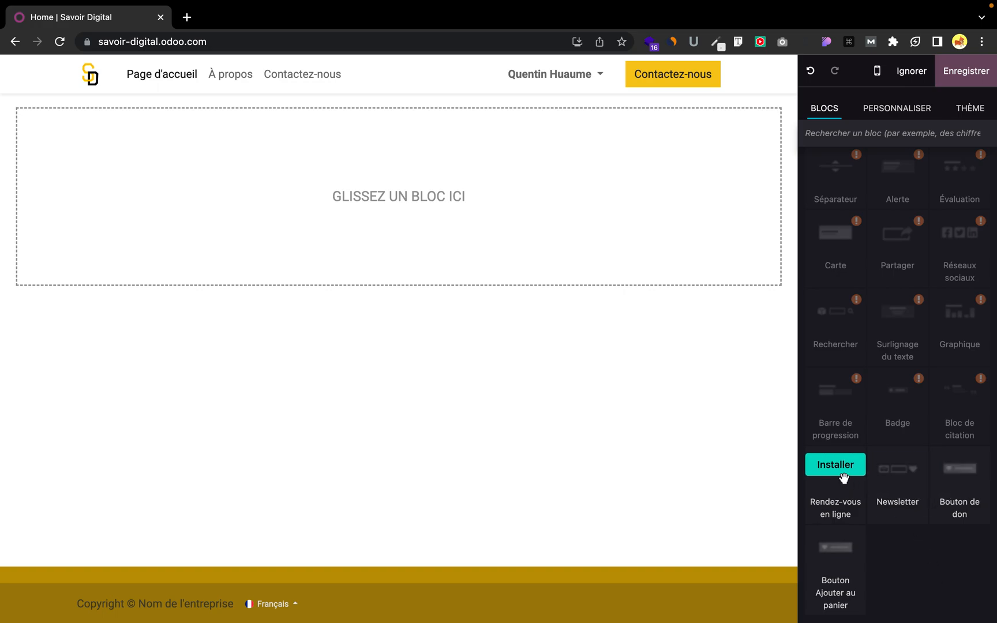
pyautogui.scroll(5, 908, 509)
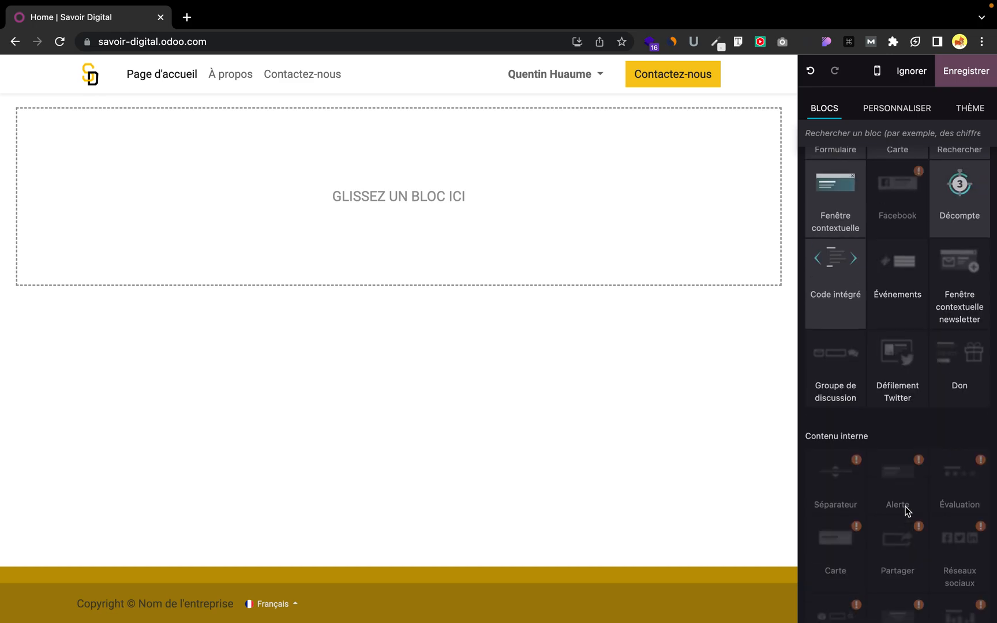
pyautogui.scroll(3, 899, 415)
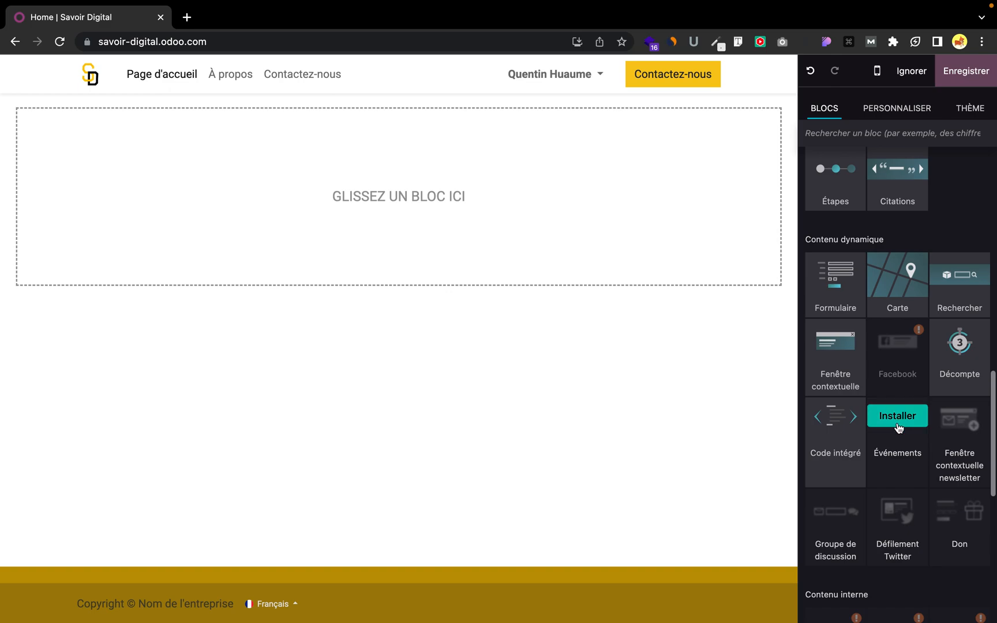
# - Try out two Carte blocks on the empty page, select the map's Adresse value, and delete both blocks
pyautogui.moveTo(898, 288); pyautogui.dragTo(468, 250)
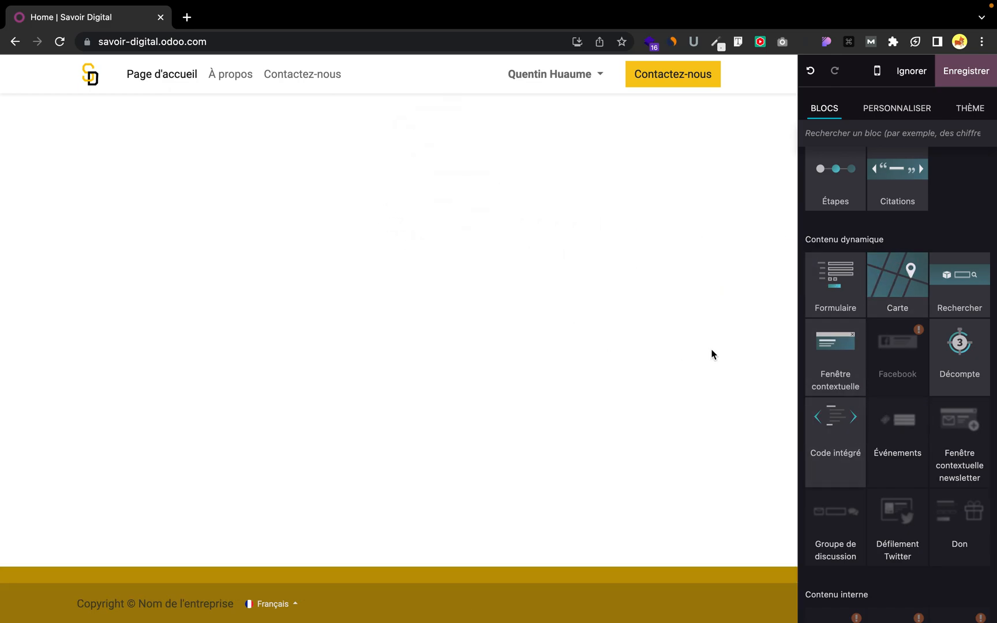
pyautogui.scroll(4, 812, 328)
pyautogui.moveTo(923, 484); pyautogui.dragTo(378, 149)
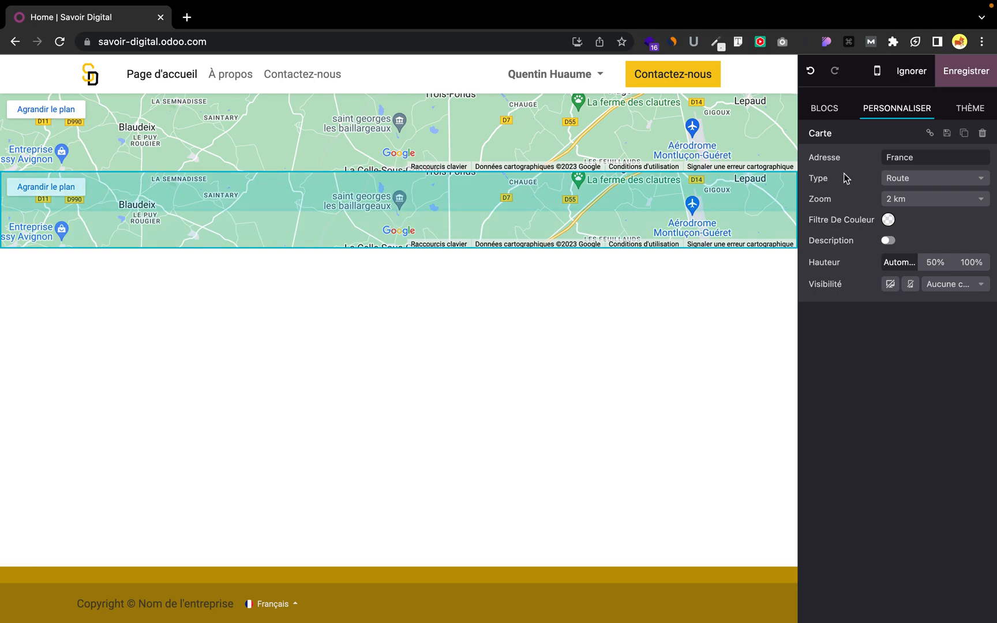
pyautogui.doubleClick(906, 158)
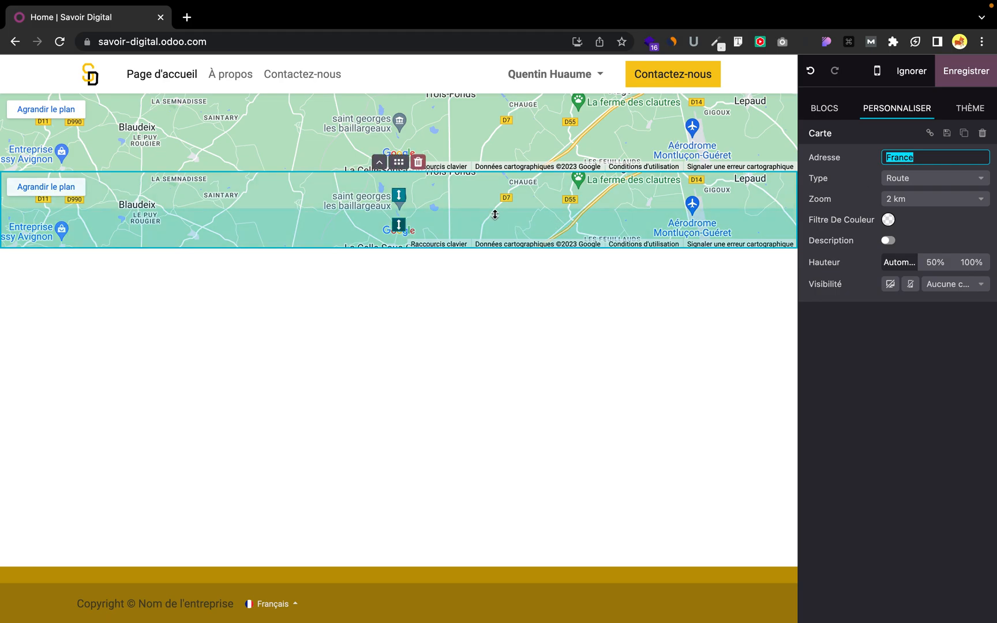
pyautogui.click(866, 176)
pyautogui.doubleClick(905, 157)
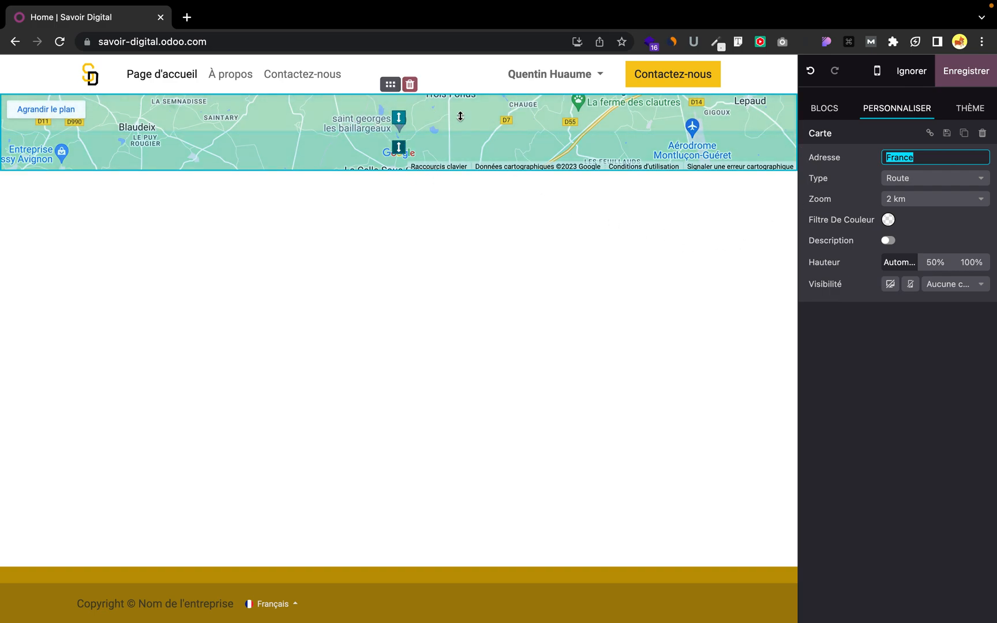
pyautogui.click(409, 84)
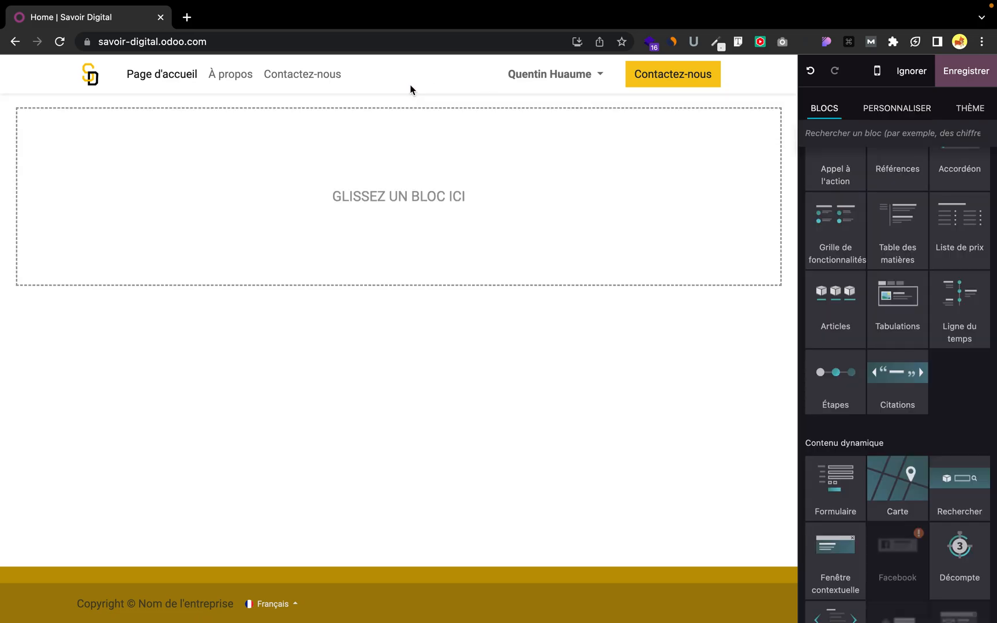